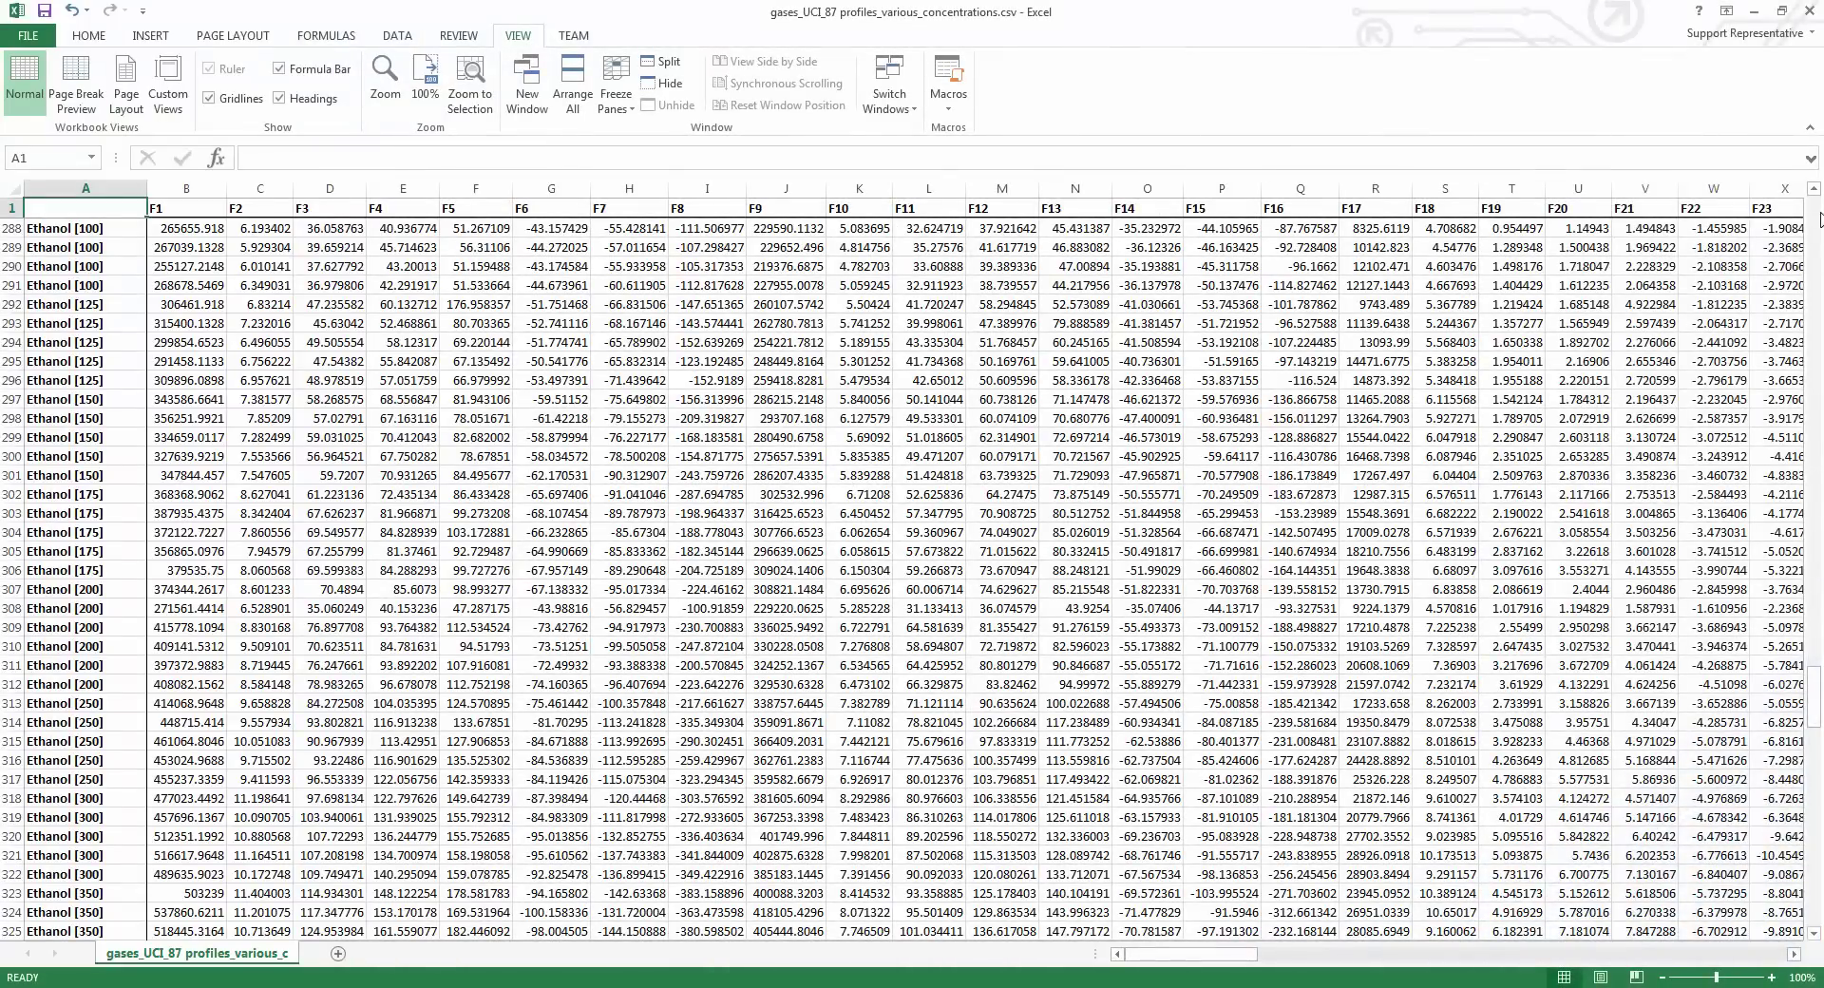
- Inspect the gas CSV in the spreadsheet, checking the last Toluene row 446 and columns B–E
drag(1814, 698, 1816, 228)
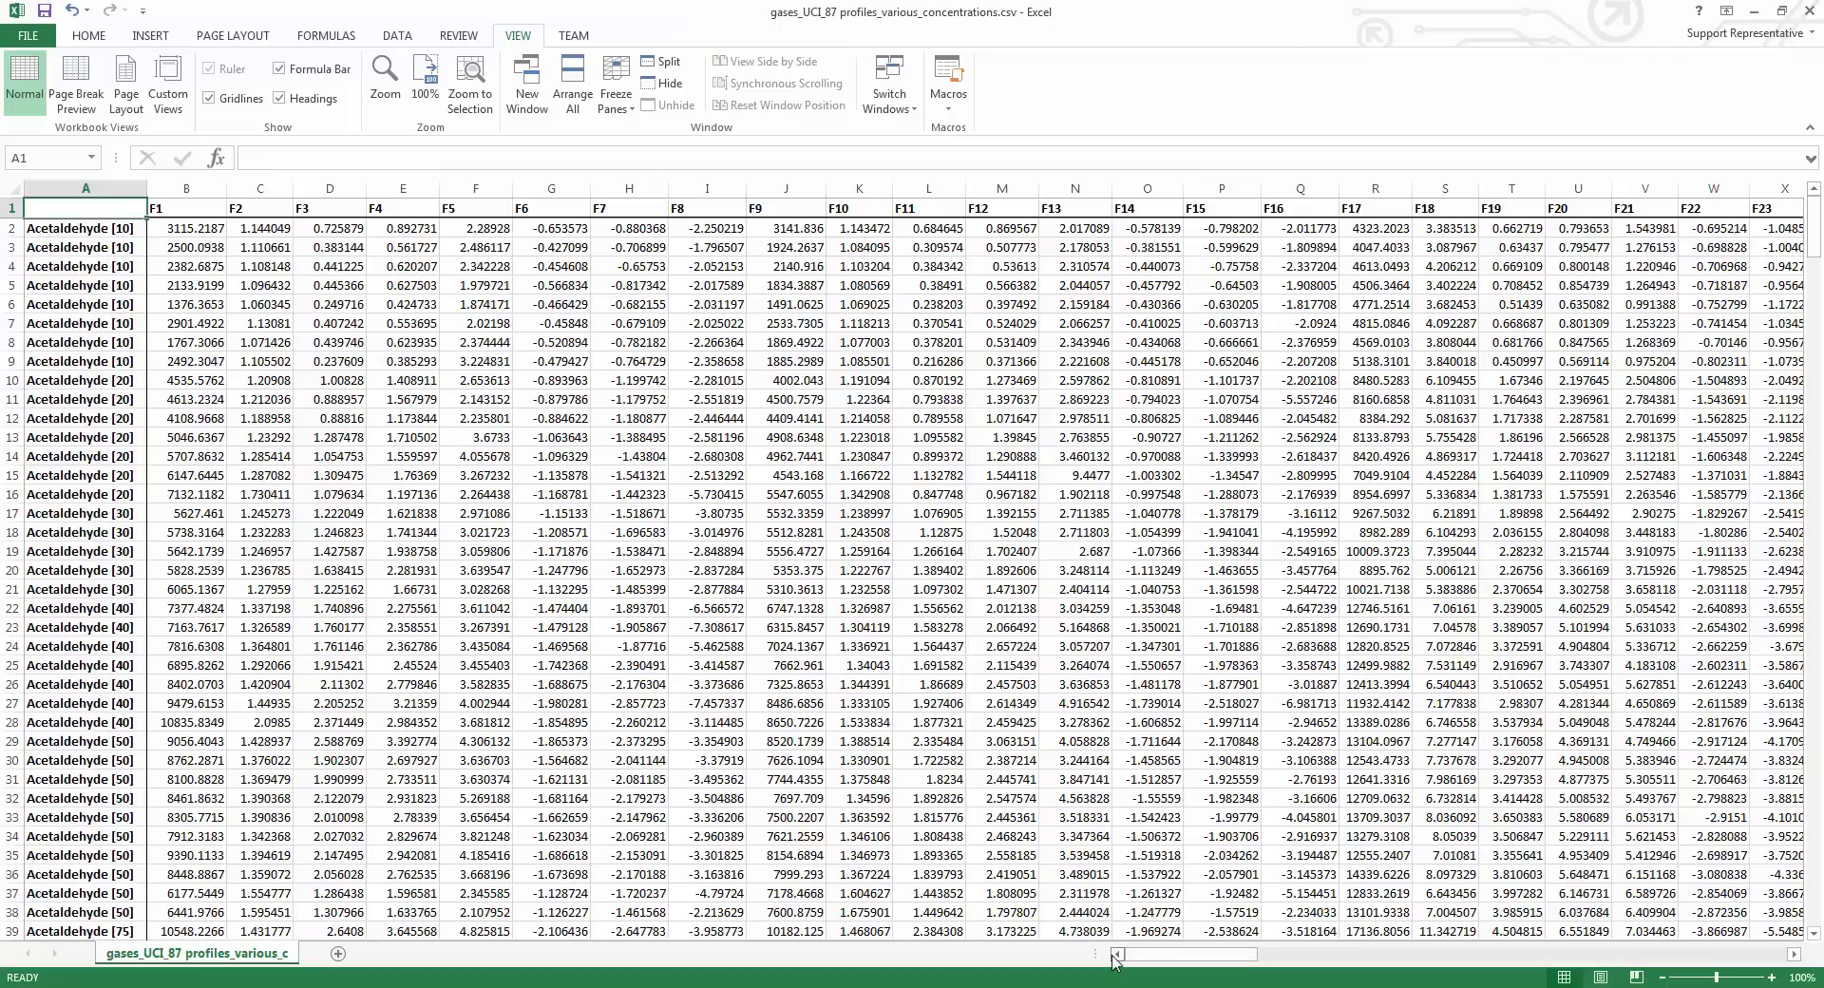
mouse_move(1122, 960)
mouse_down()
mouse_move(1701, 954)
mouse_move(1112, 962)
mouse_up()
drag(1815, 219, 1817, 919)
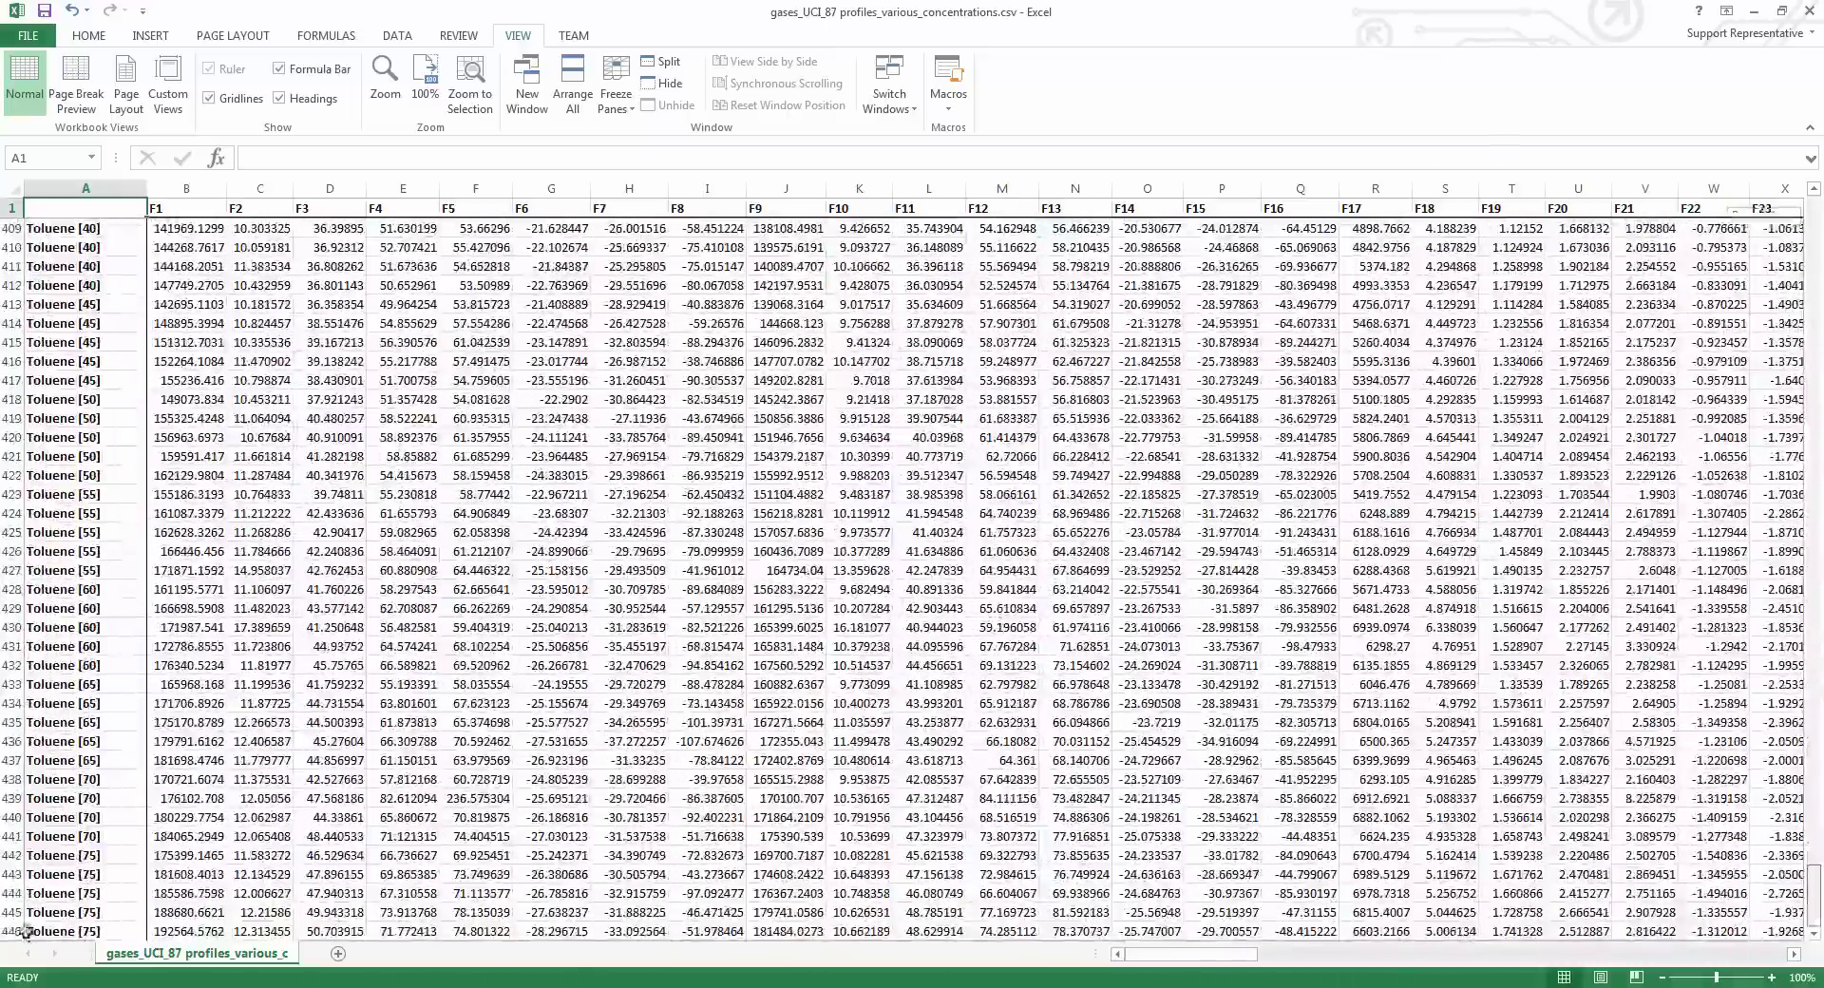
click(11, 931)
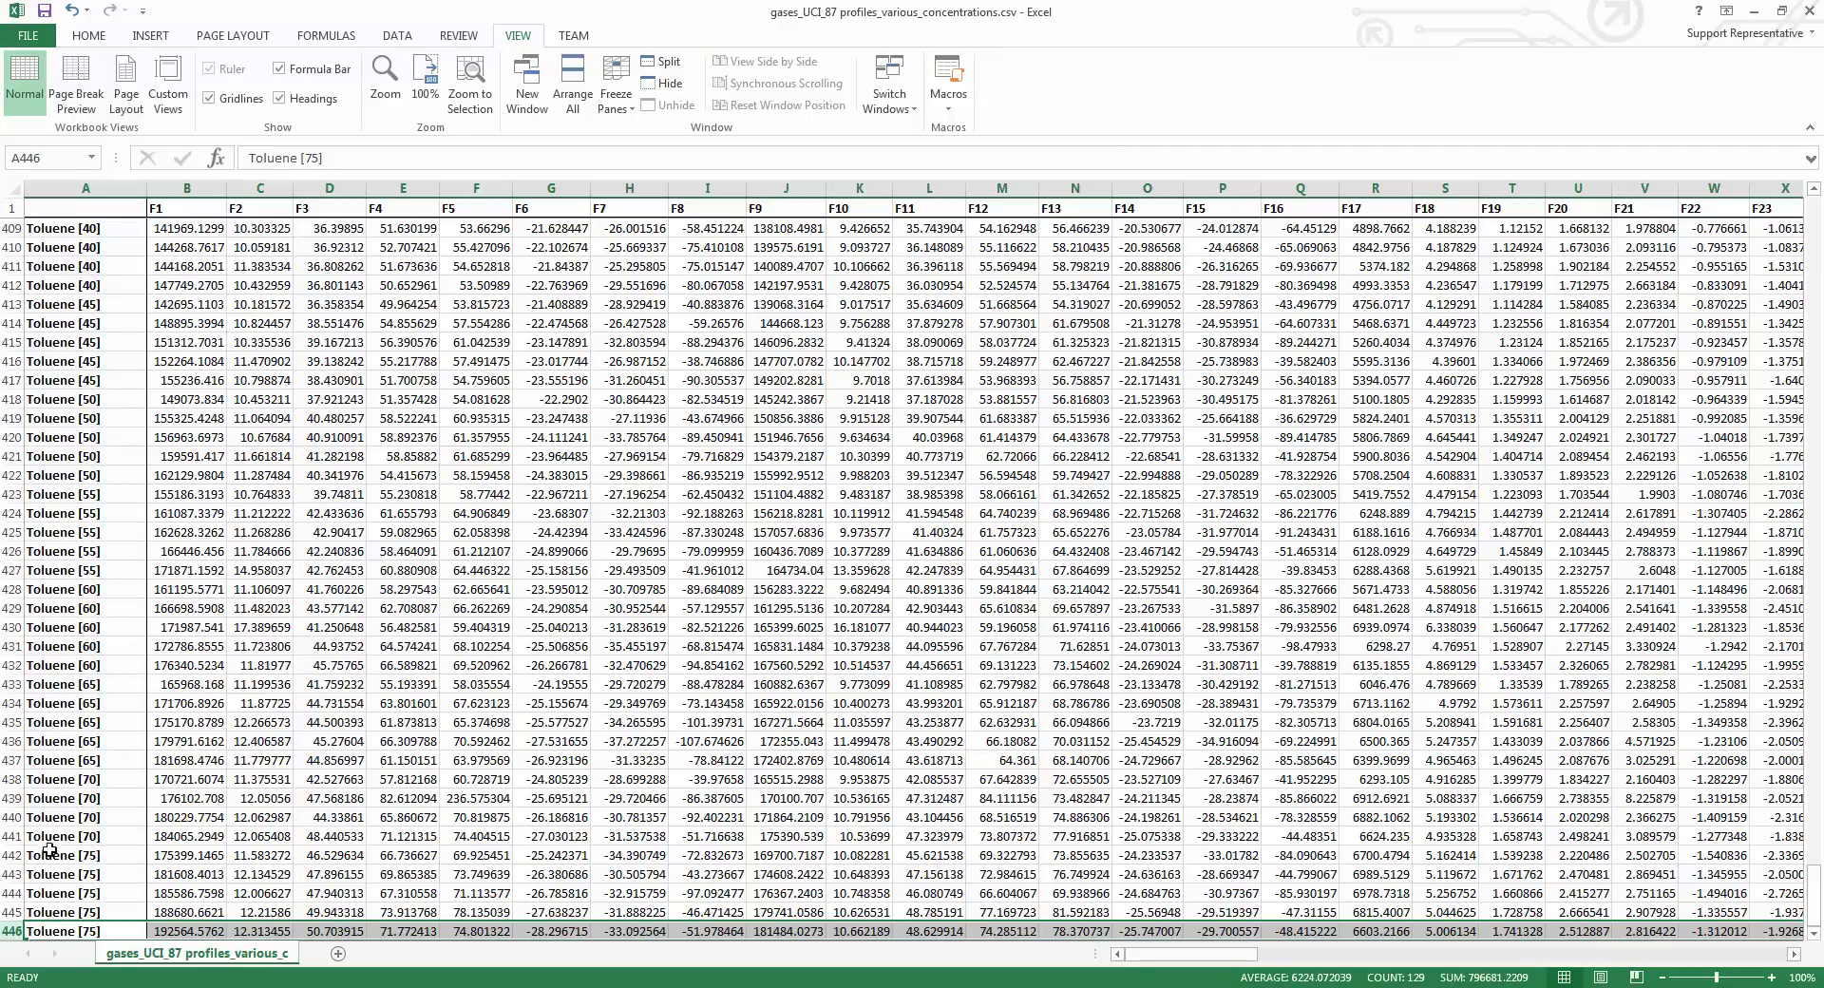
drag(1814, 903, 1815, 214)
click(530, 277)
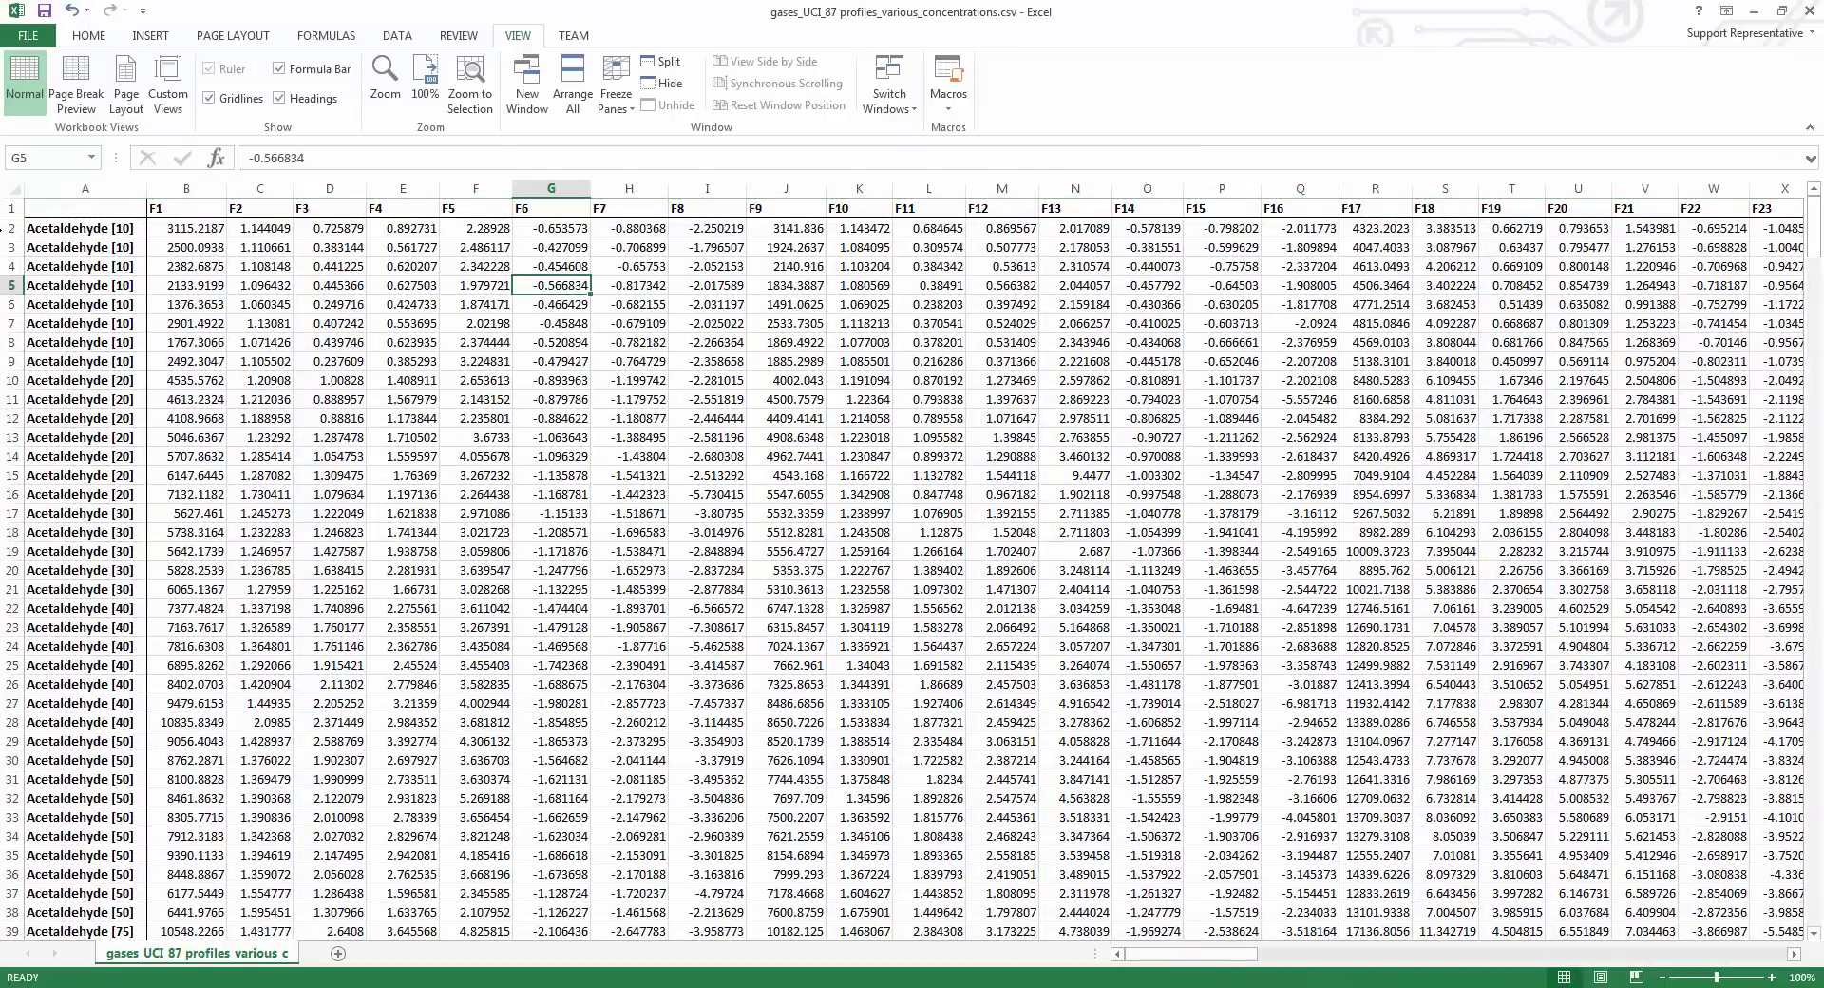
click(12, 228)
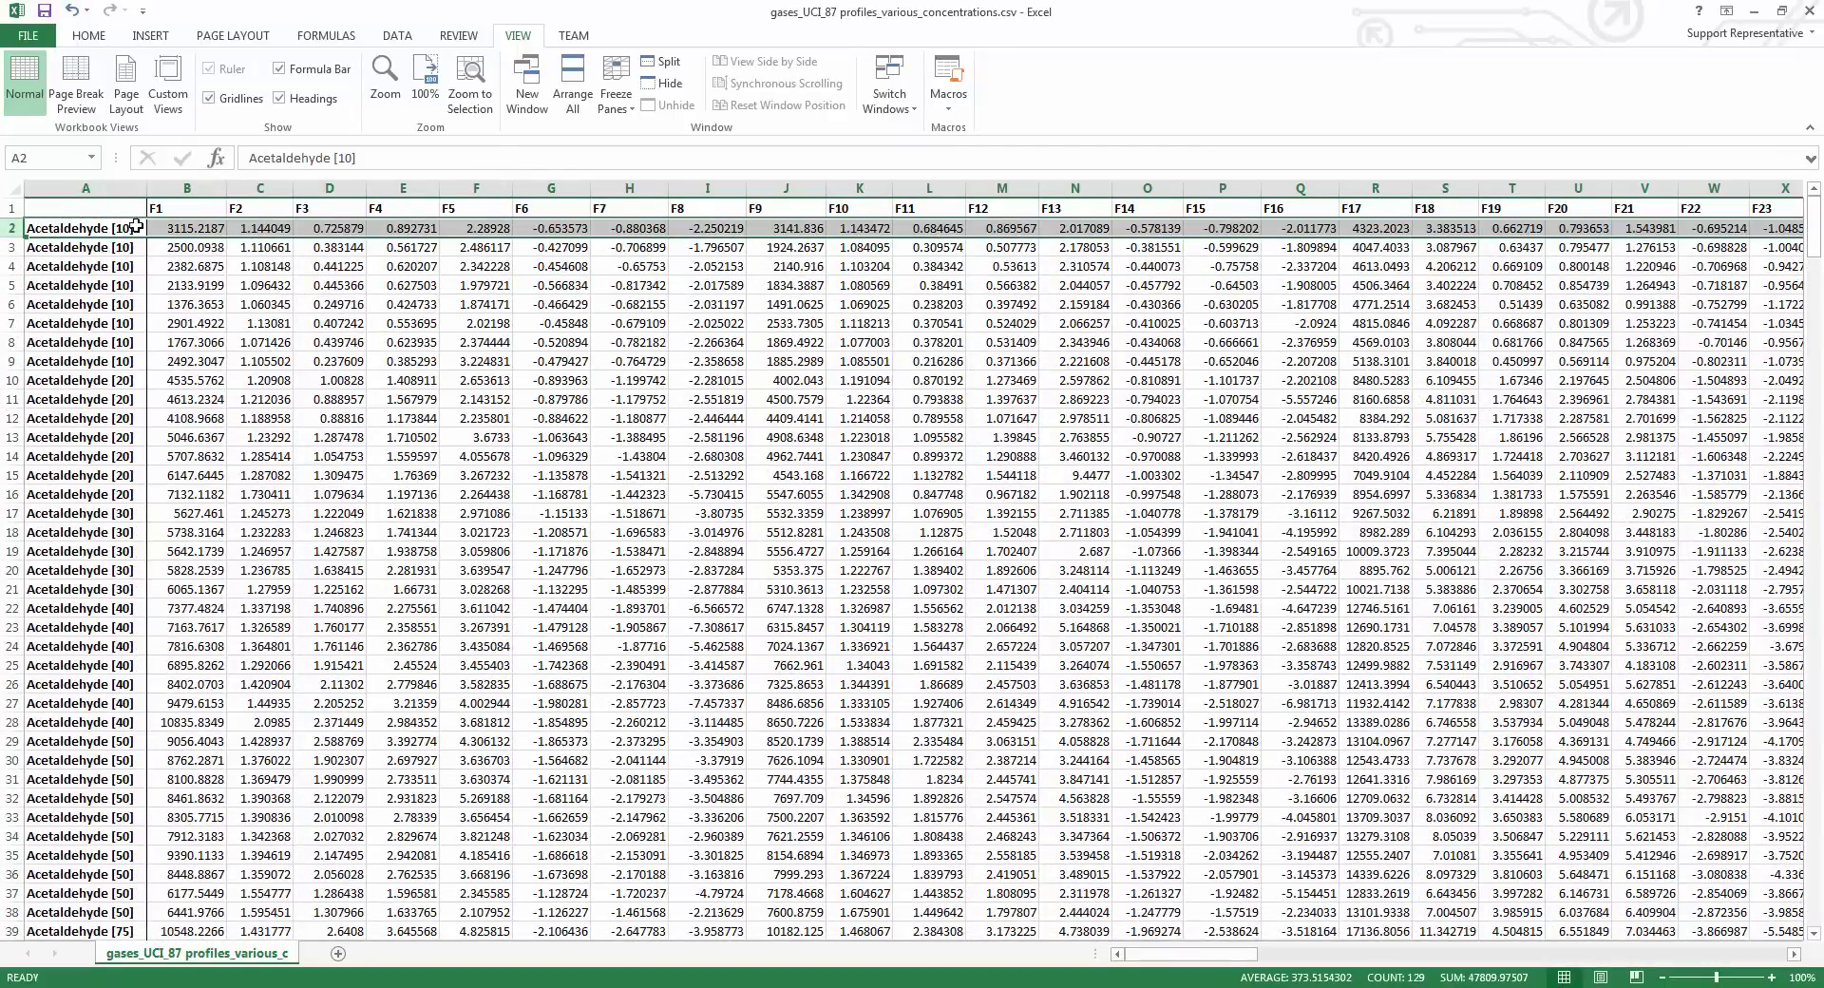
click(176, 229)
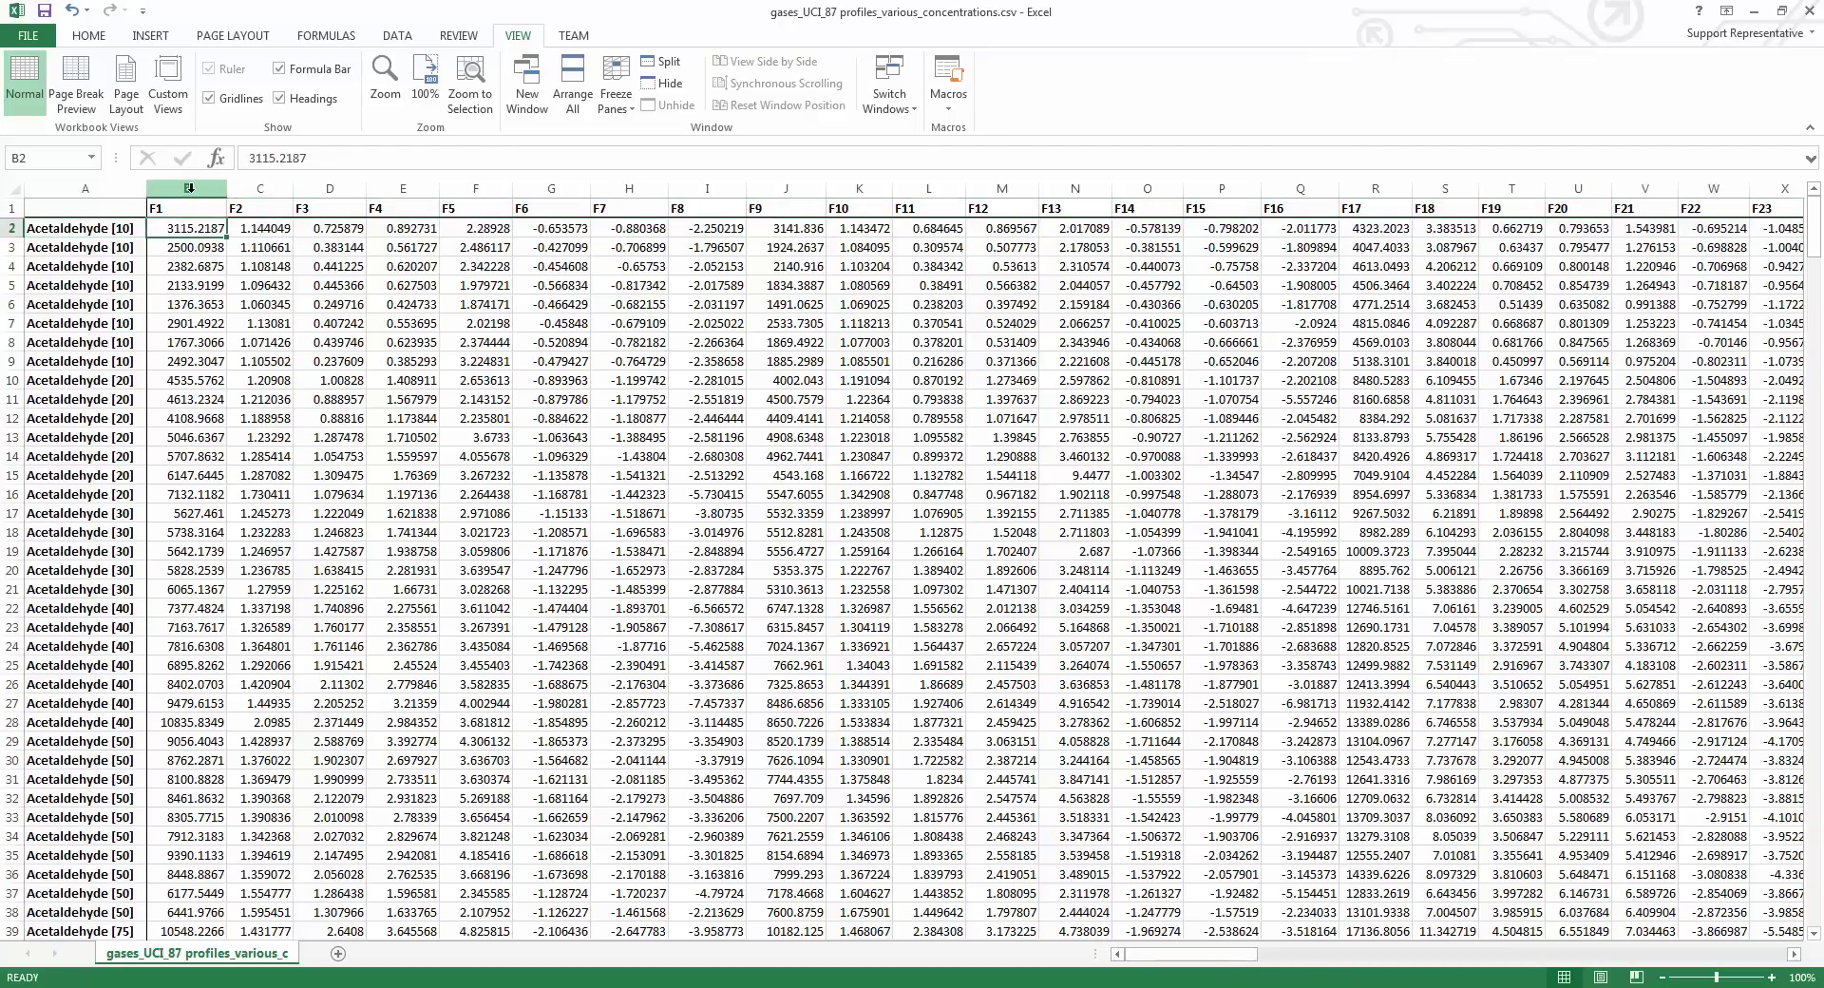
drag(189, 188, 1690, 213)
drag(1669, 958, 1145, 960)
- Return to the top of the sheet, selecting A2 (Acetaldehyde [10]) and A1
click(346, 344)
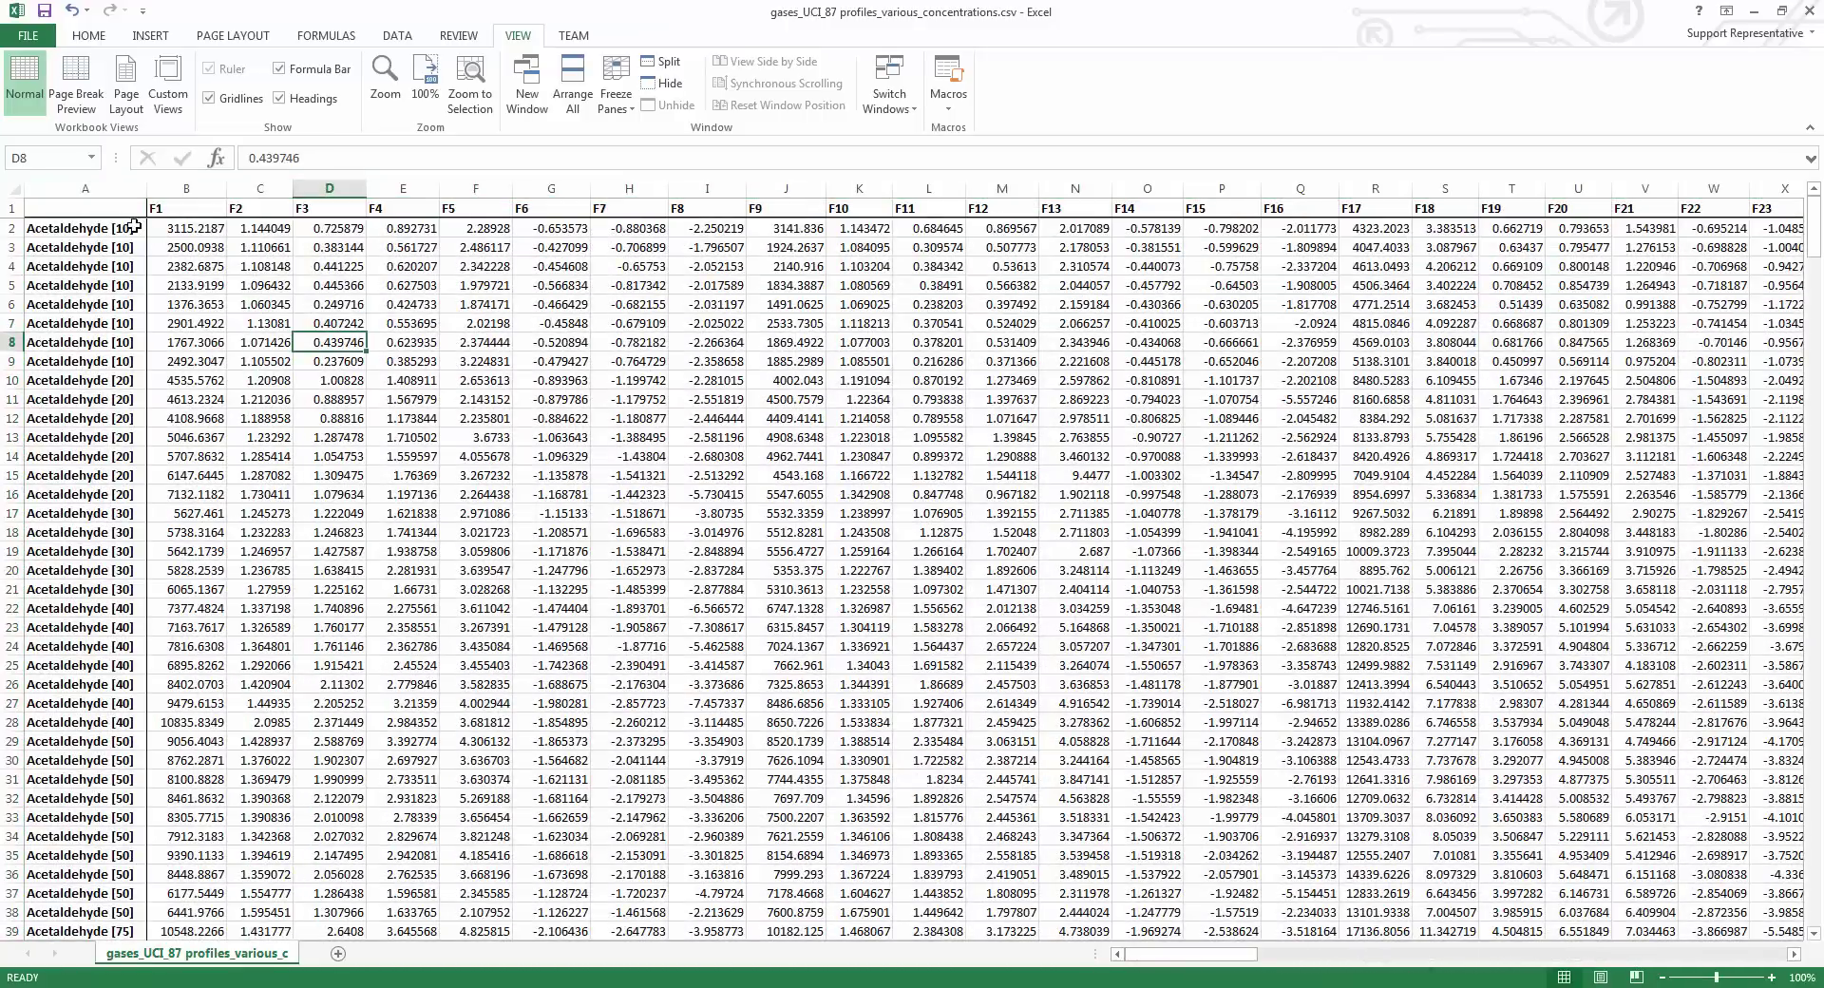
click(185, 211)
click(168, 225)
click(128, 228)
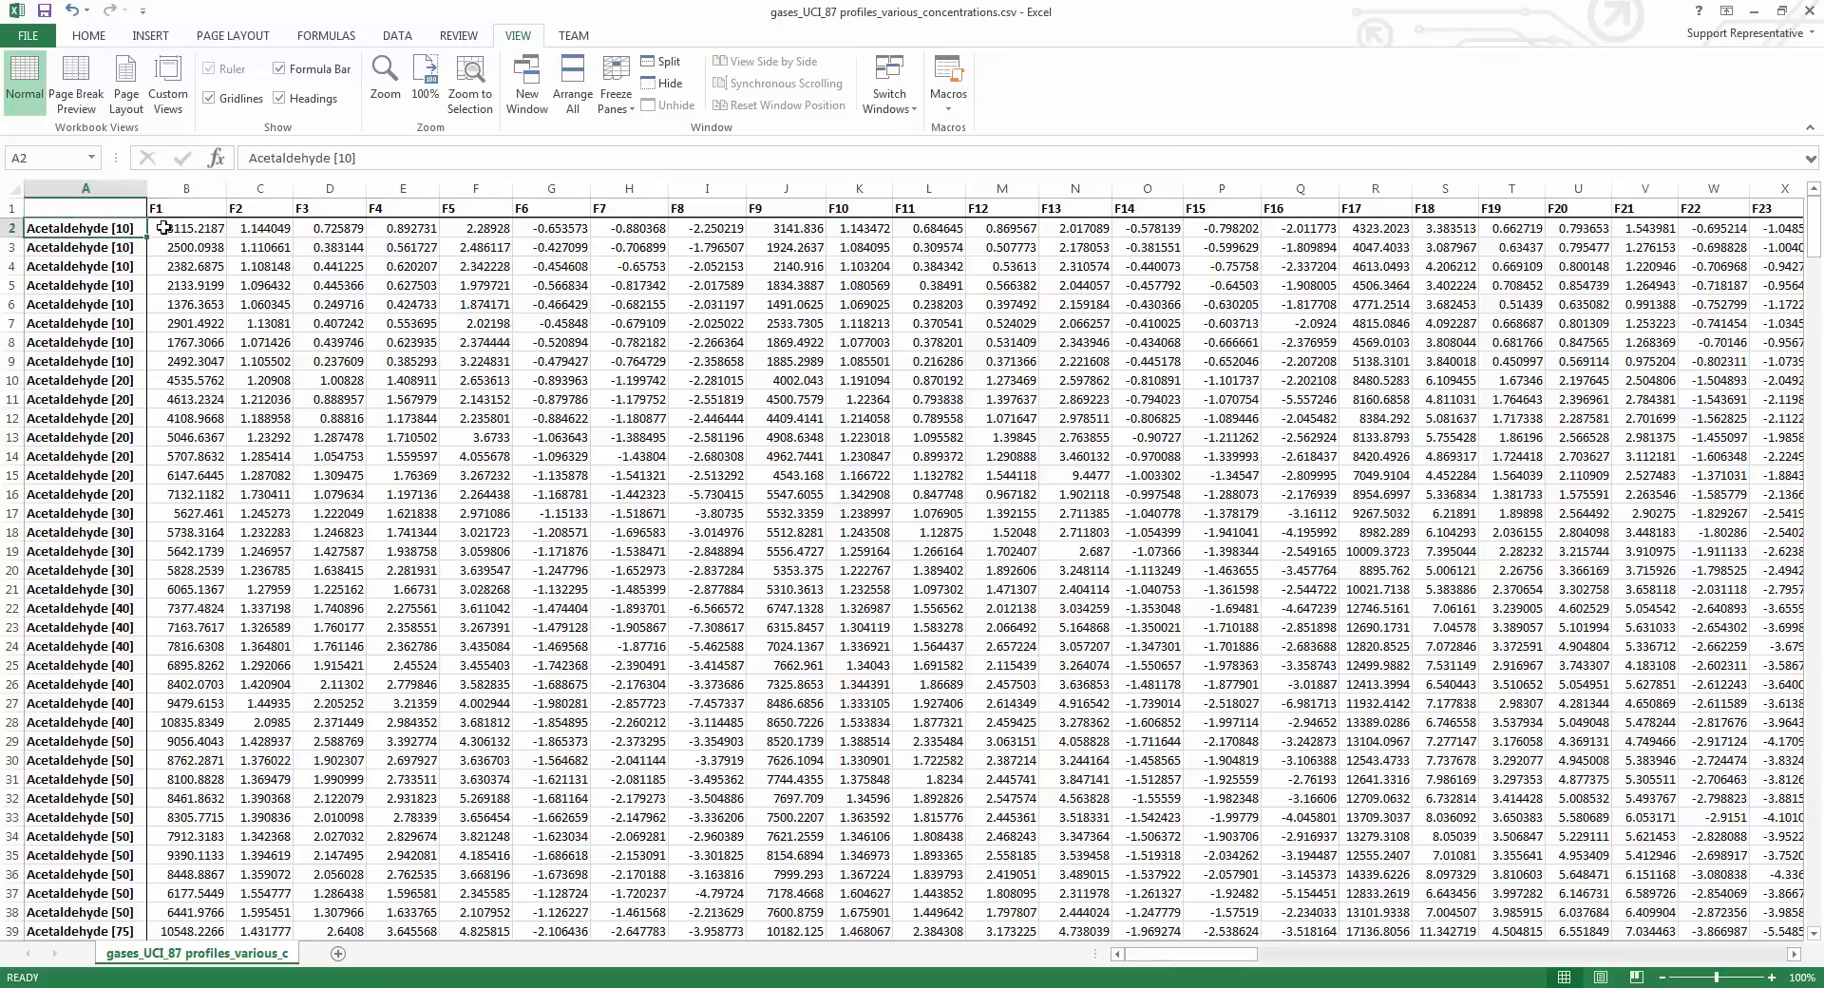
click(117, 209)
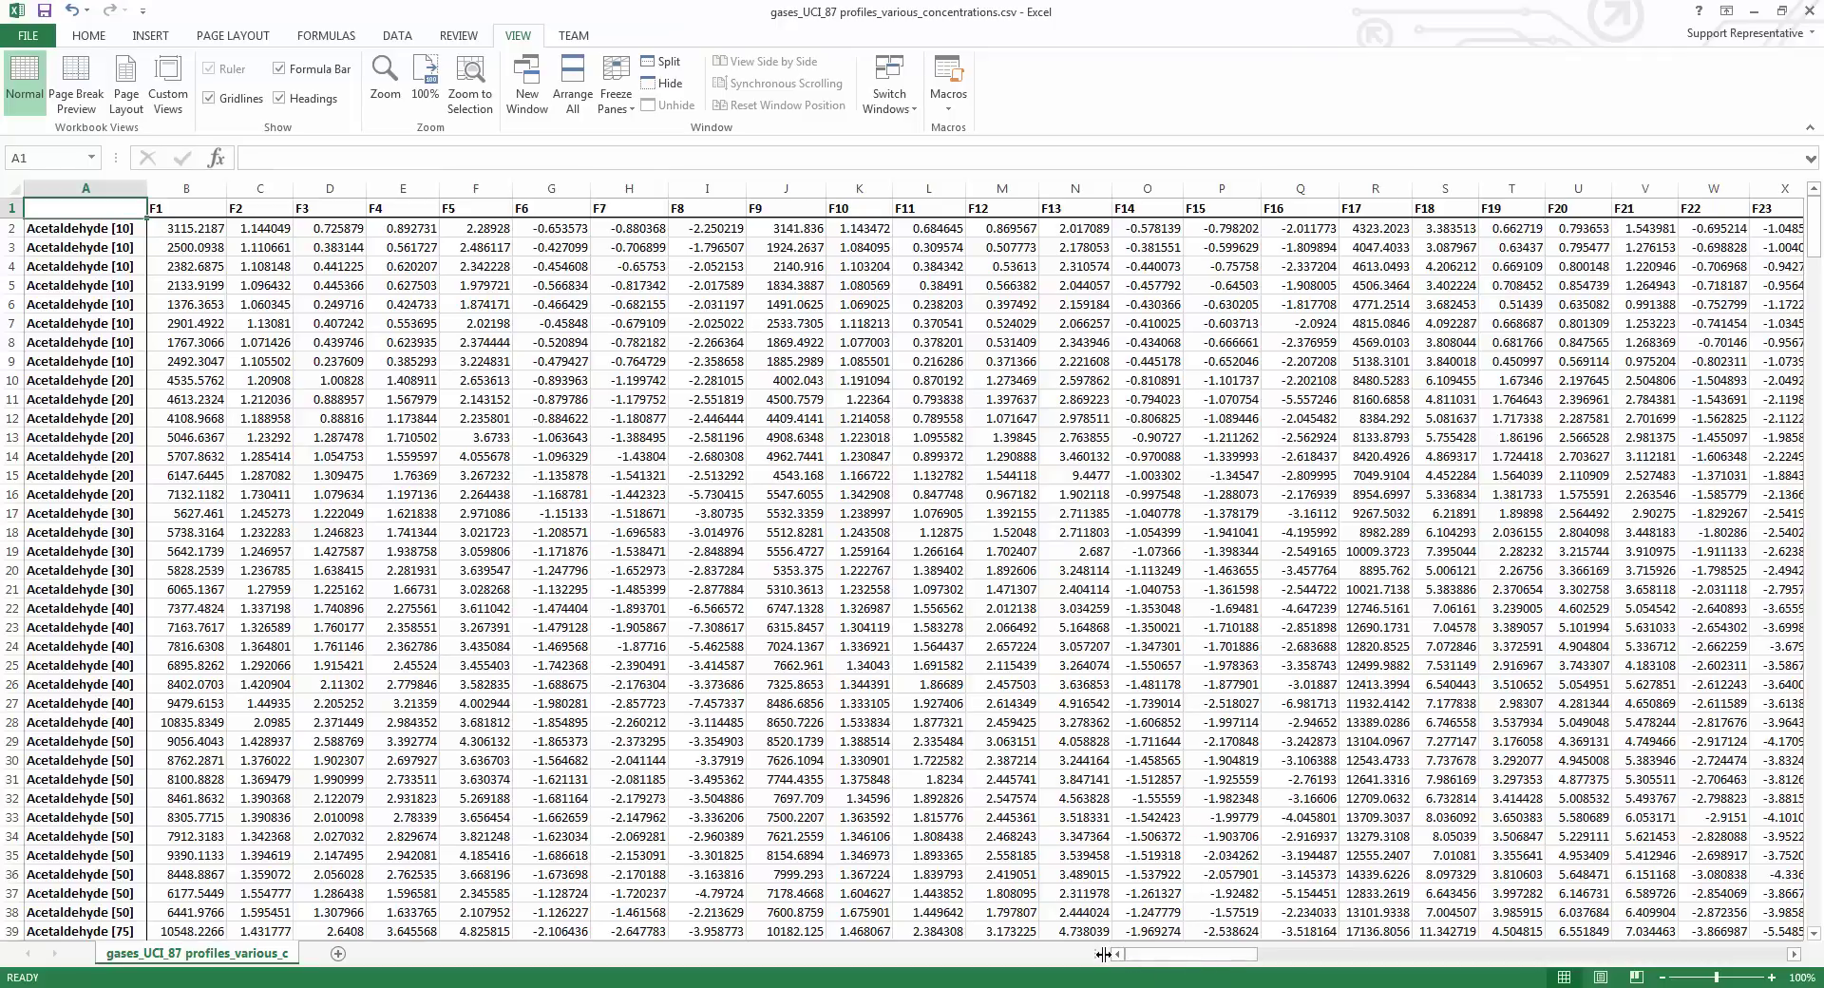
mouse_move(1069, 958)
mouse_down()
mouse_move(980, 955)
mouse_move(1069, 960)
mouse_move(1039, 963)
mouse_up()
mouse_move(1814, 226)
mouse_down()
mouse_move(1815, 249)
mouse_move(1815, 226)
mouse_up()
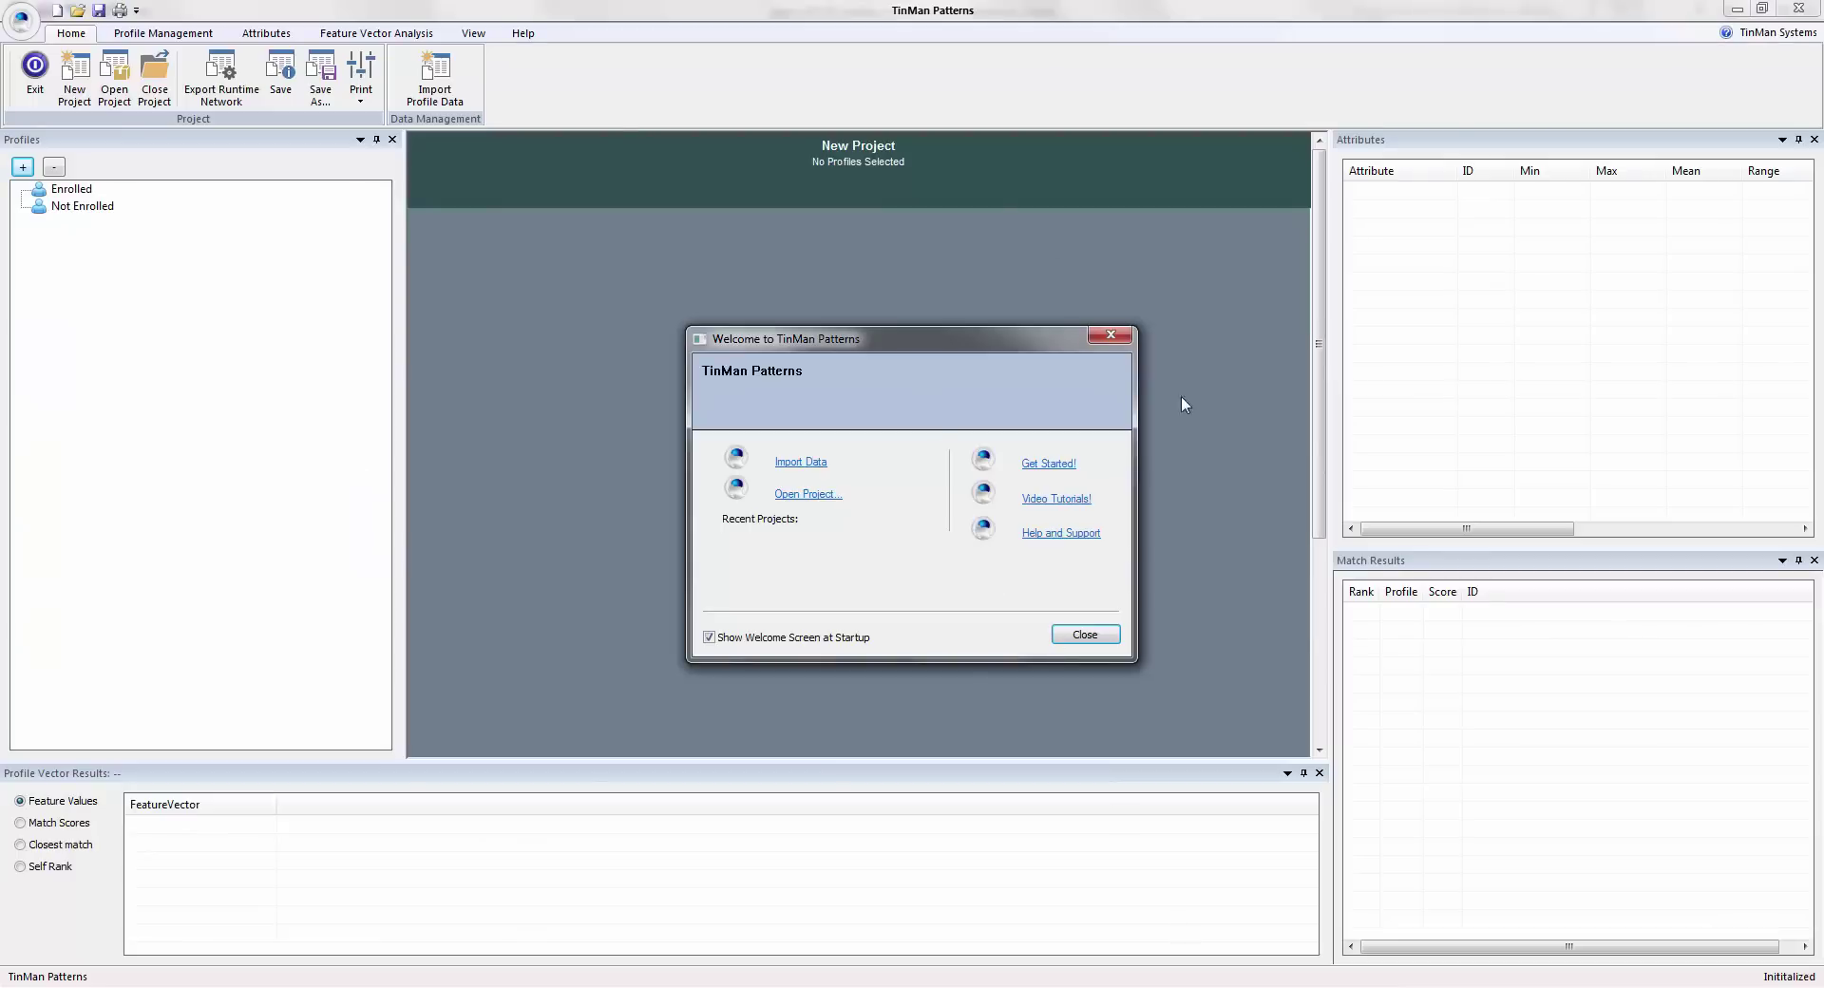
- Import gases_UCI_batch1 - improved.csv as a new project, with header-row feature names and first-column profile names
click(801, 462)
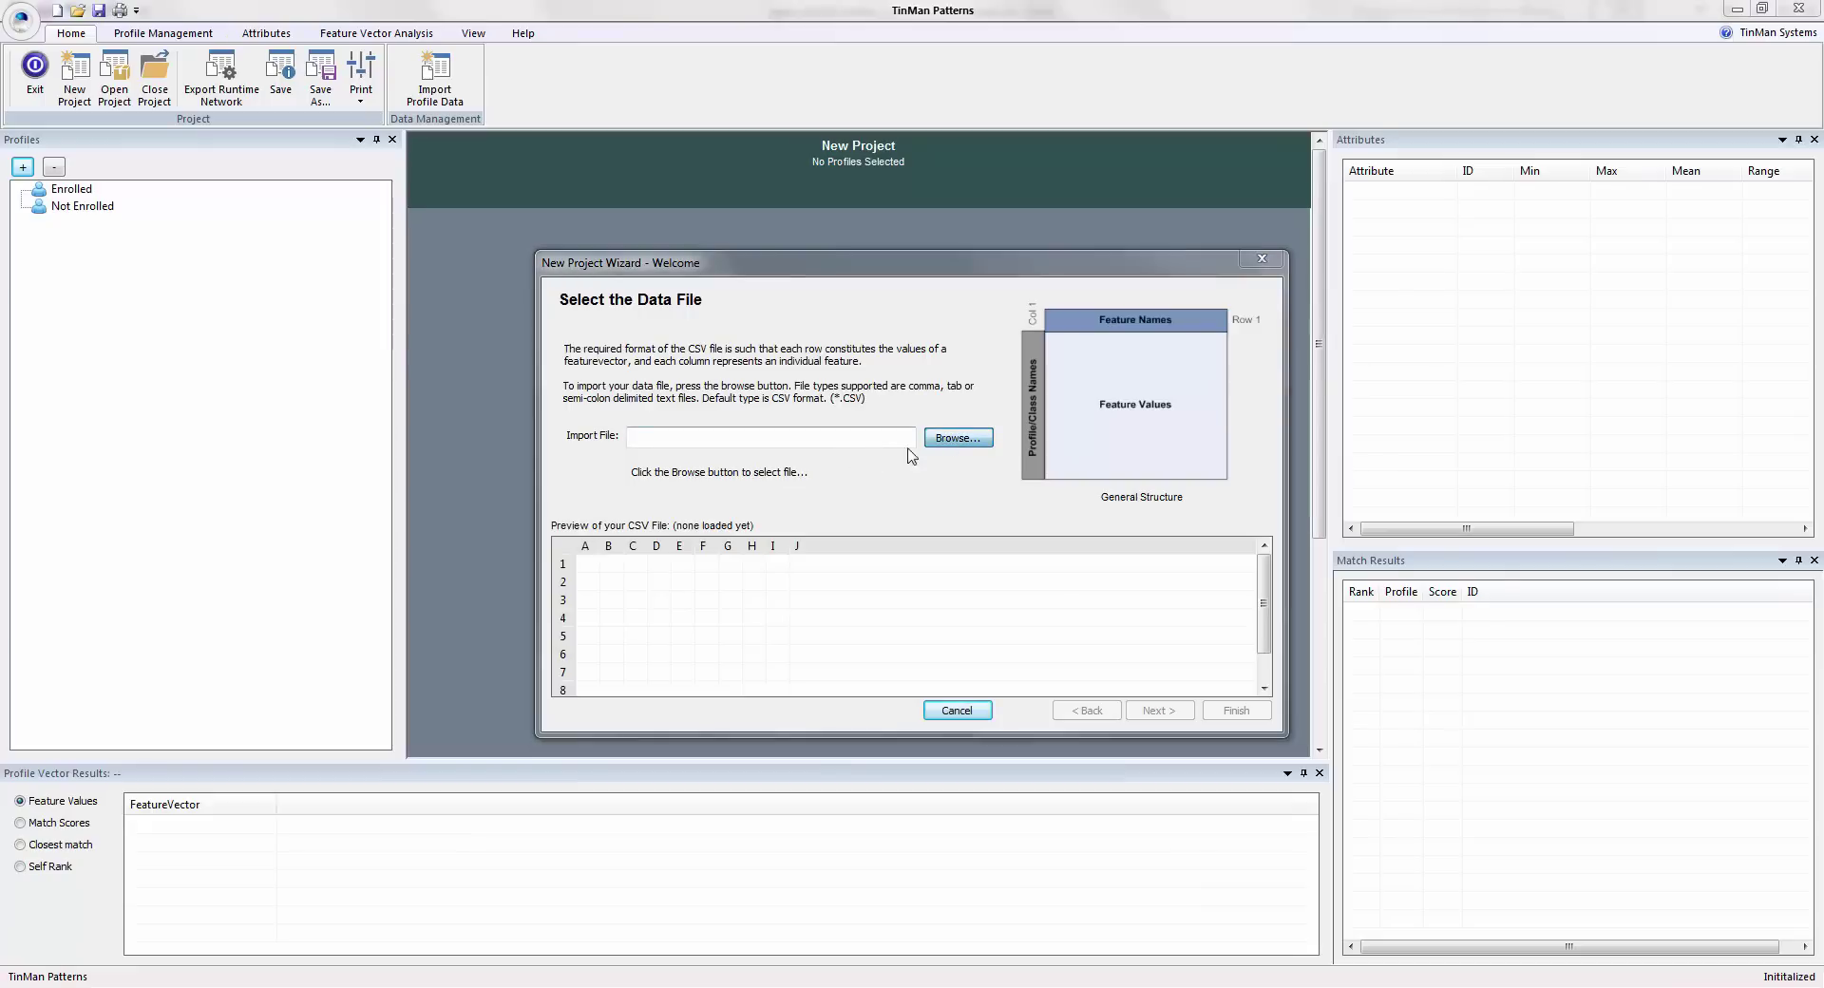
click(958, 437)
click(977, 353)
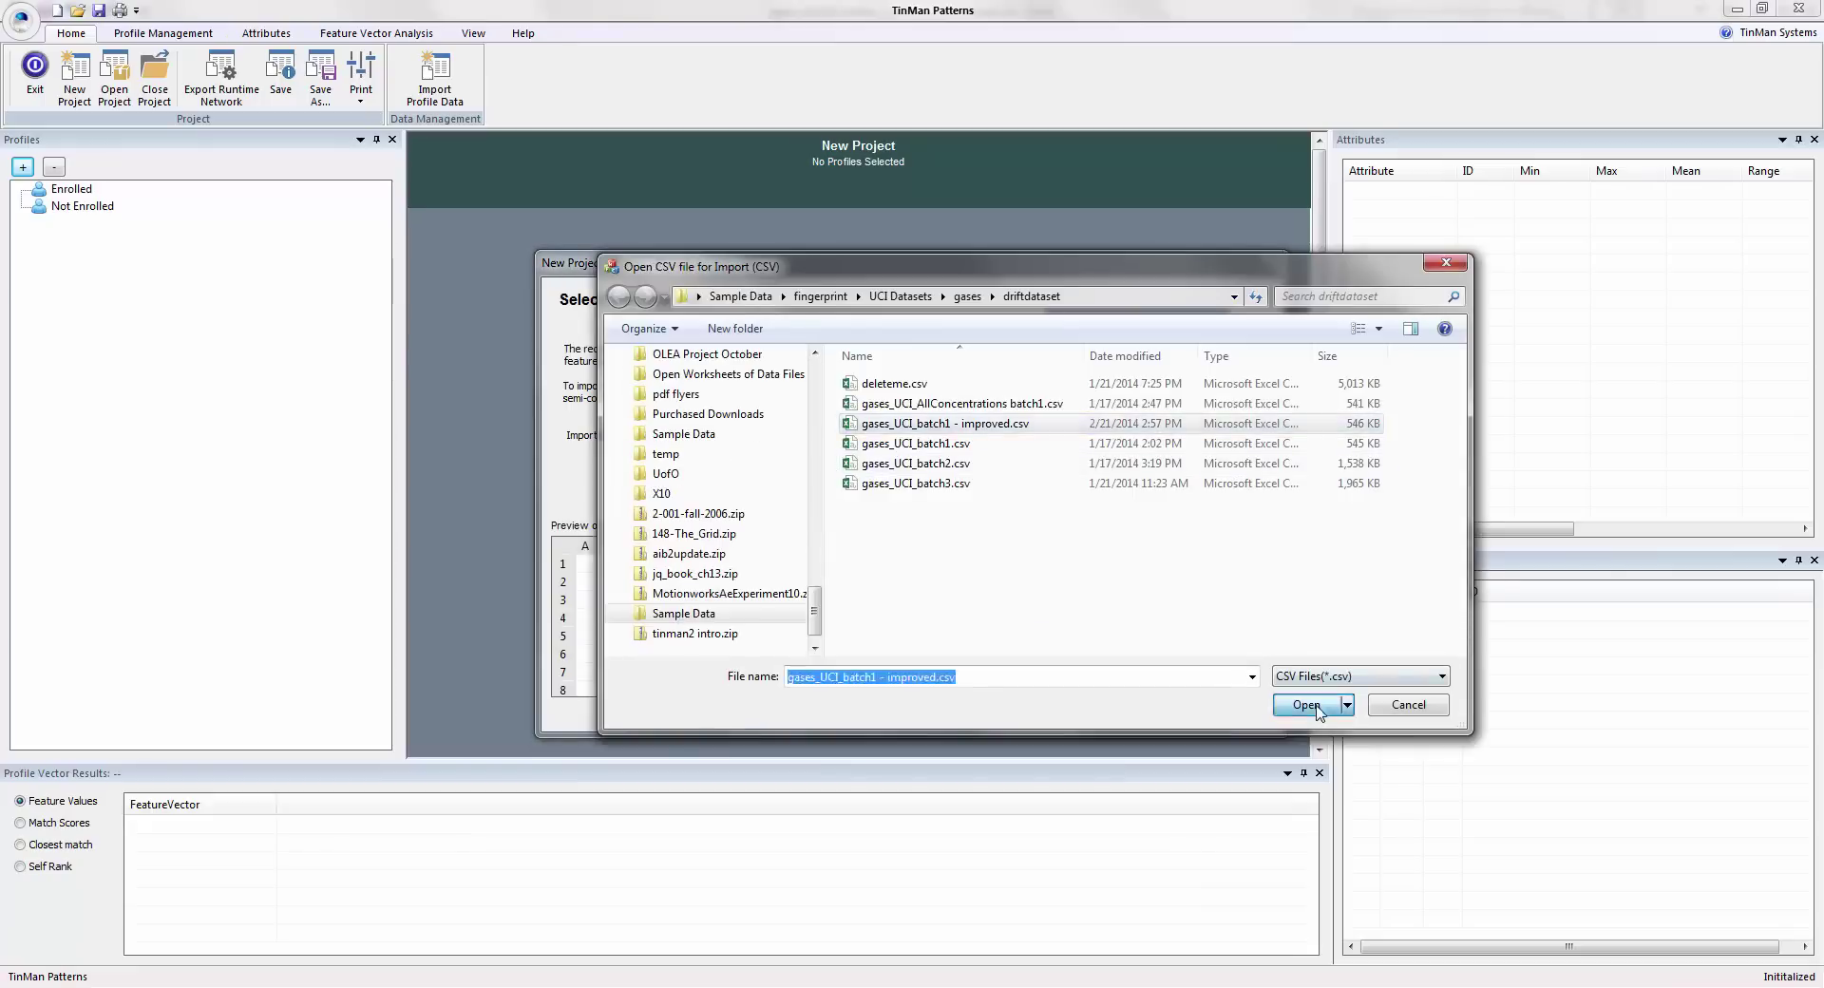
click(1317, 711)
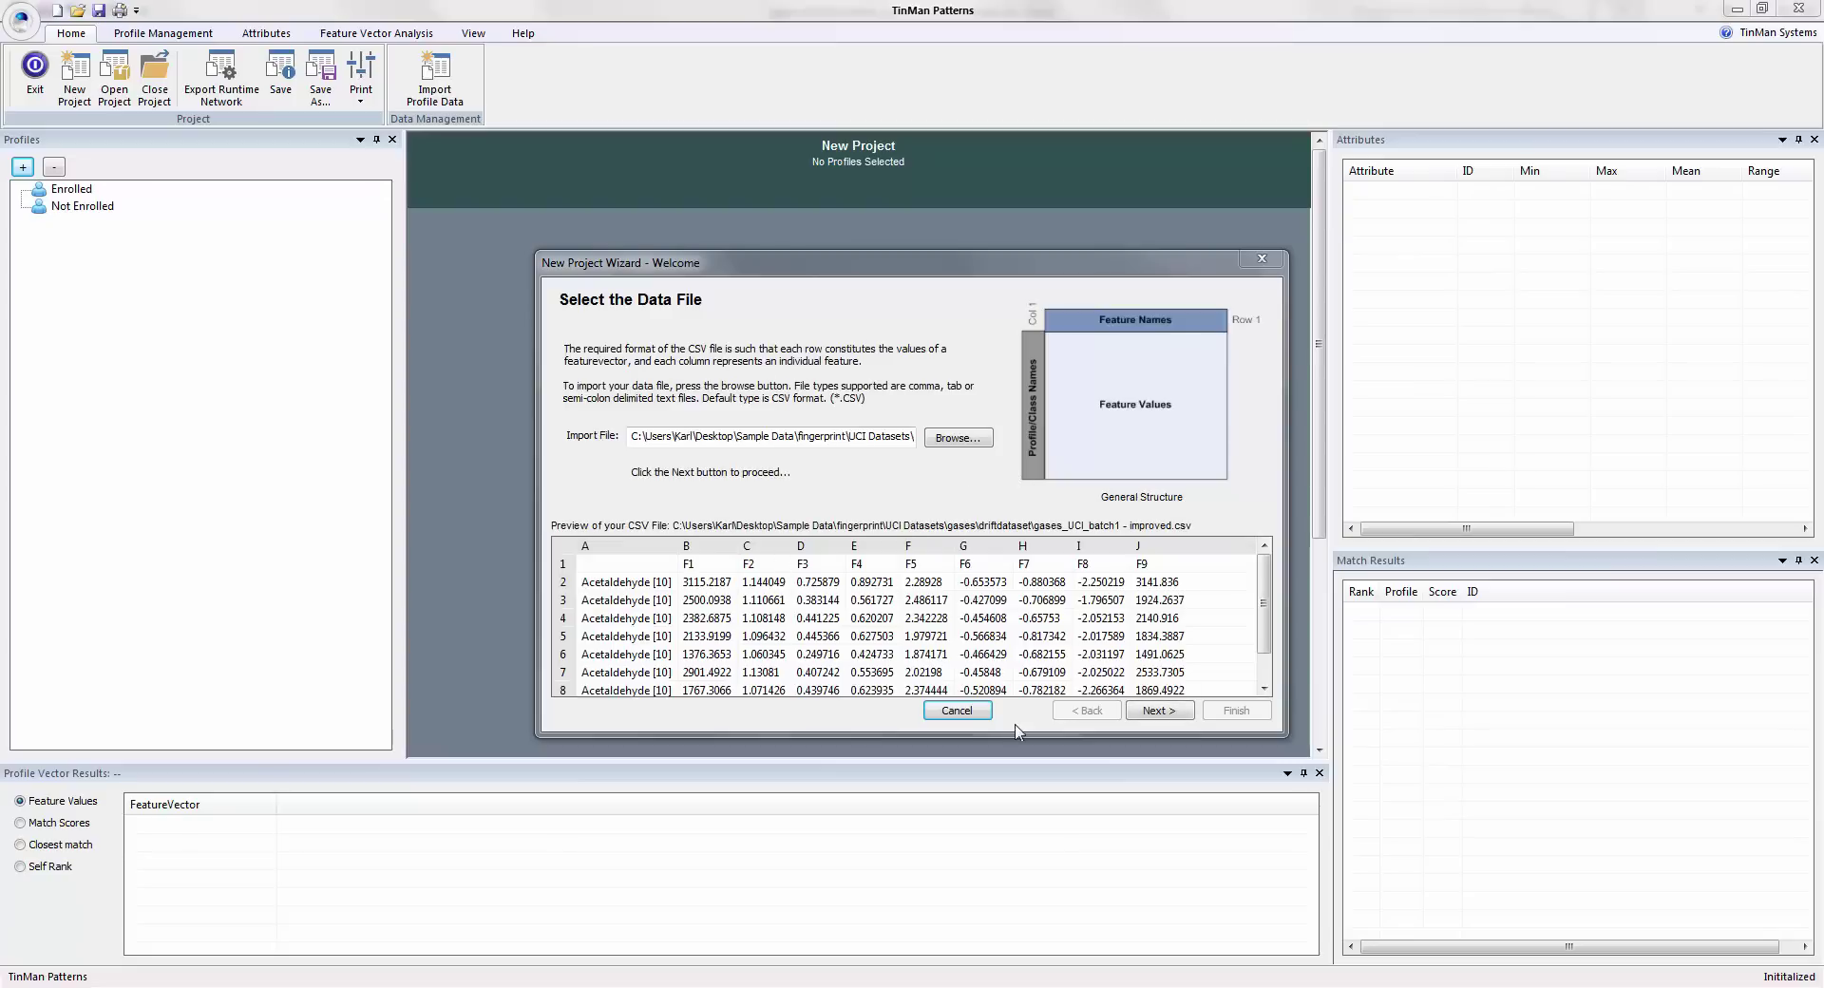
click(1151, 713)
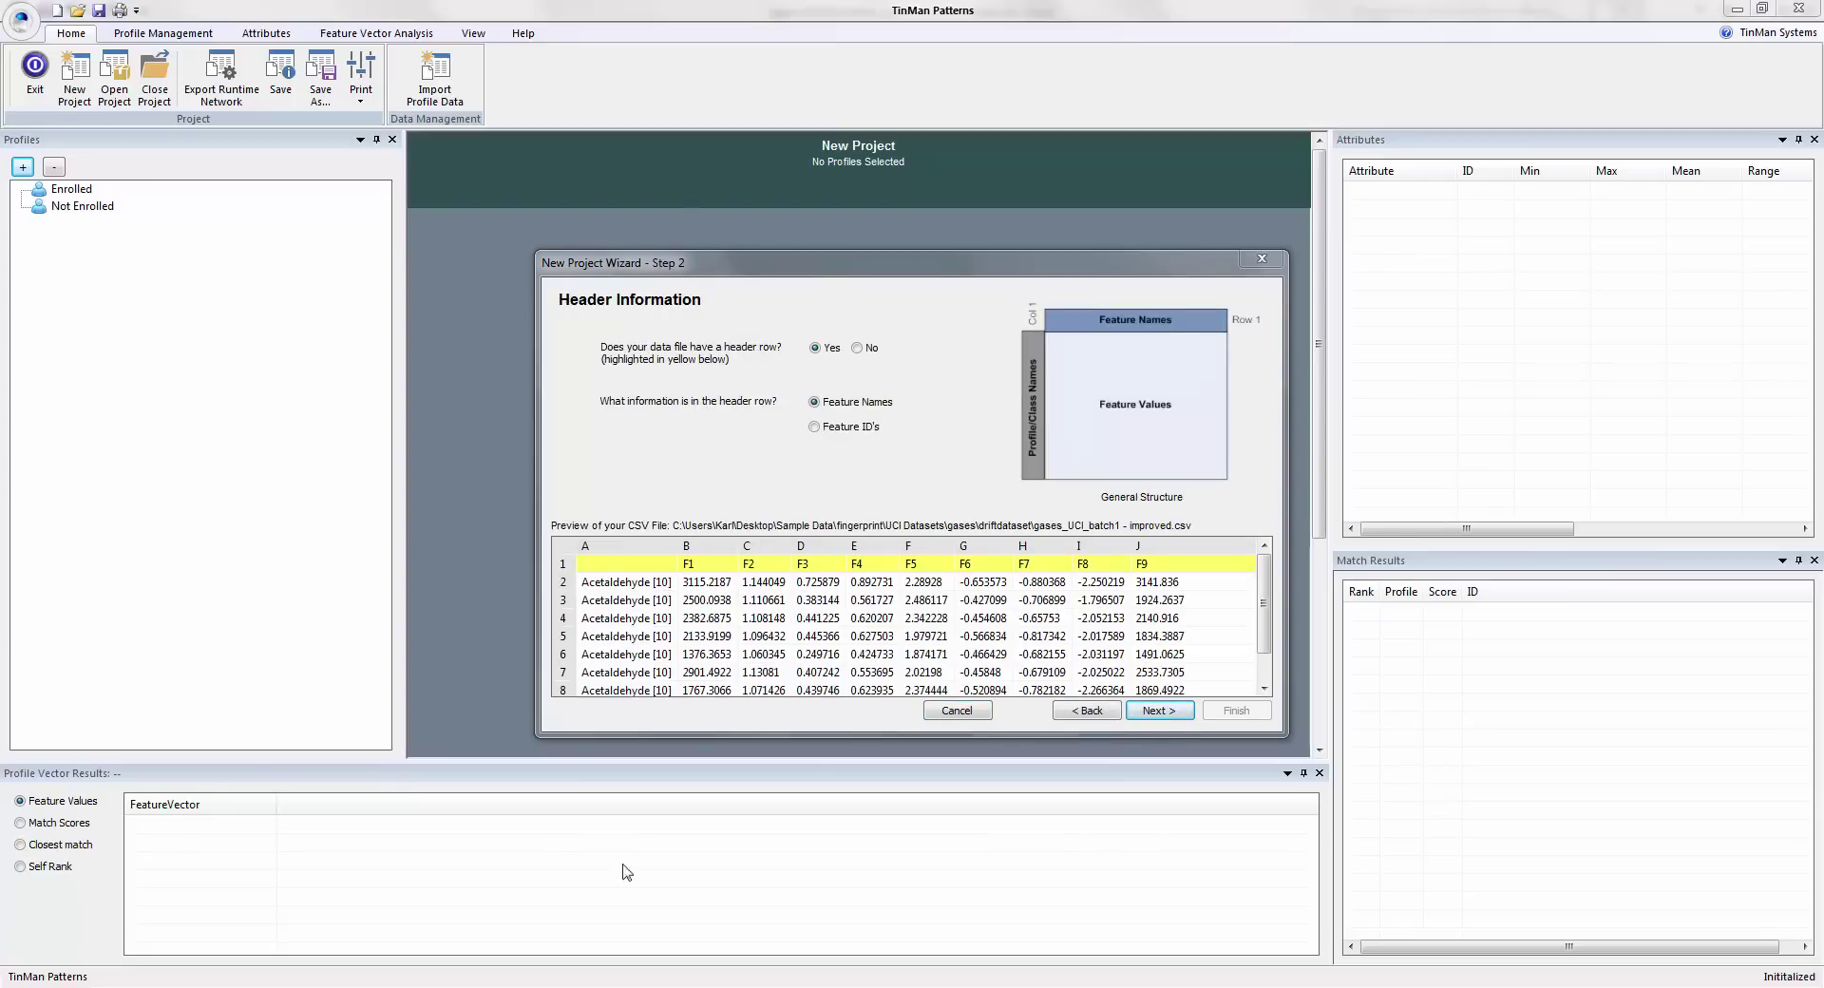
click(1177, 705)
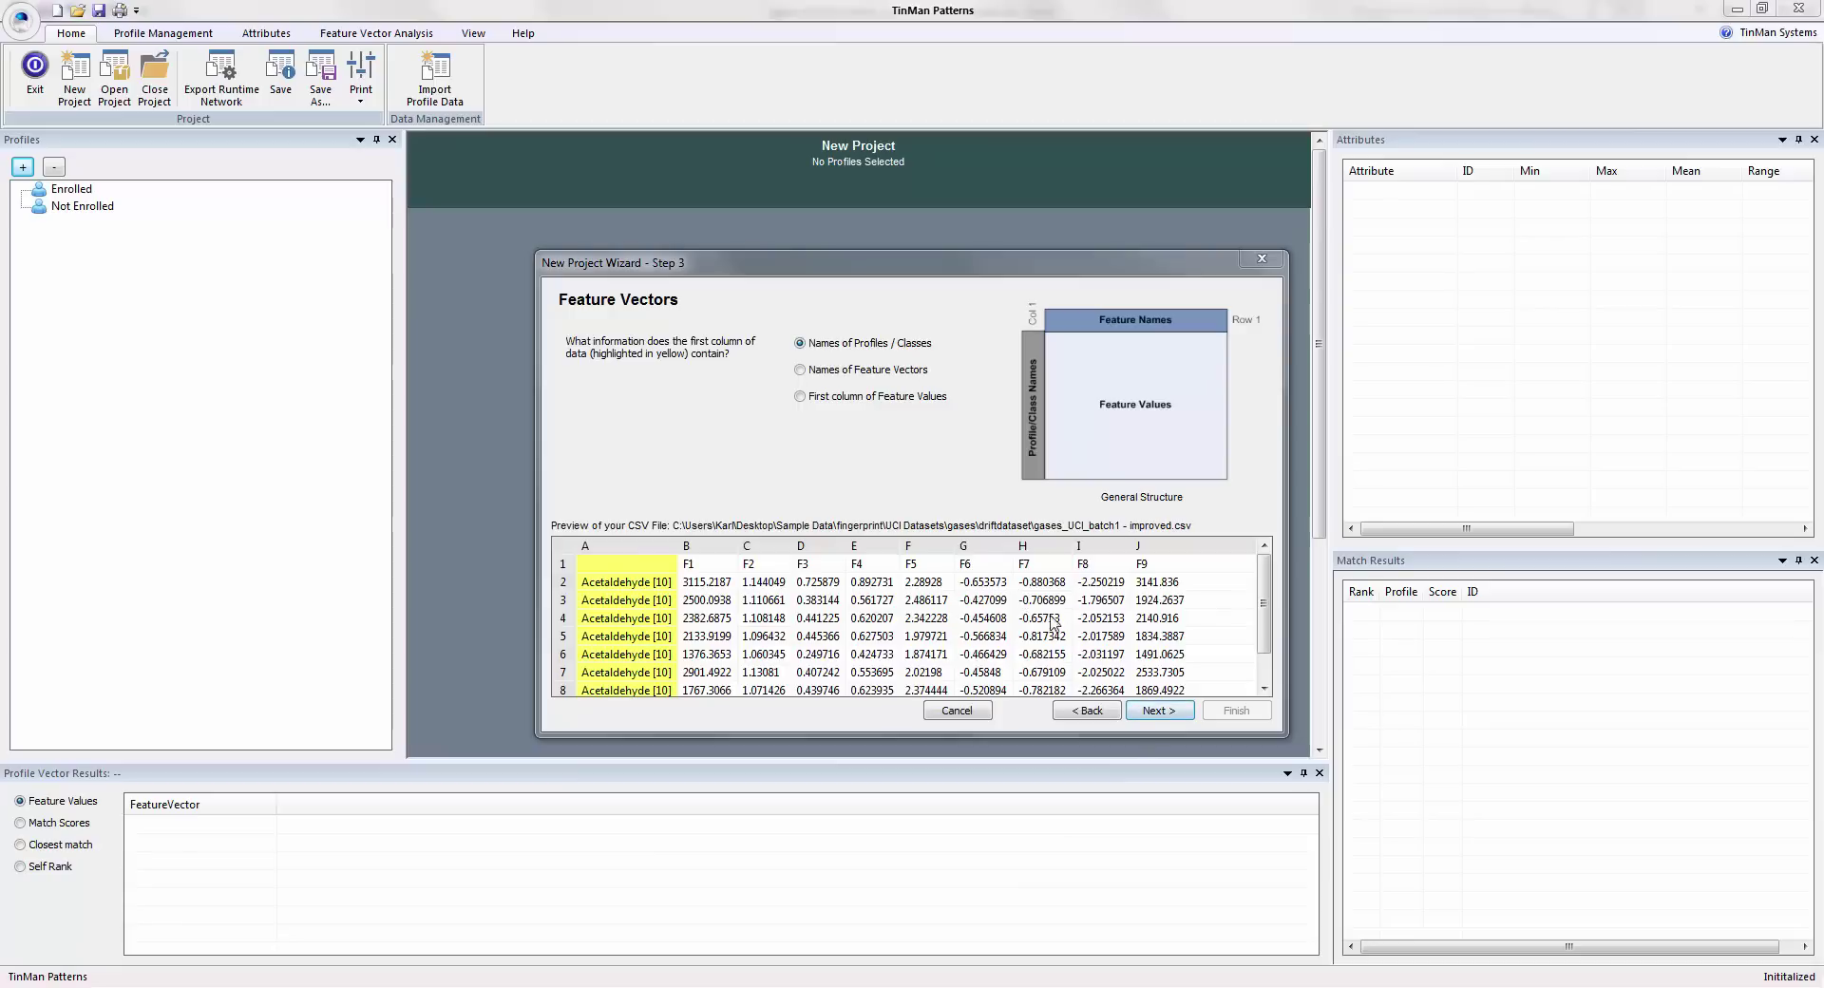
click(1169, 712)
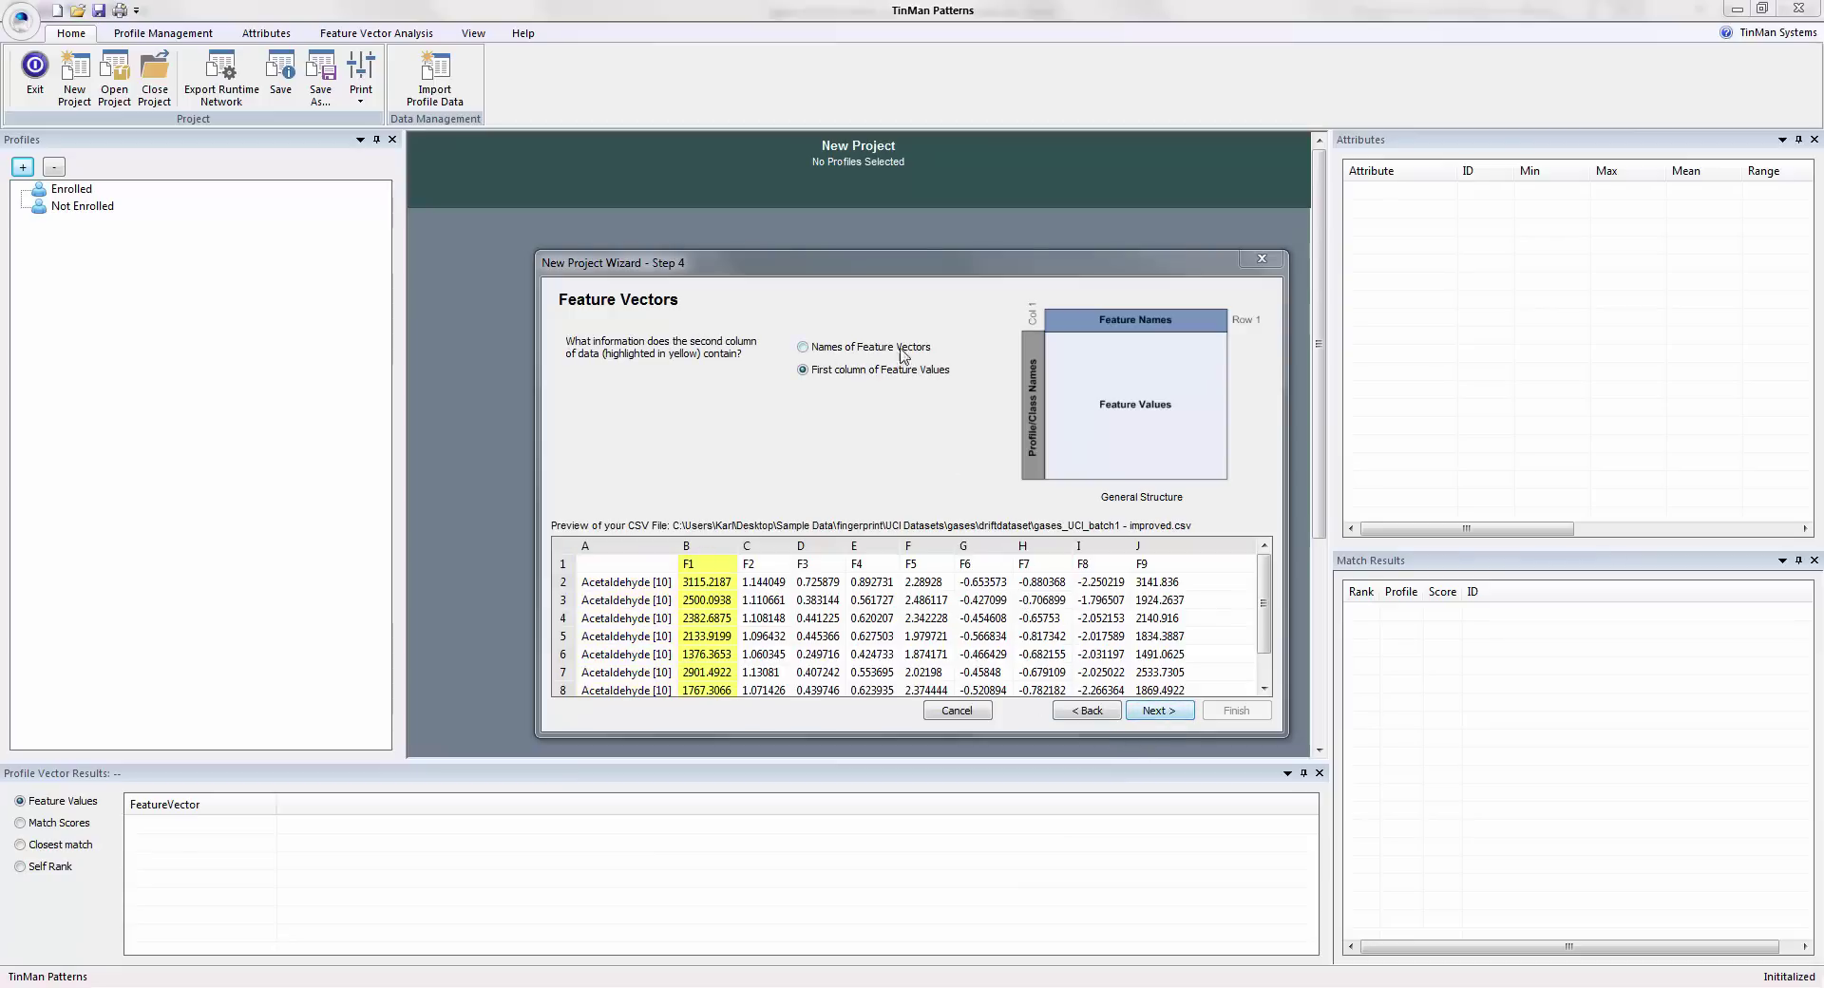
click(1161, 711)
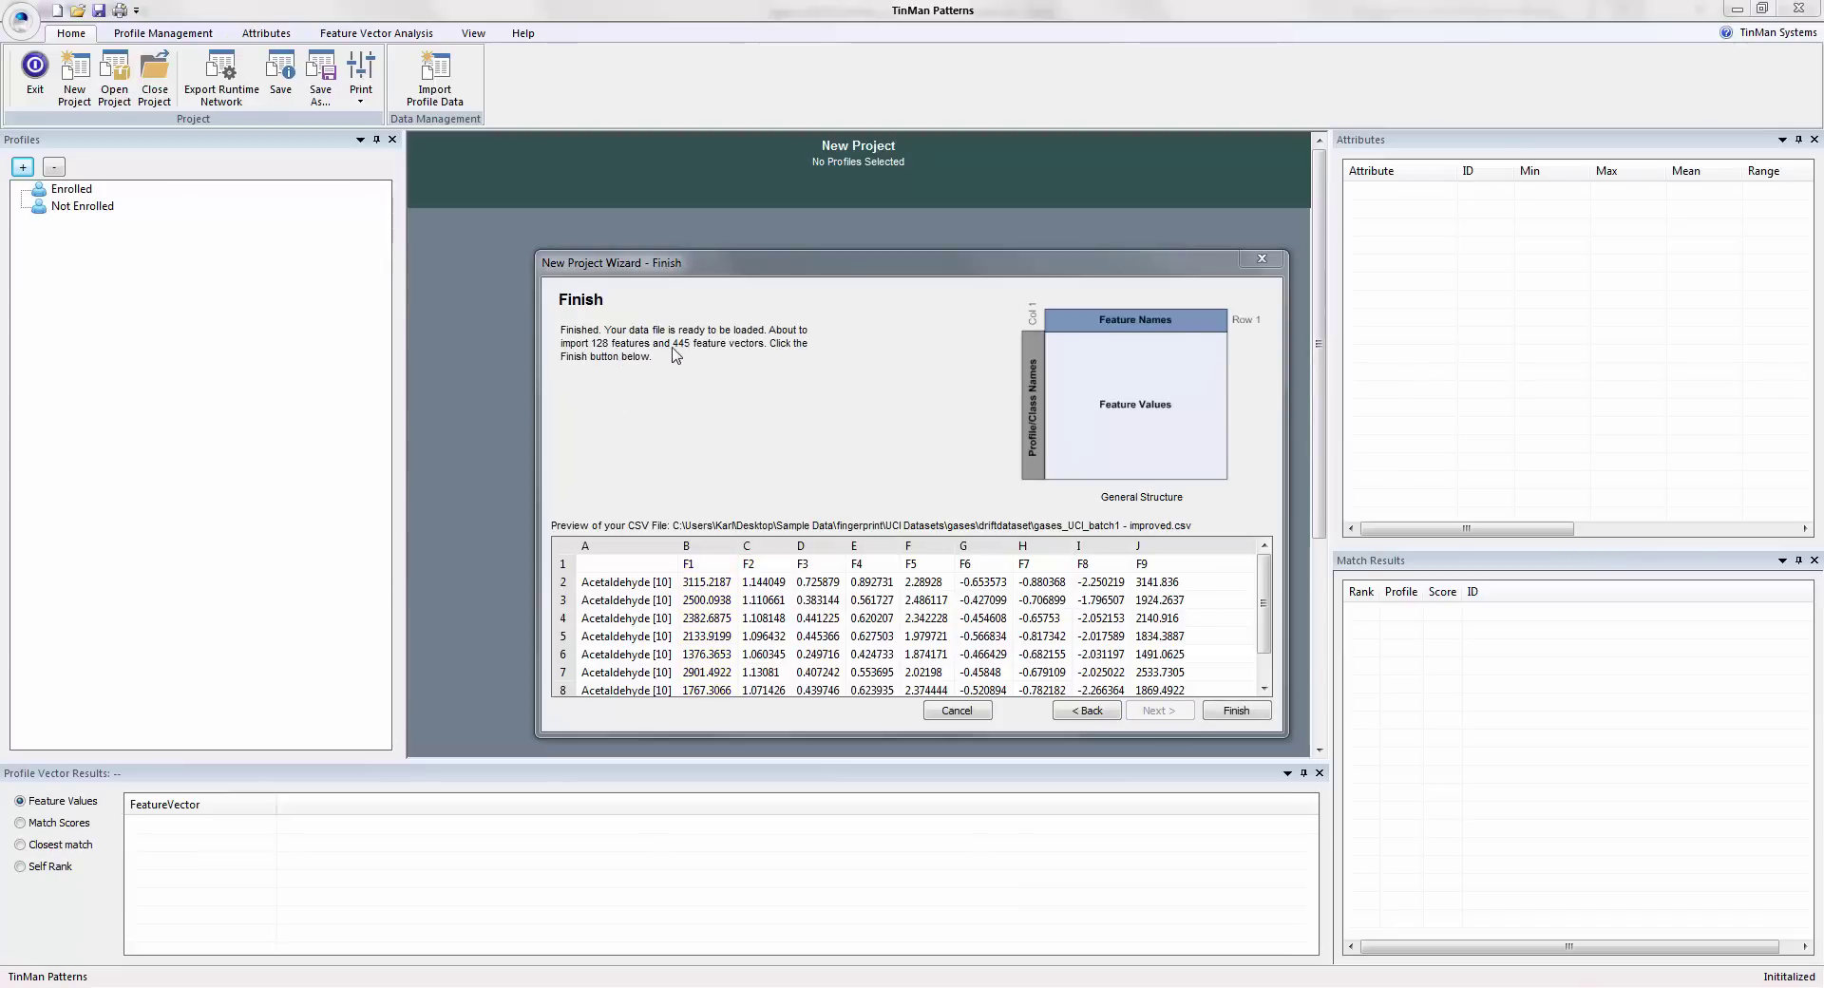
click(1235, 713)
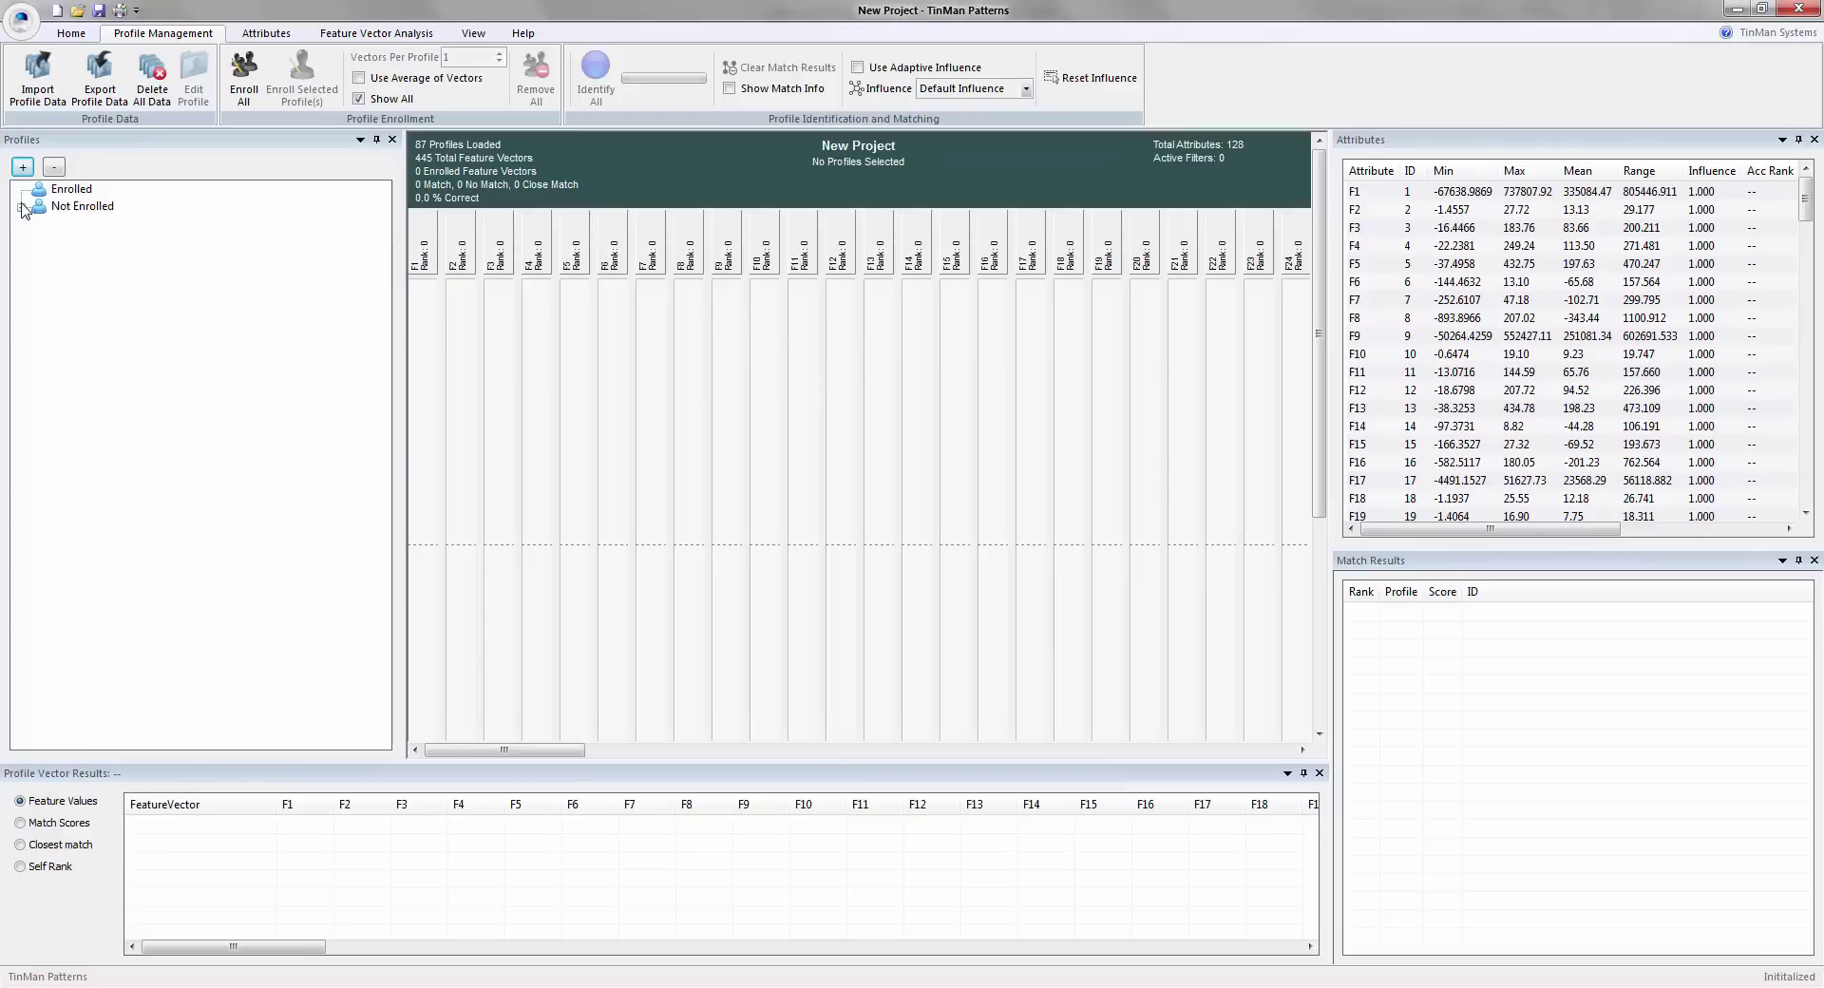
- Expand Not Enrolled, show Acetaldehyde [10], and narrow the Profiles pane to widen the feature grid
click(21, 206)
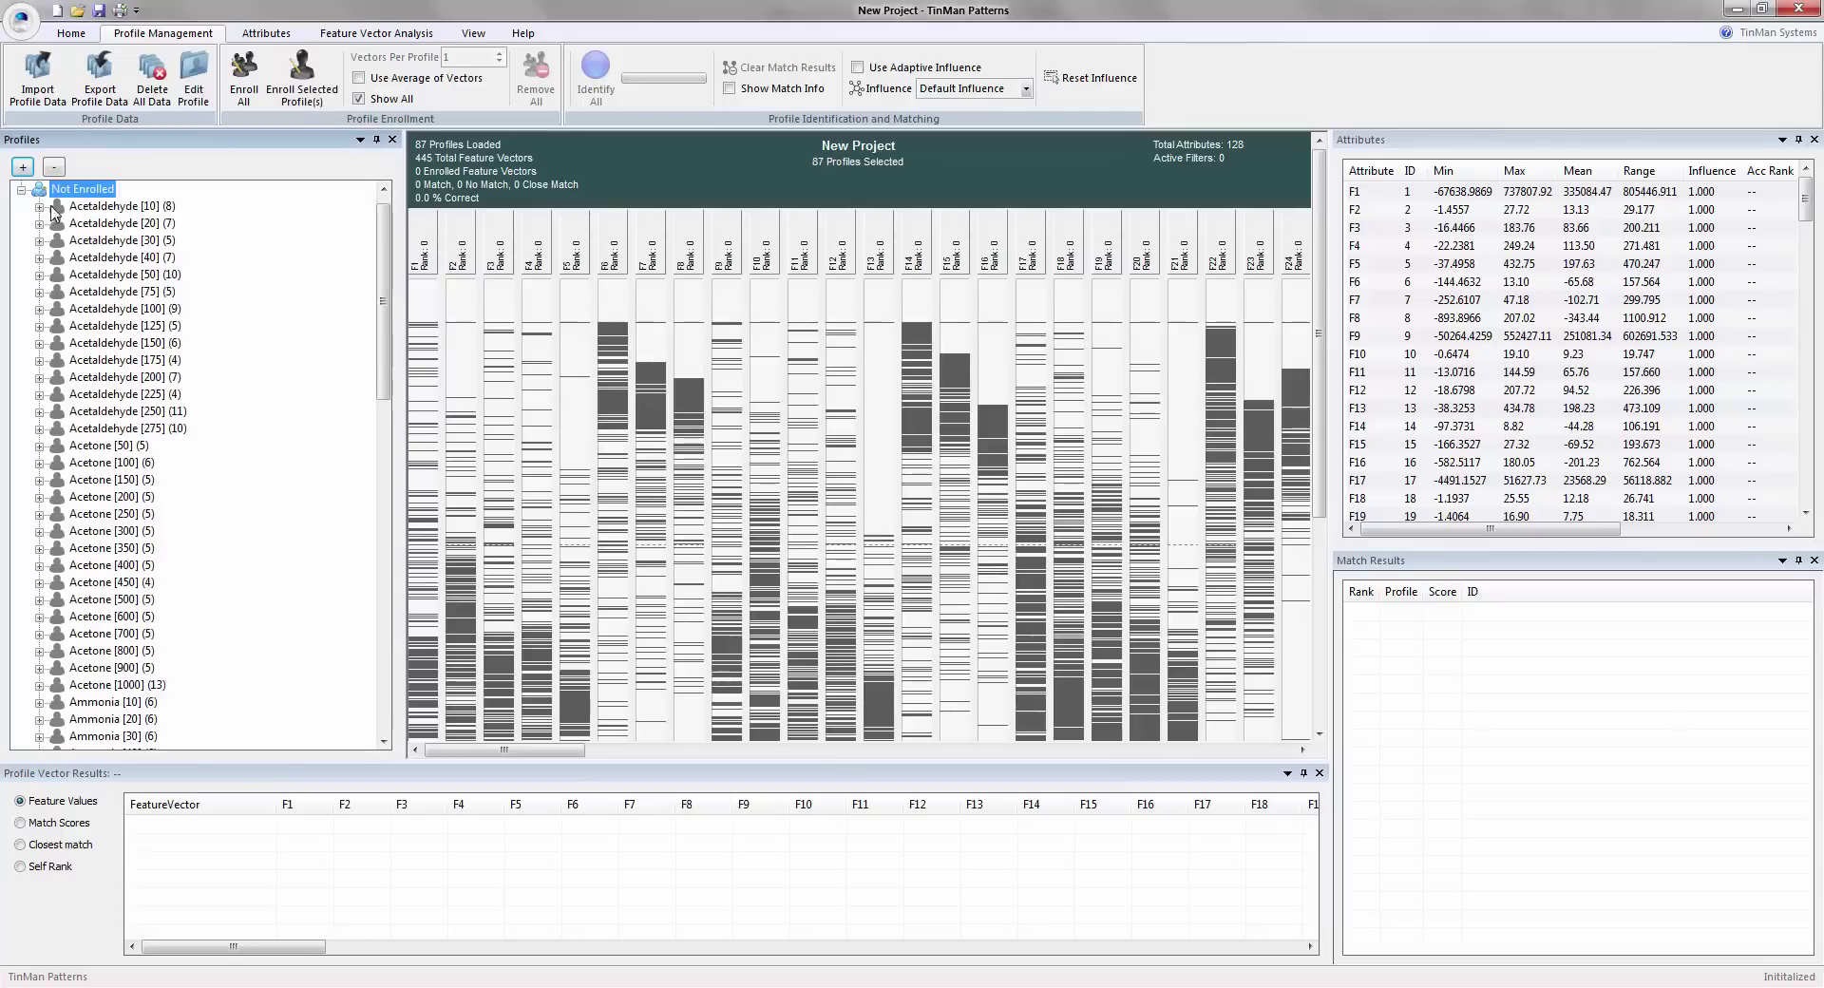
click(157, 209)
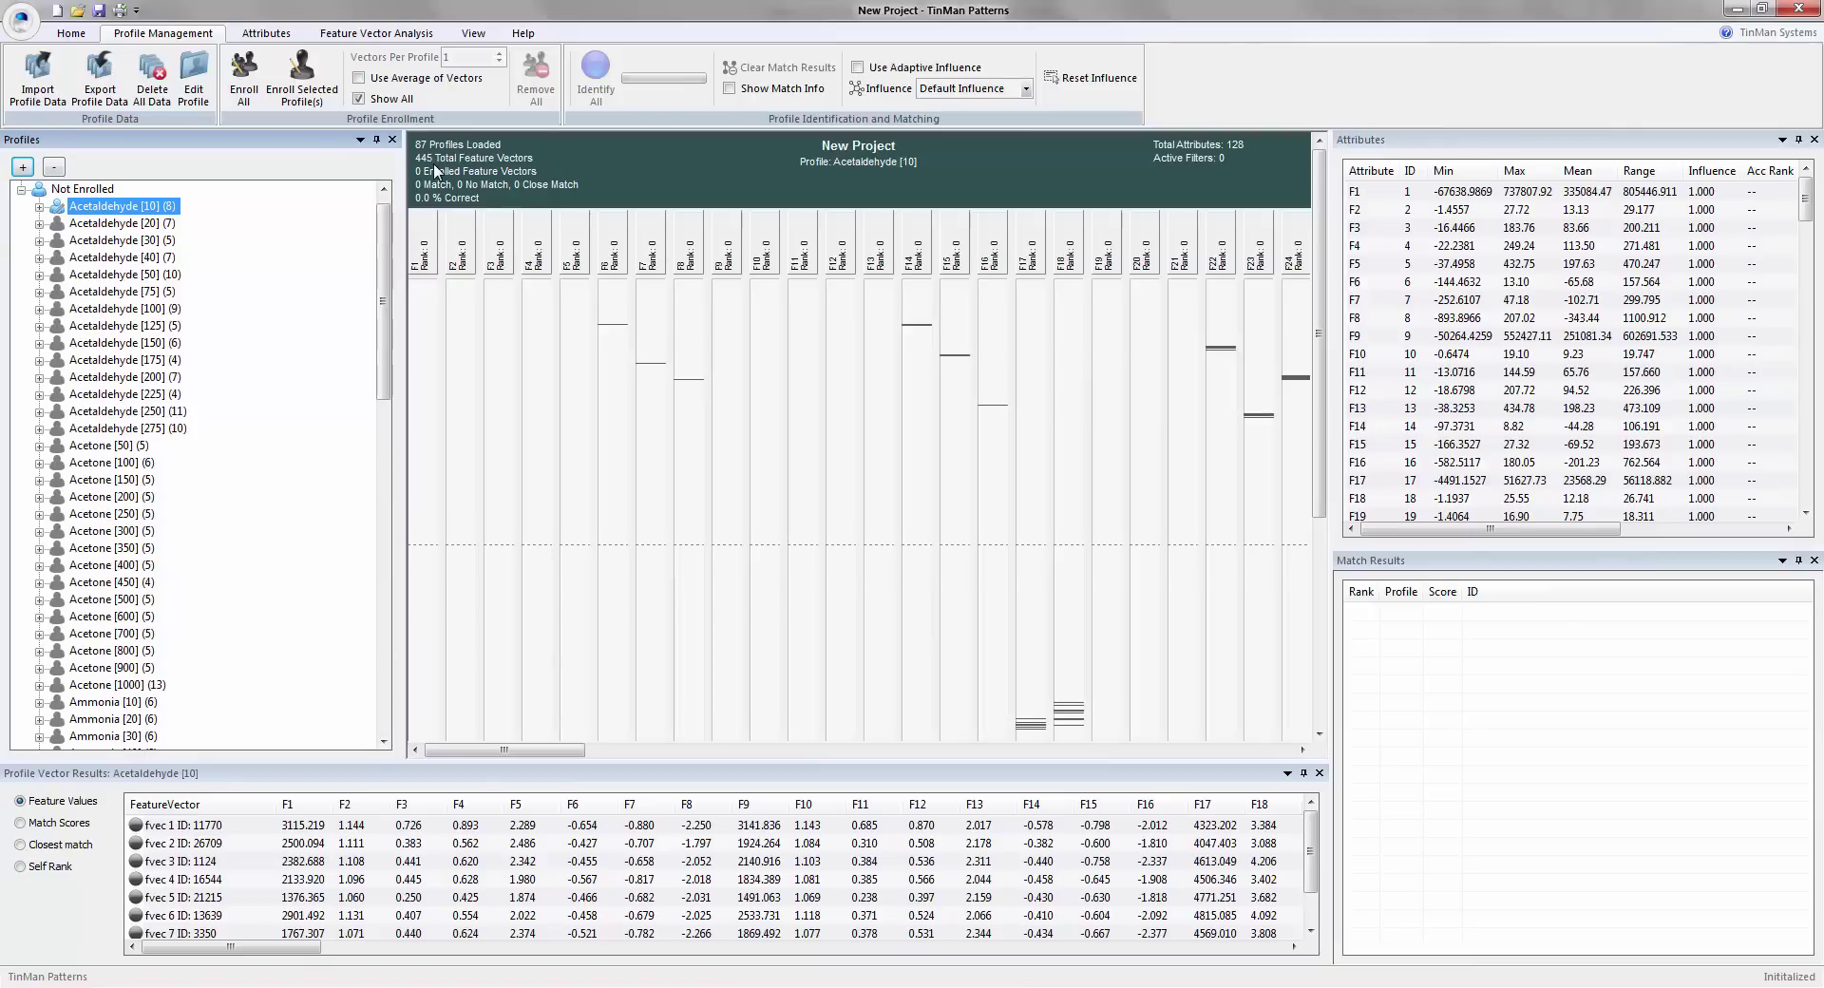
drag(402, 191, 253, 191)
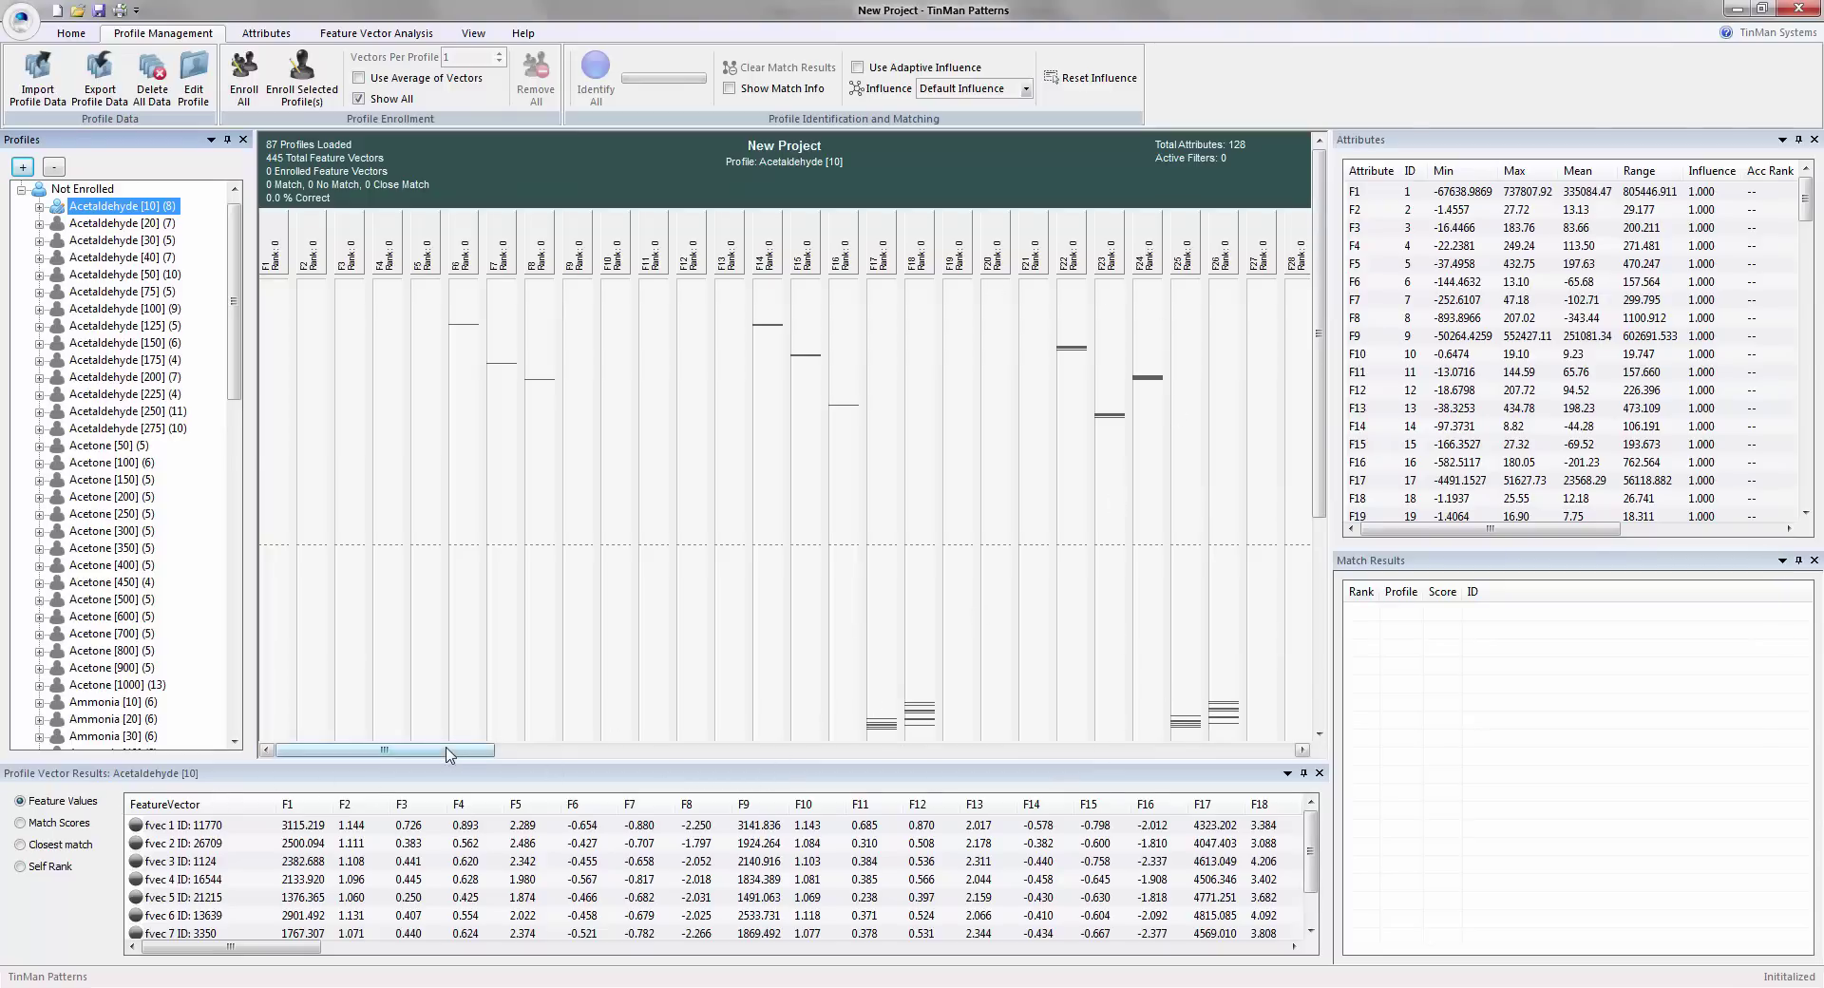
drag(451, 753, 1021, 738)
drag(914, 753, 976, 756)
- Browse Acetaldehyde [10], [20] and [30], then expand [10] and plot fvec 1 (ID 11770)
click(93, 207)
click(124, 224)
click(130, 244)
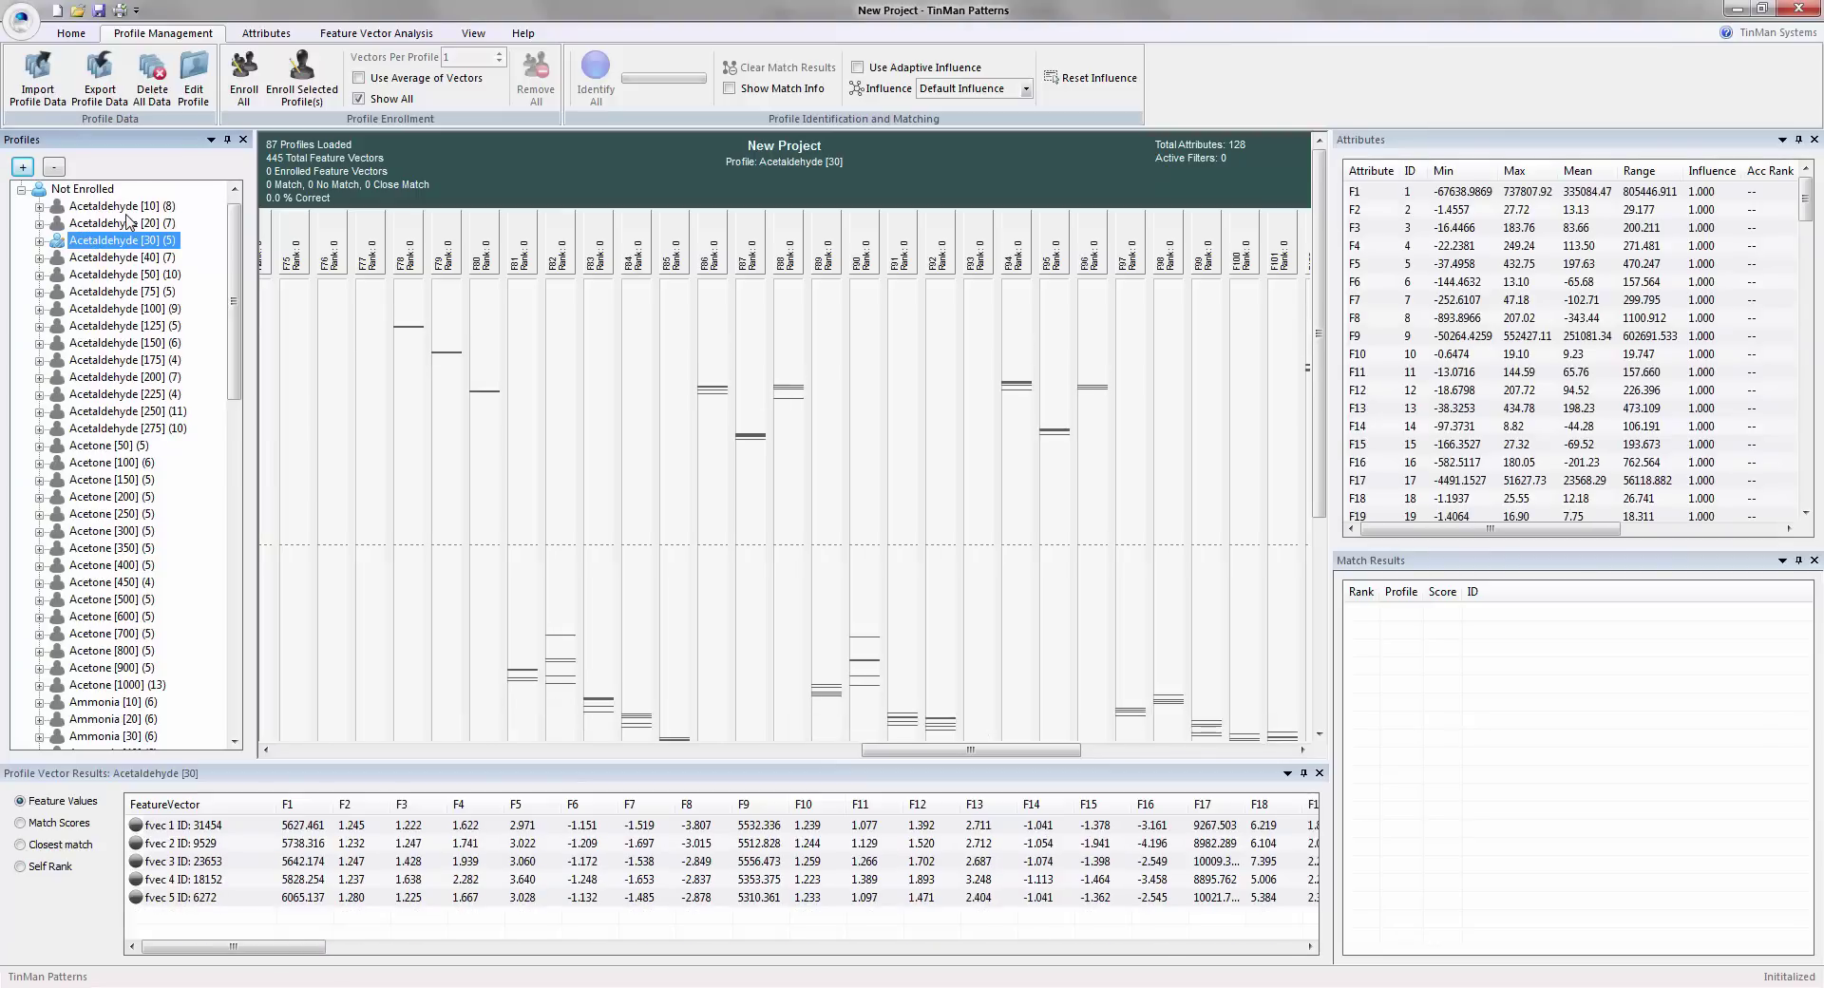
click(124, 207)
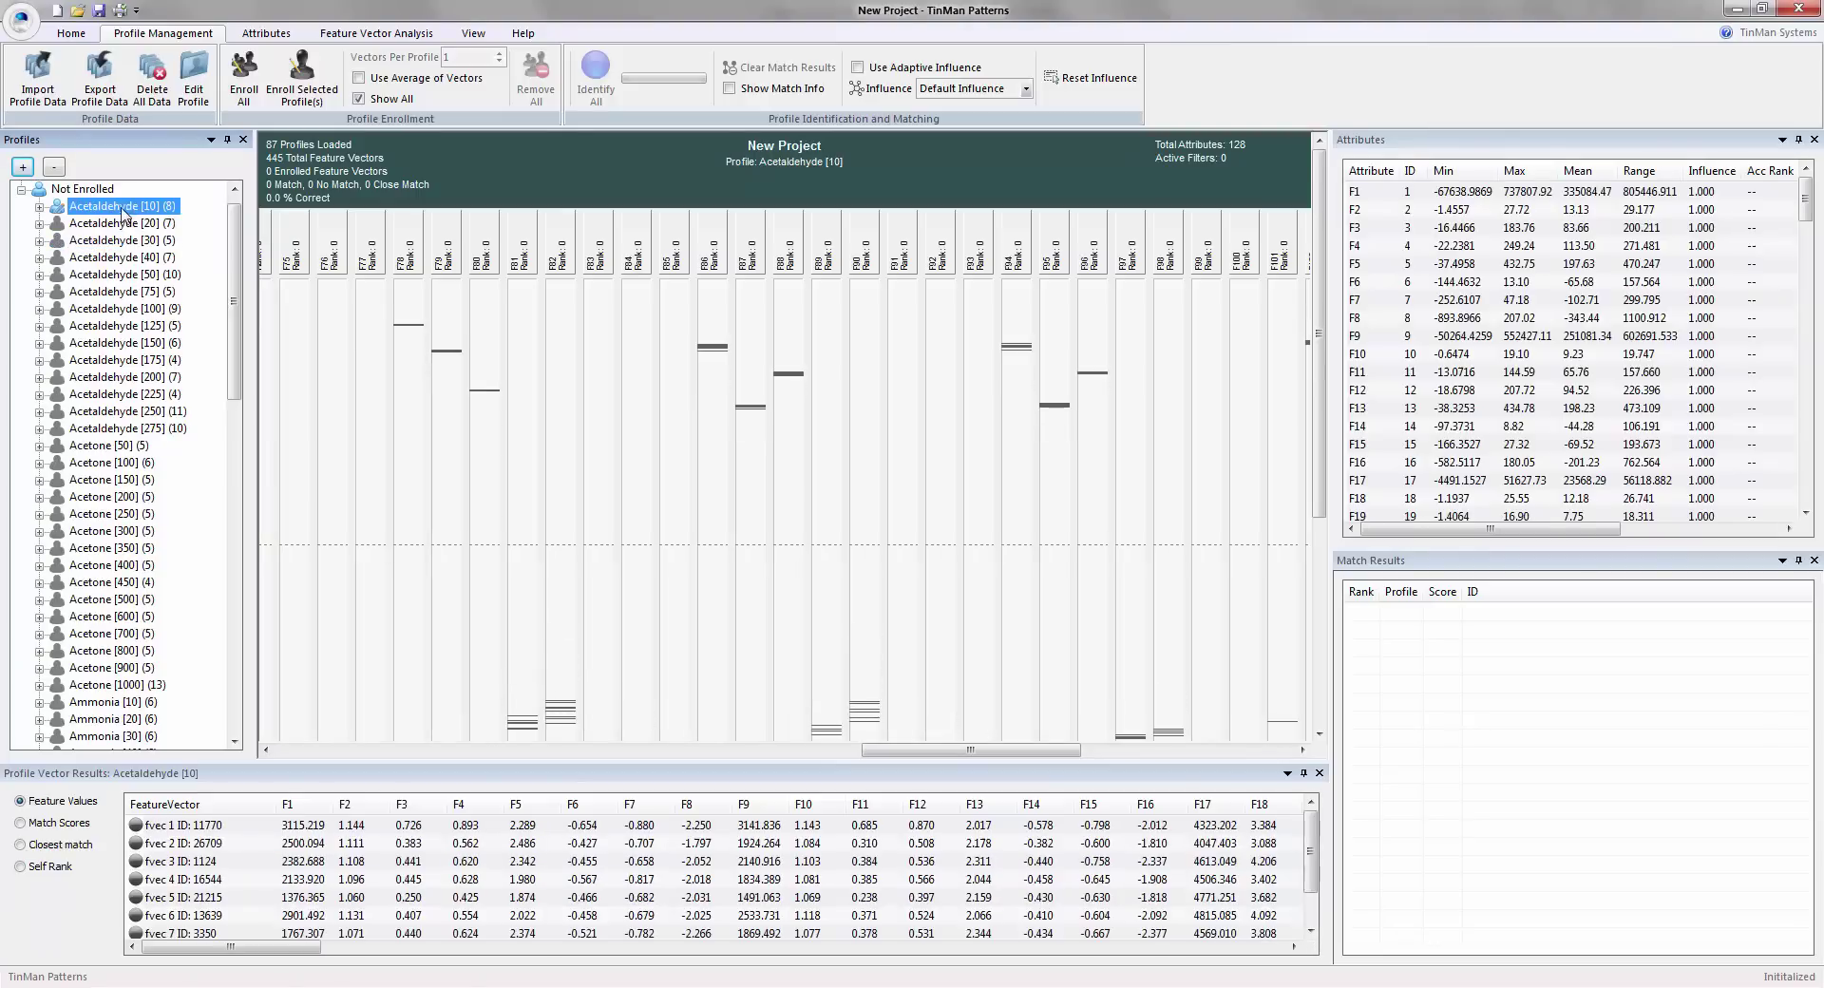
click(40, 207)
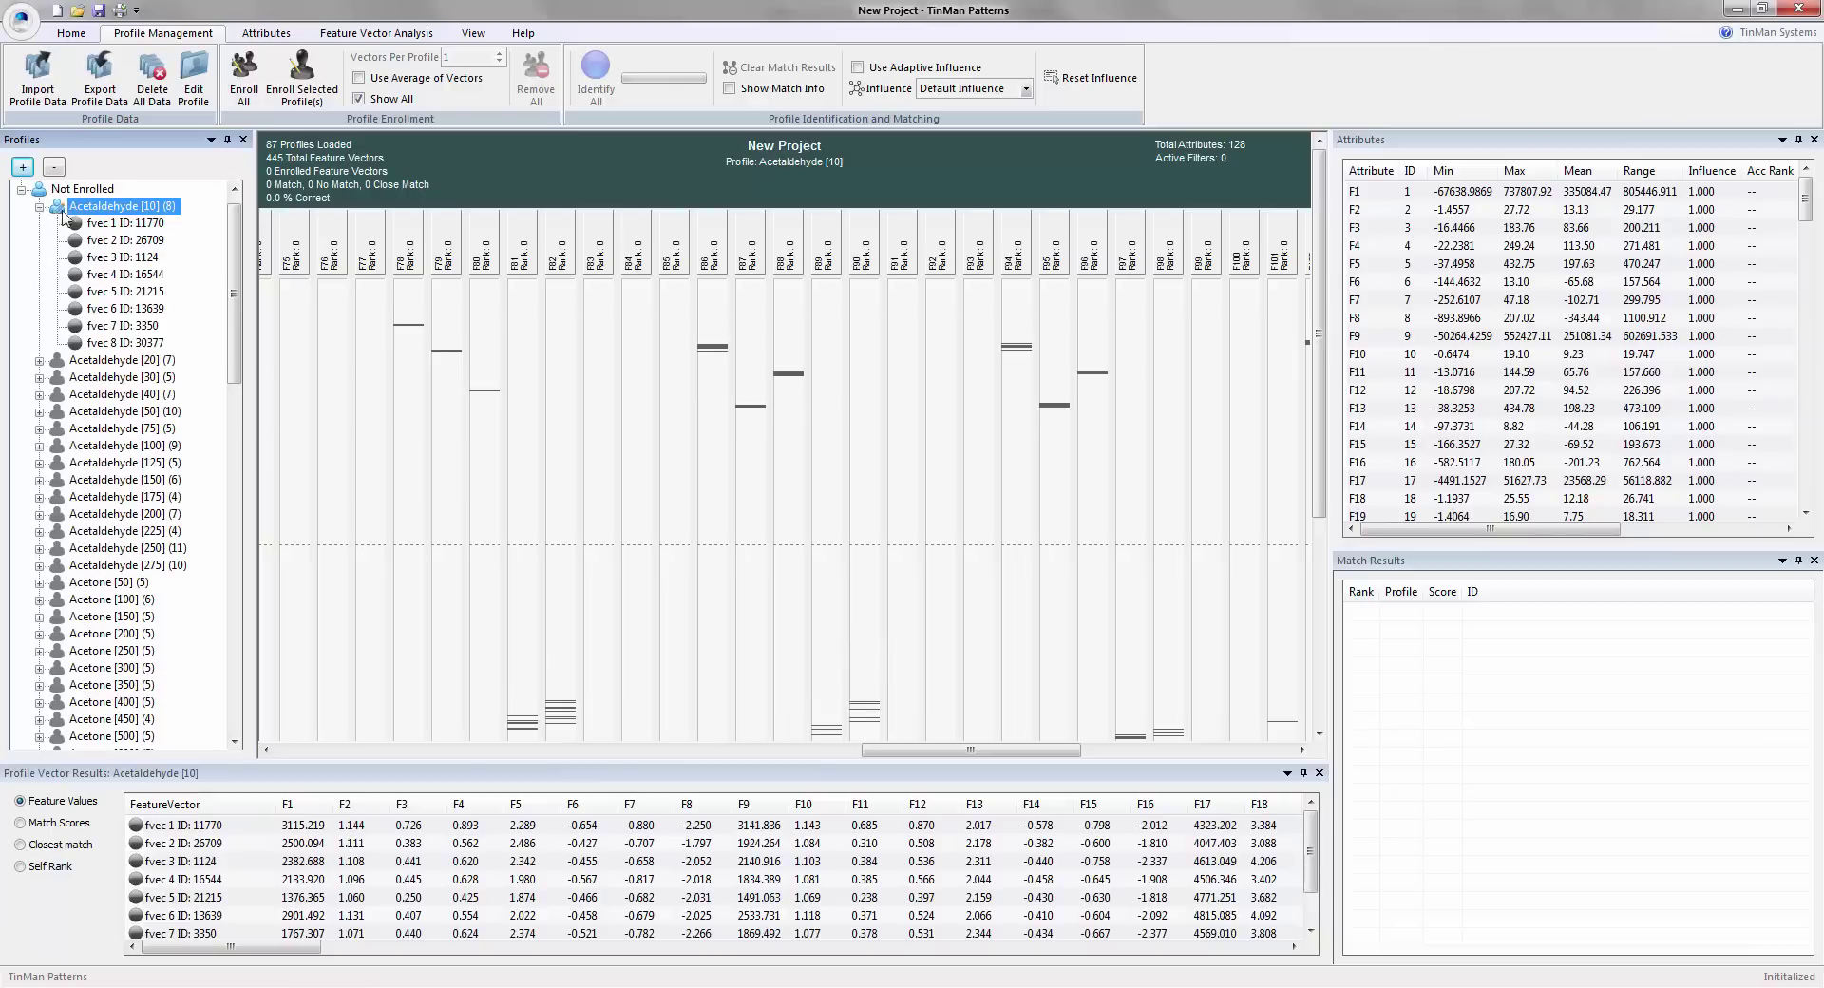
click(101, 225)
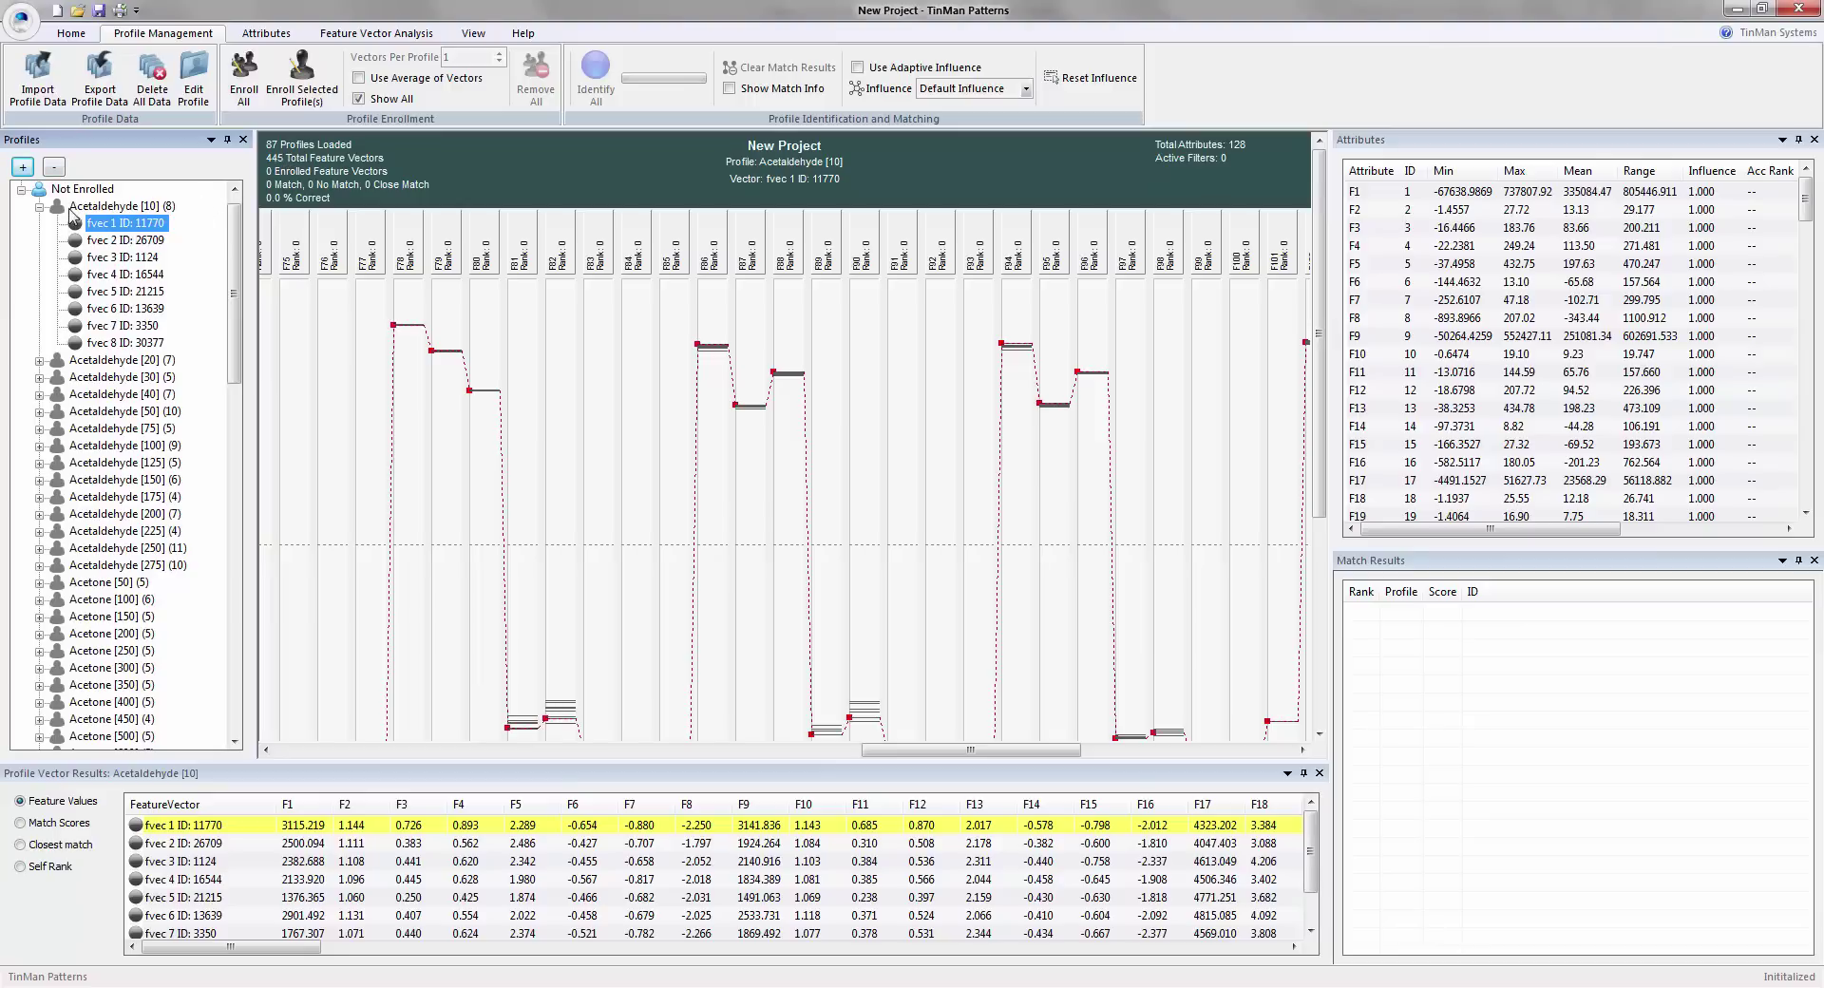
- Plot Ethanol [300] fvec 1, collapse the profile, and scroll the Profiles tree back up
drag(237, 283, 234, 635)
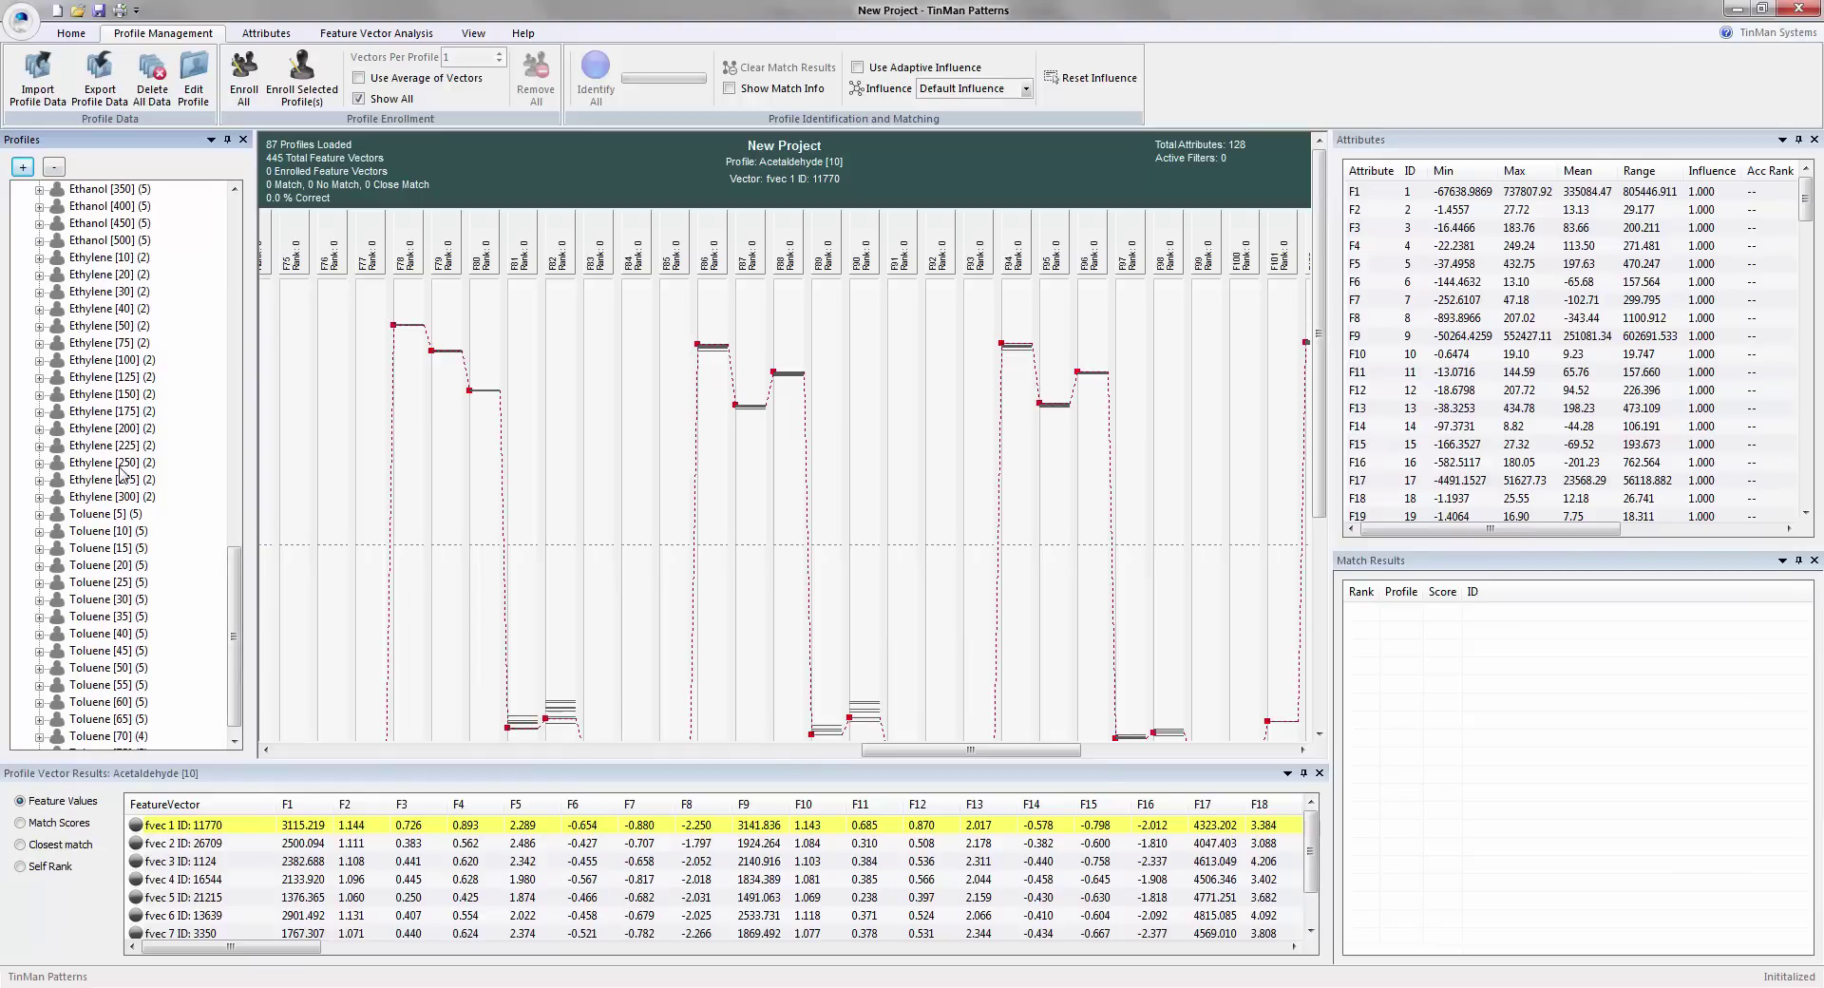
drag(233, 634, 234, 559)
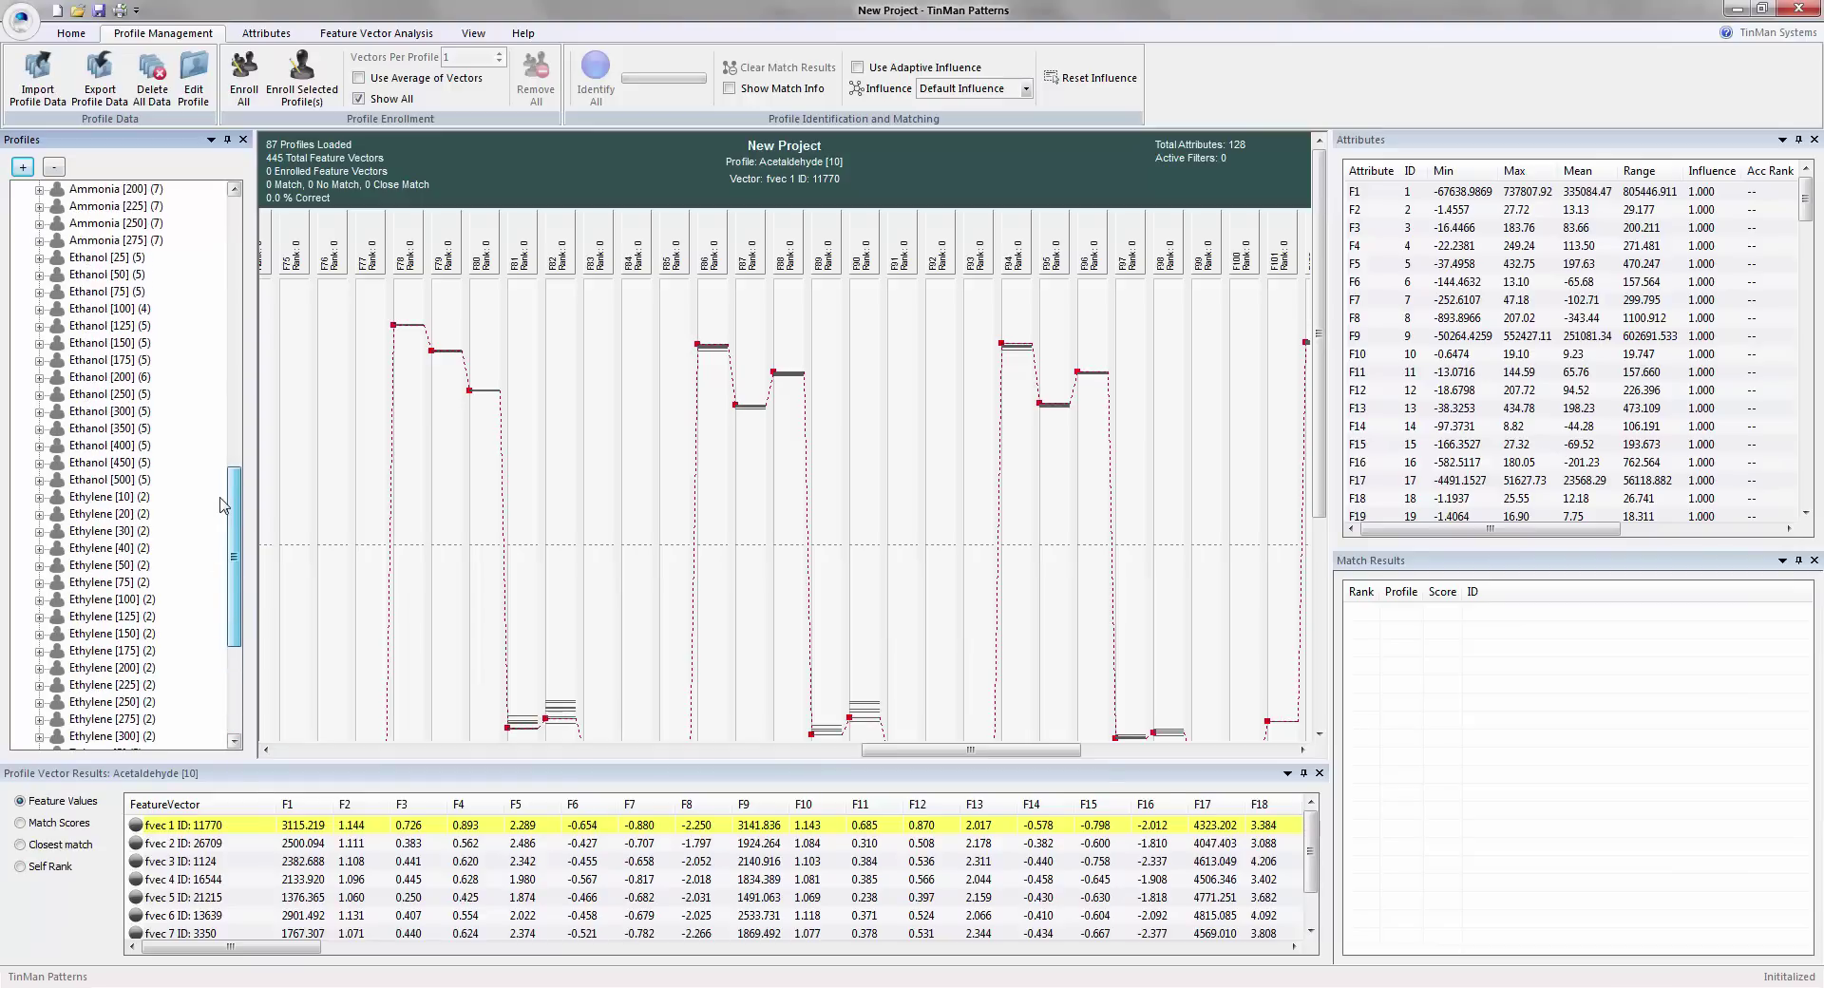
click(40, 531)
click(40, 532)
click(40, 411)
click(133, 428)
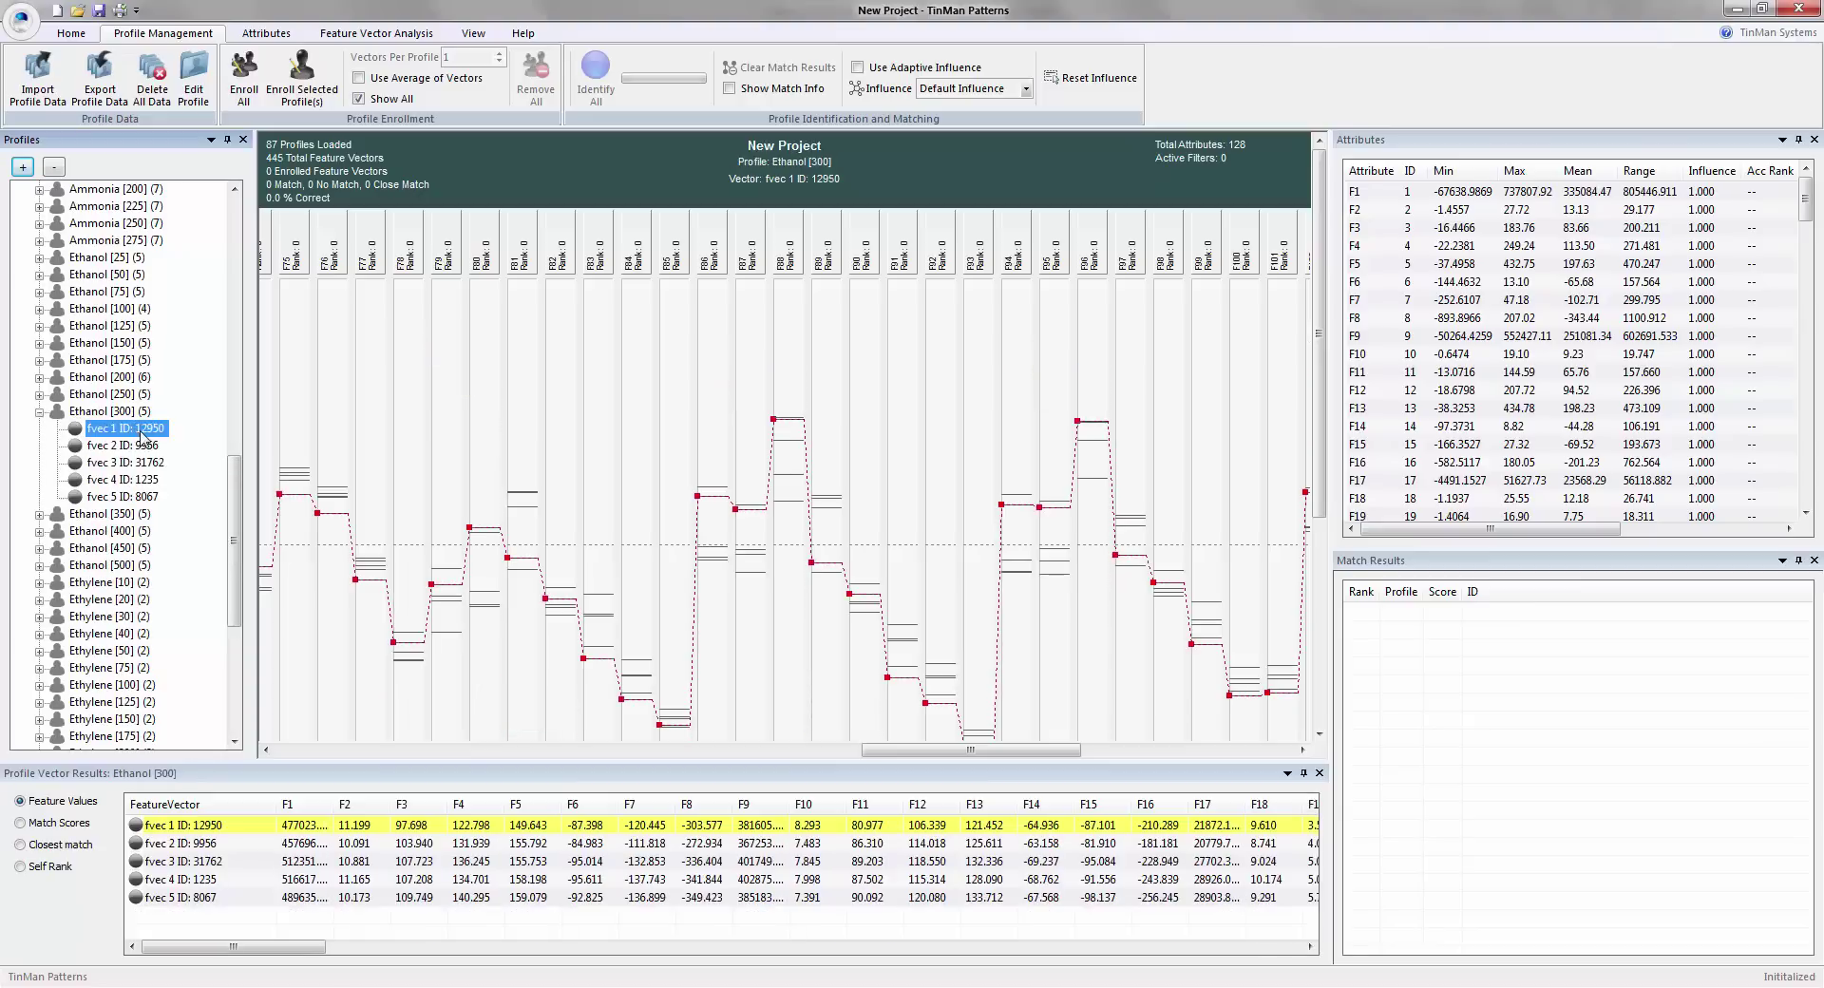
click(40, 411)
scroll(233, 494, up, 20)
drag(918, 749, 333, 755)
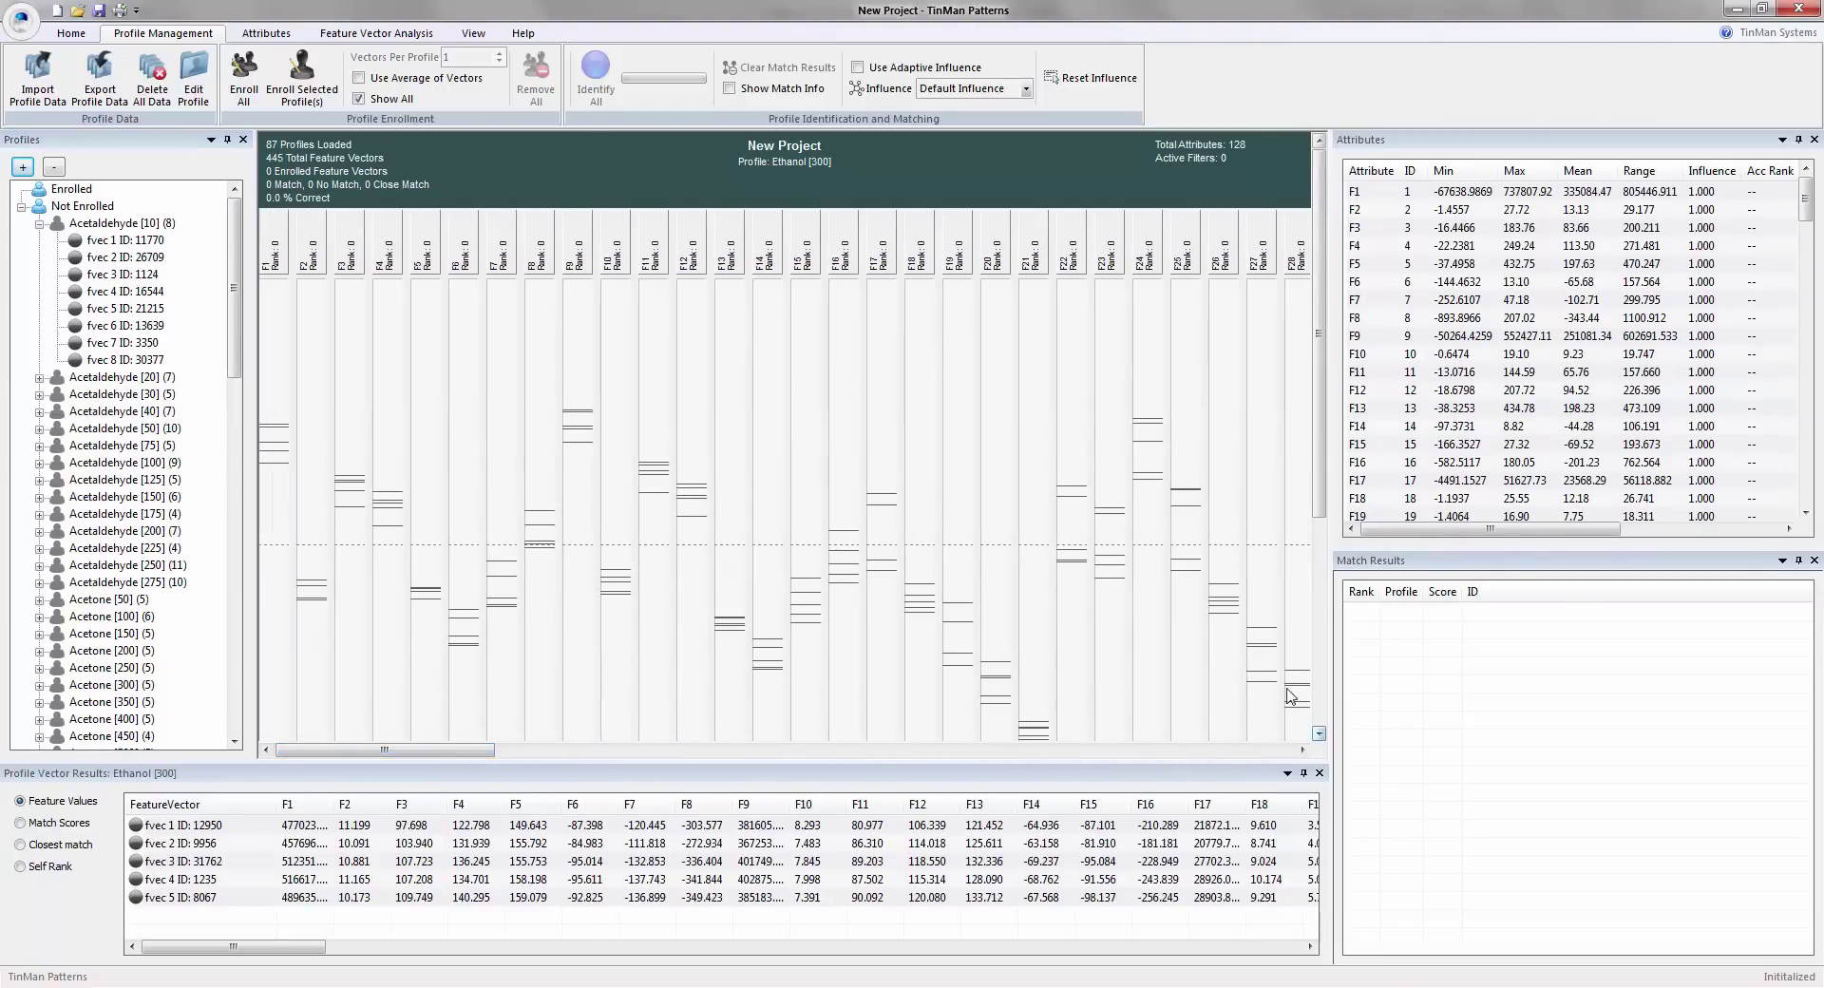
- Reduce the chart's Feature Width to 26 on the View tab
click(473, 34)
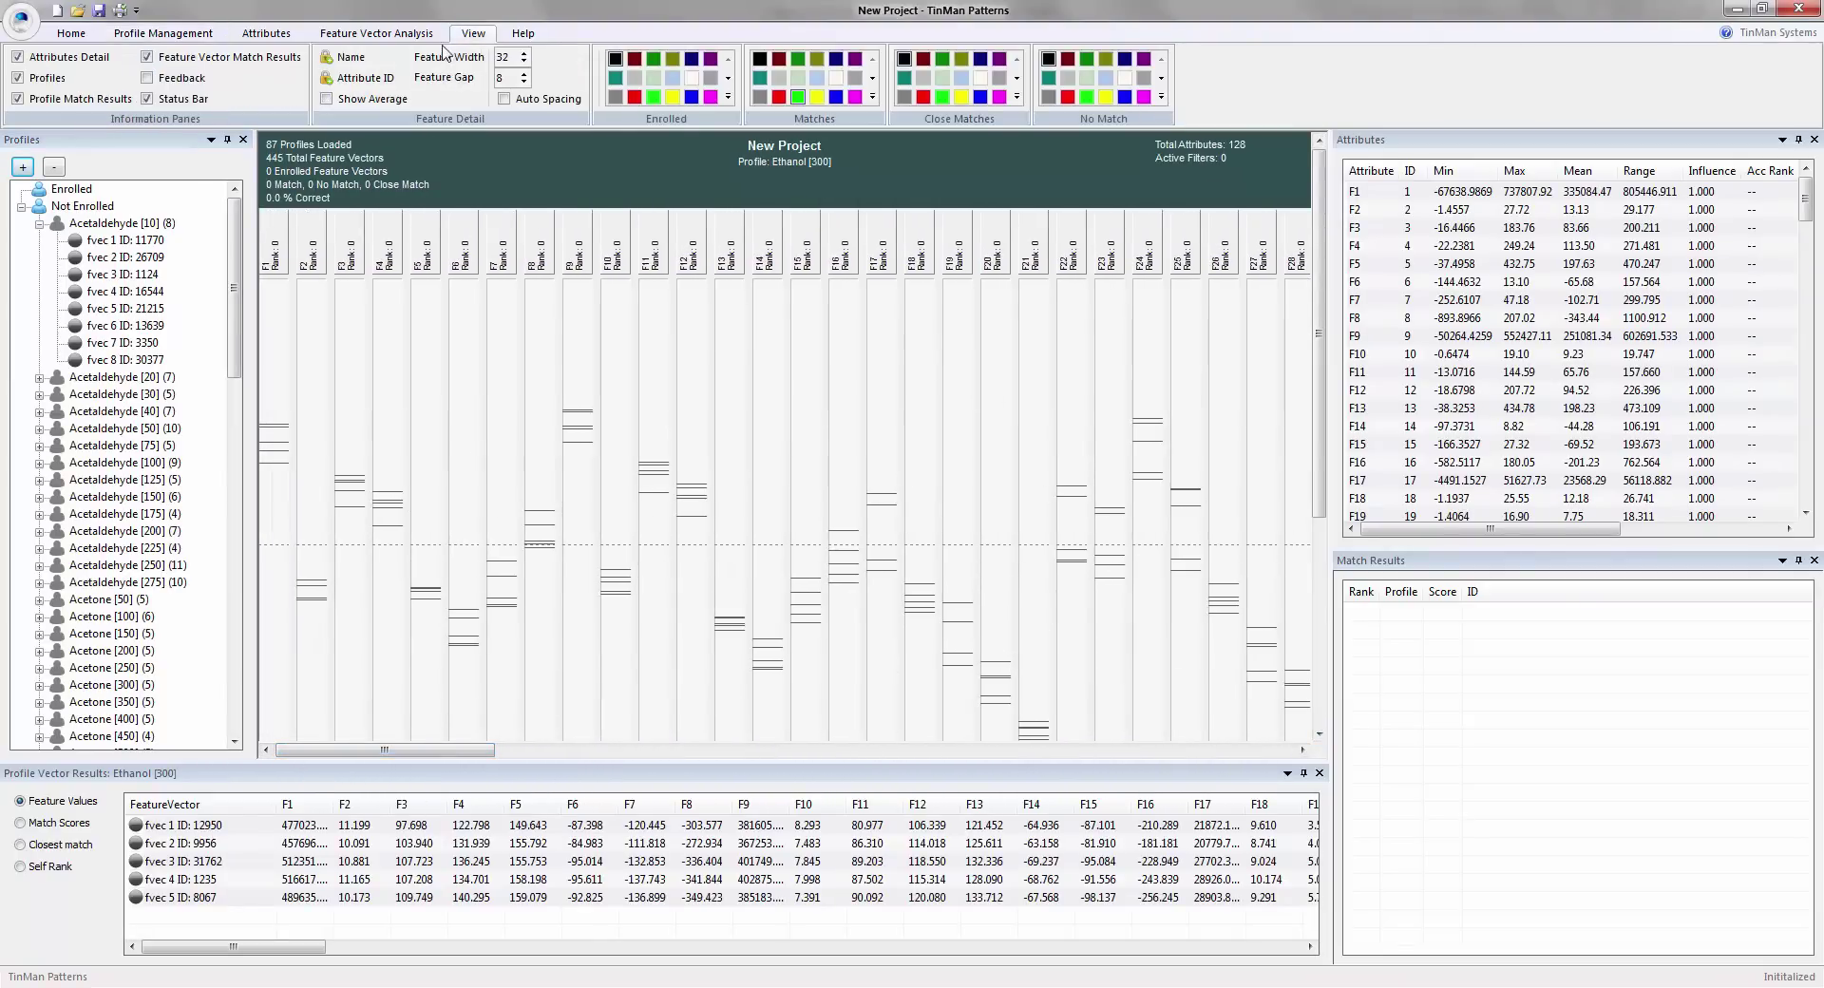
click(524, 62)
click(524, 61)
click(524, 62)
drag(428, 751, 385, 722)
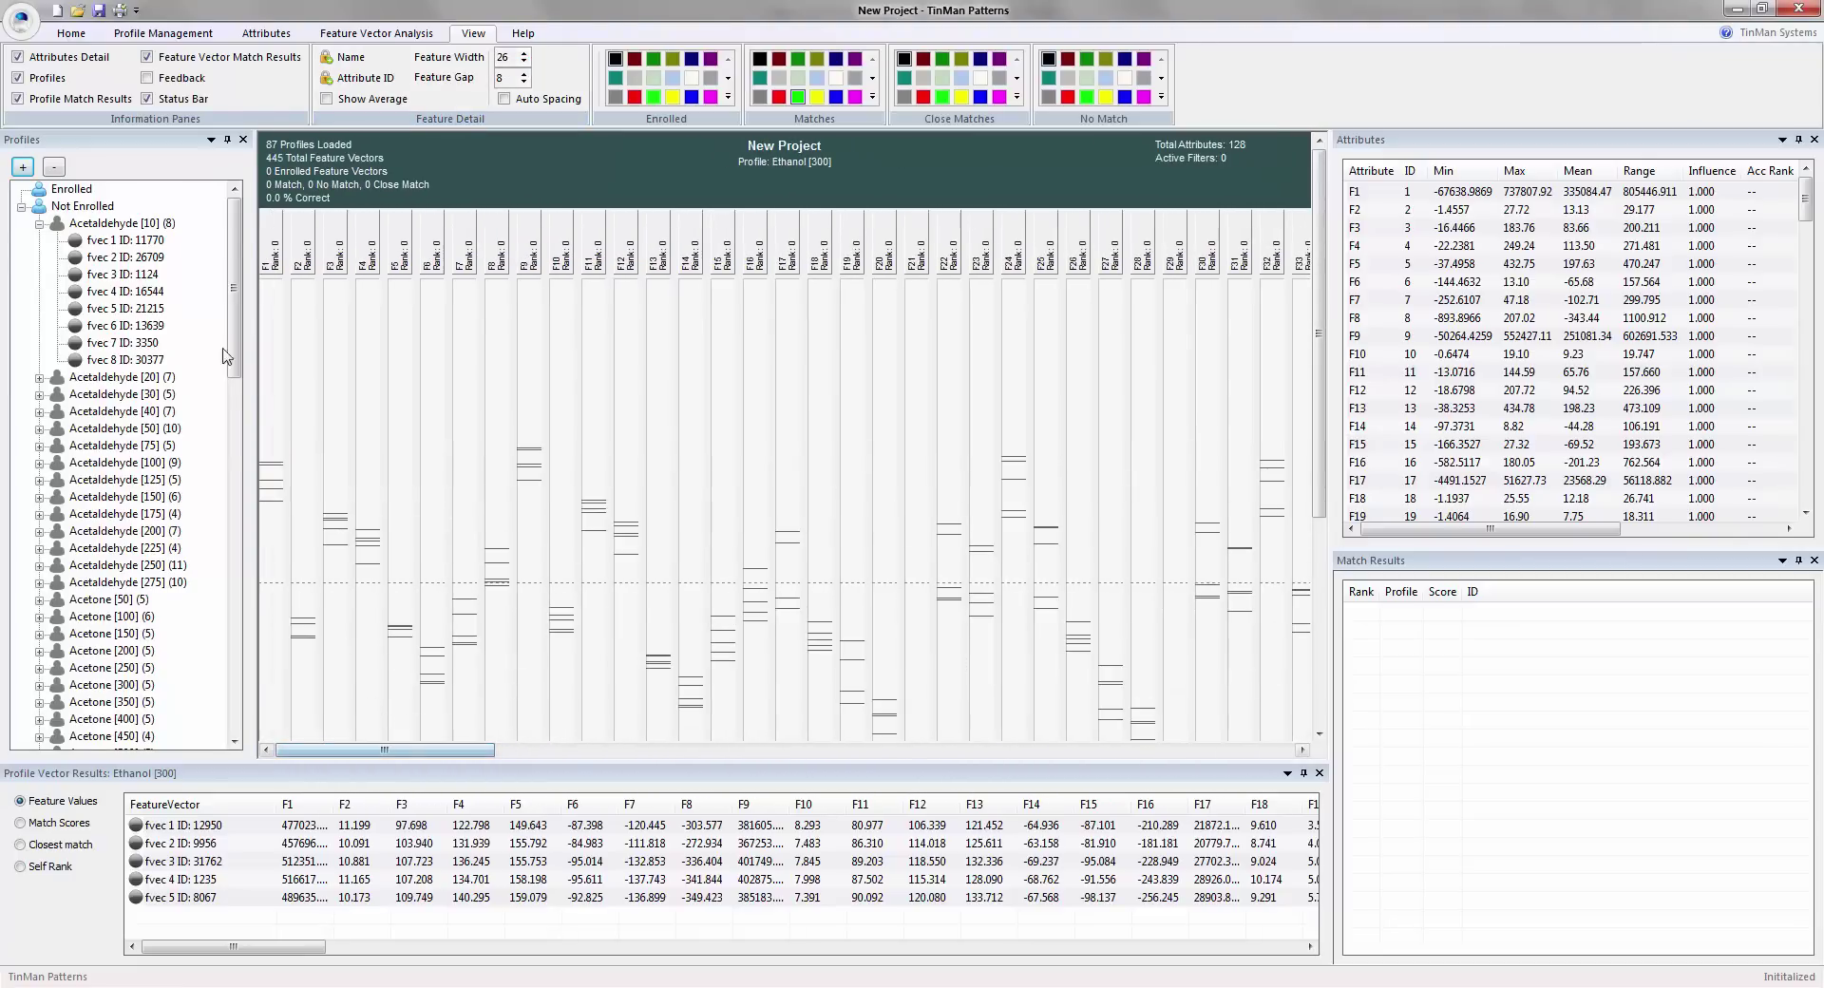
- Step from Acetaldehyde [10] fvec 1 down to Acetaldehyde [30] fvec 2 (ID 9529)
click(107, 239)
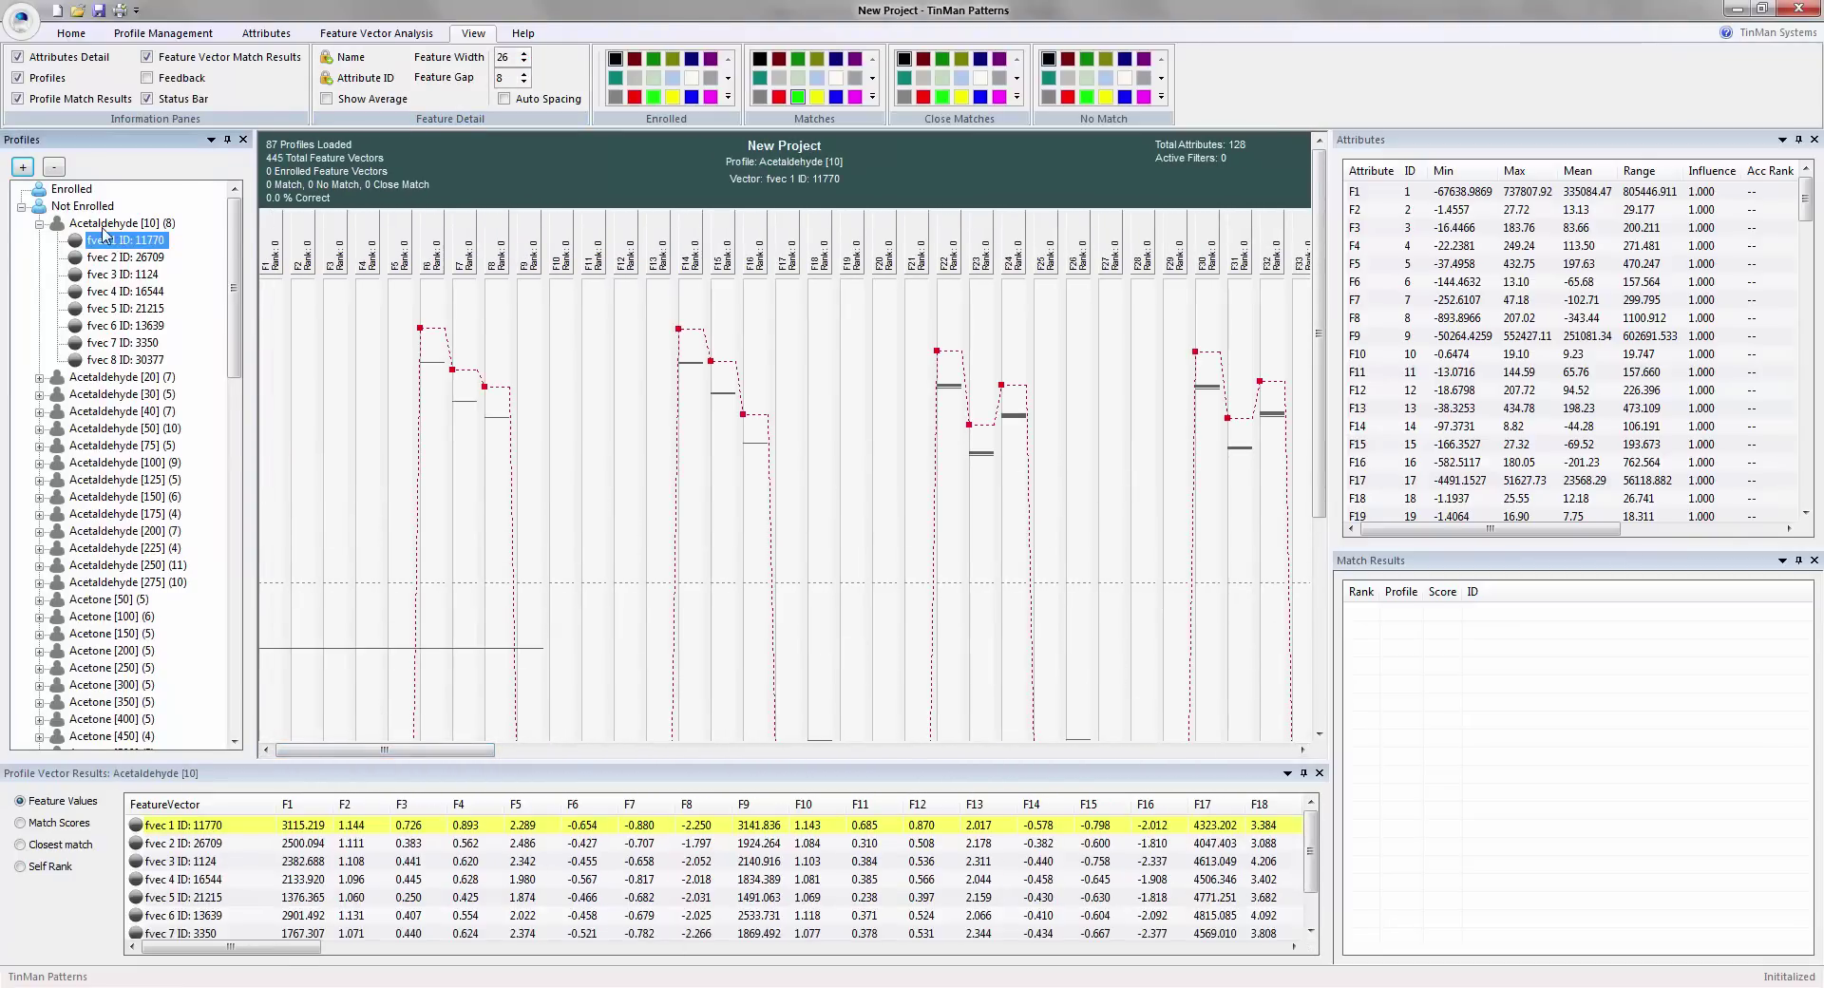
key(Down)
key(Down)
key(Down)
key(Down)
key(Down)
key(Down)
key(Down)
key(Down)
key(Down)
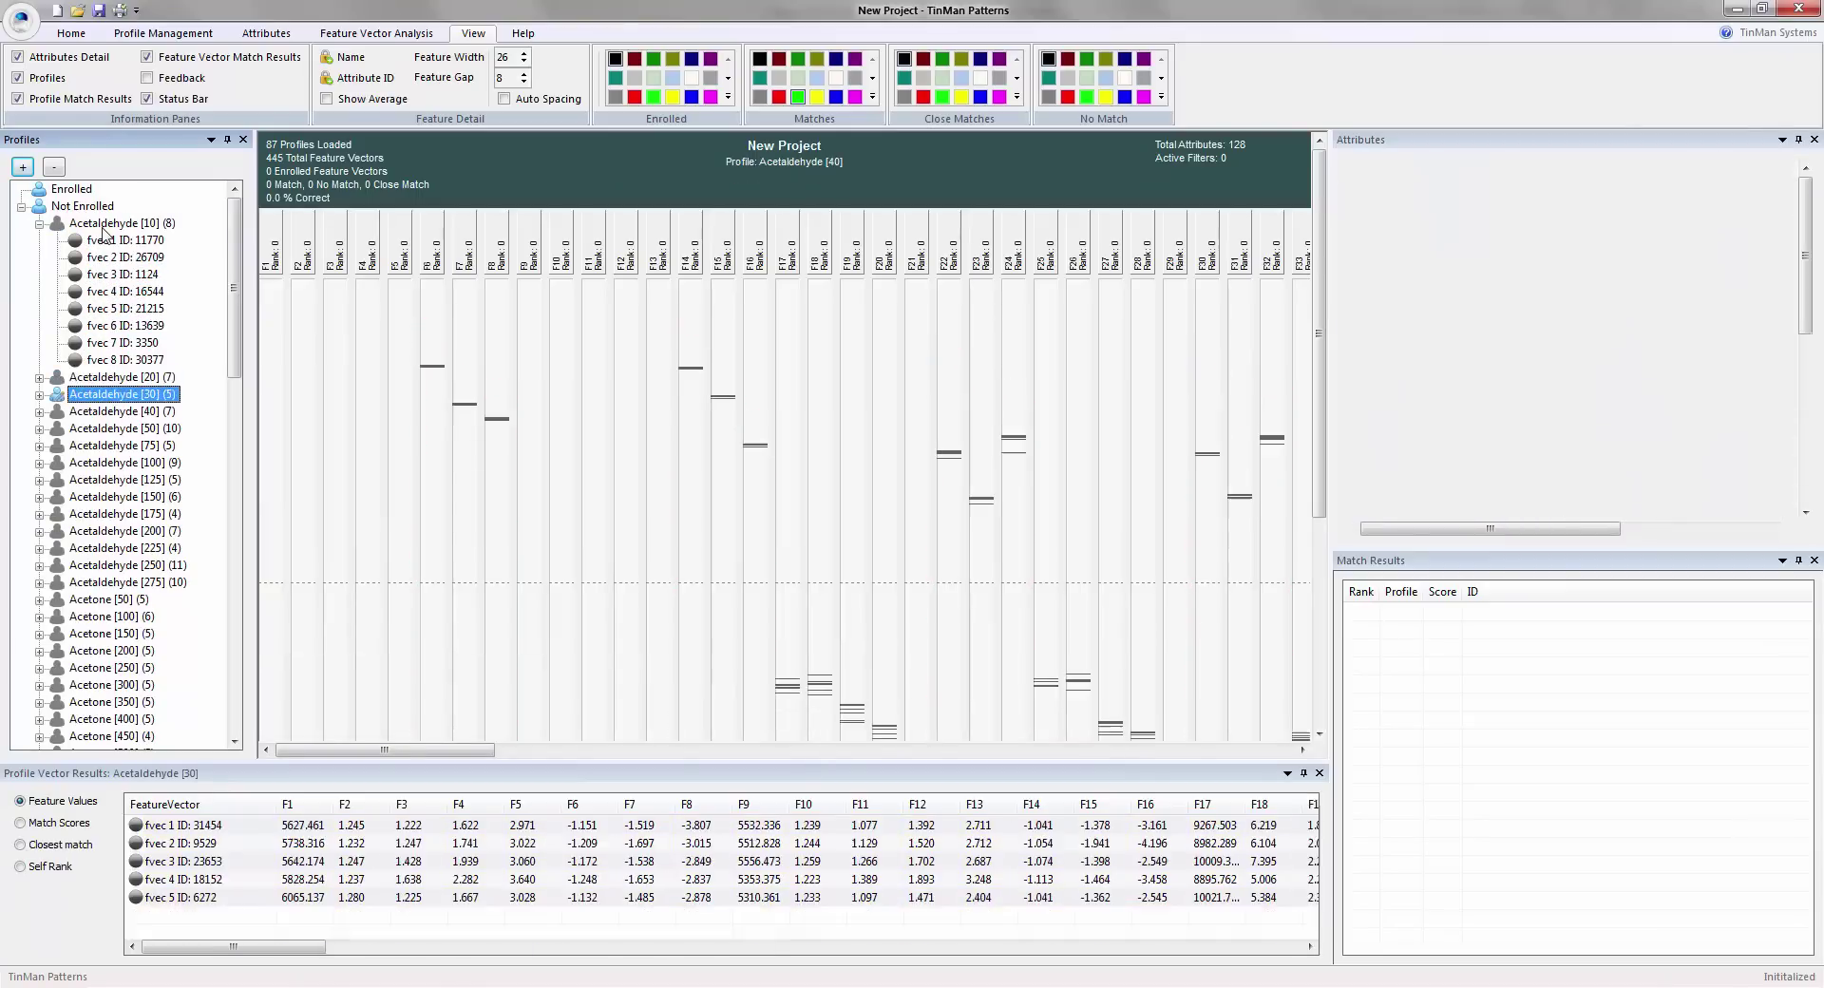
key(Right)
key(Down)
key(Down)
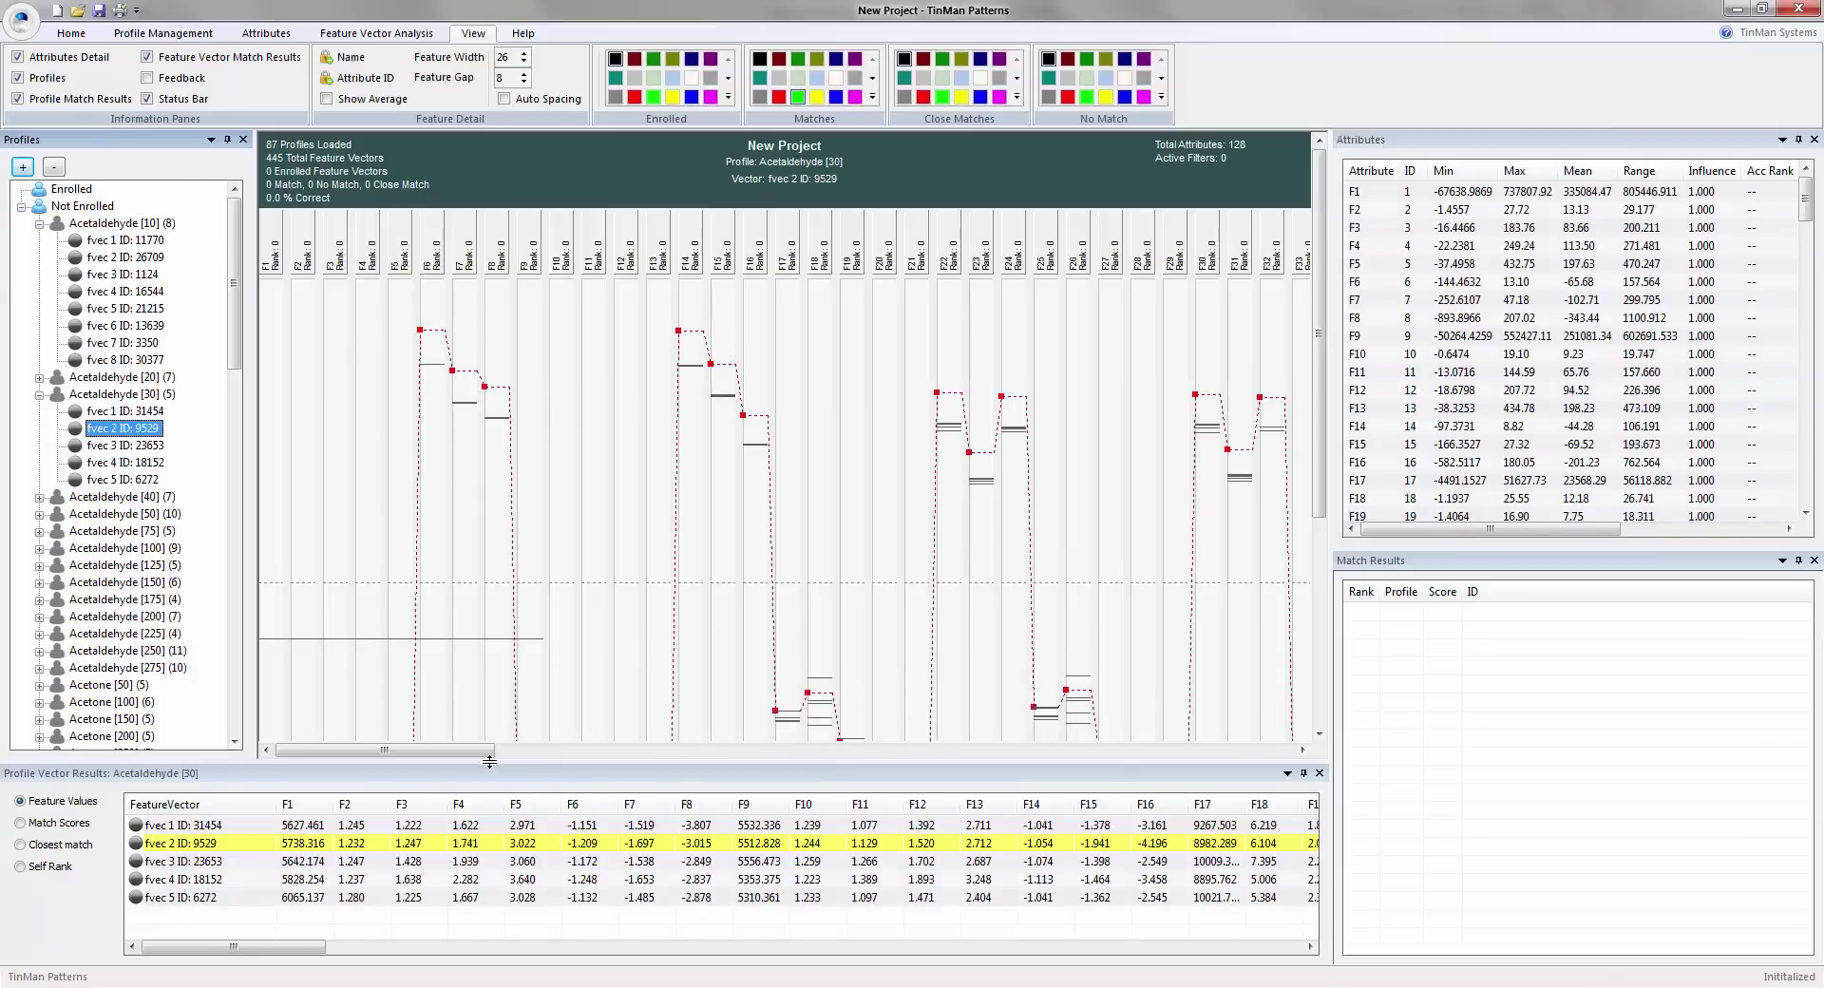
click(939, 774)
- Close the vector results and Match Results panels, then return to Profile Management from Attributes
click(1319, 774)
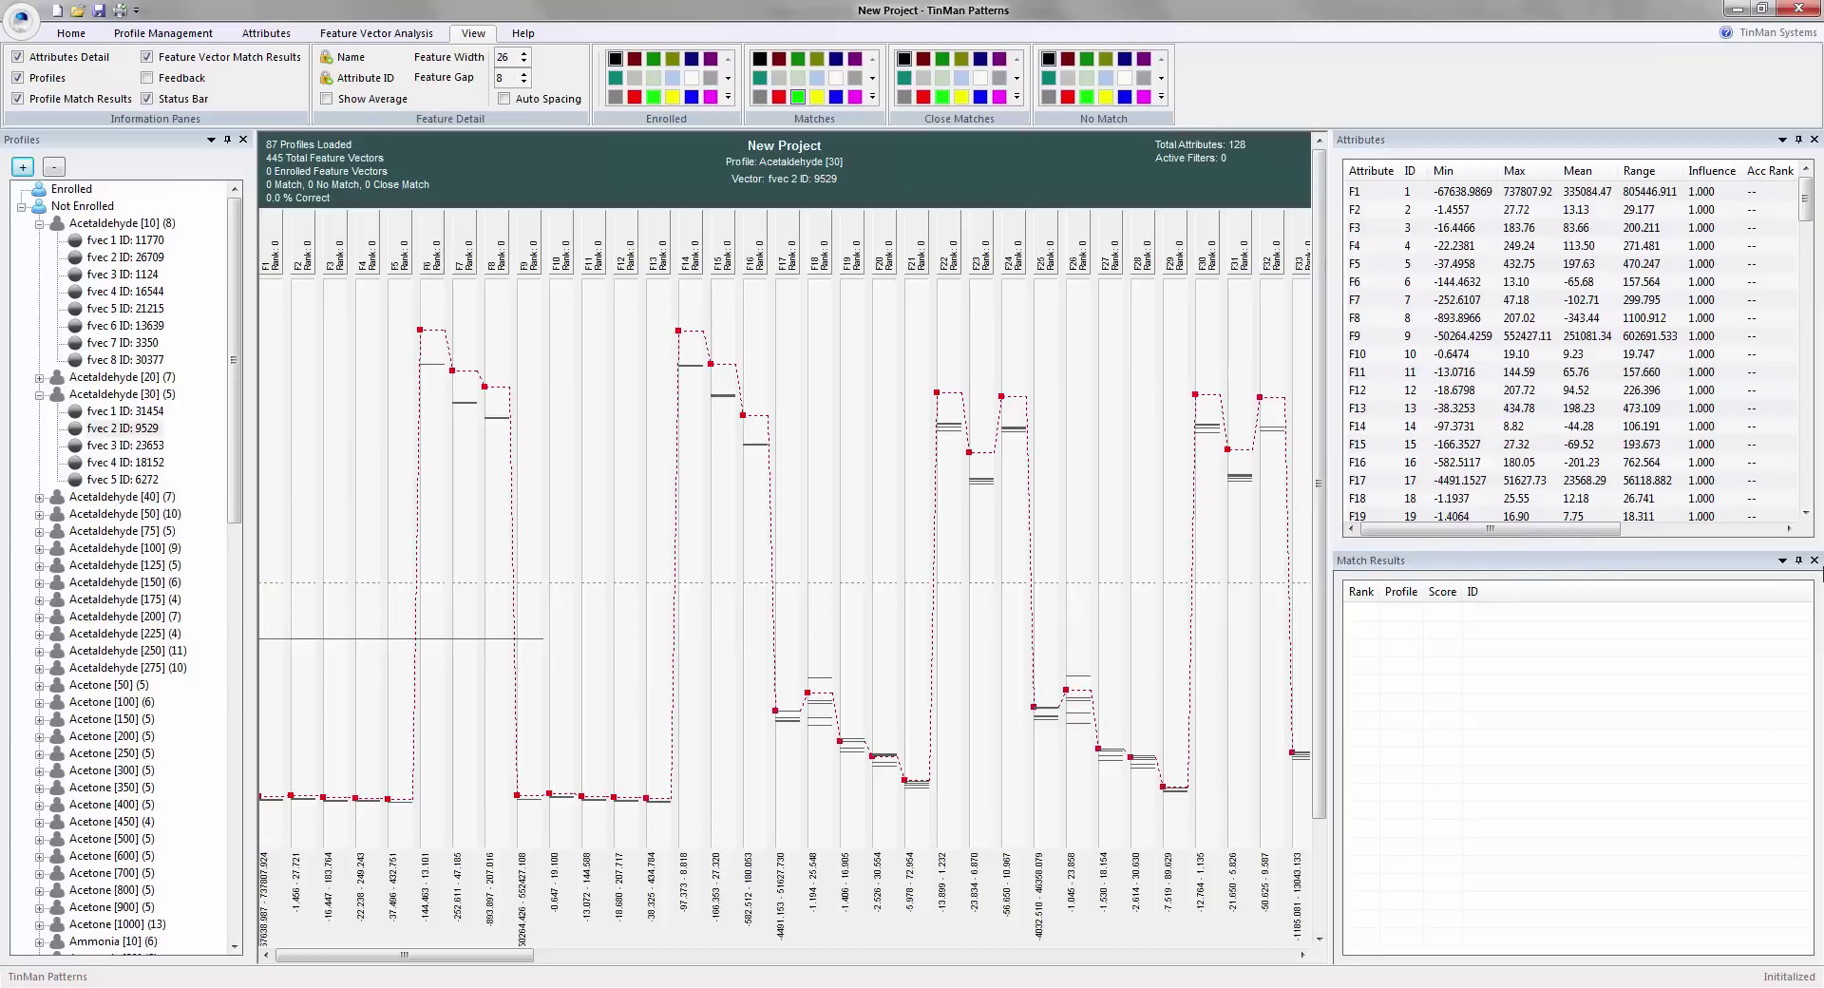
click(1814, 561)
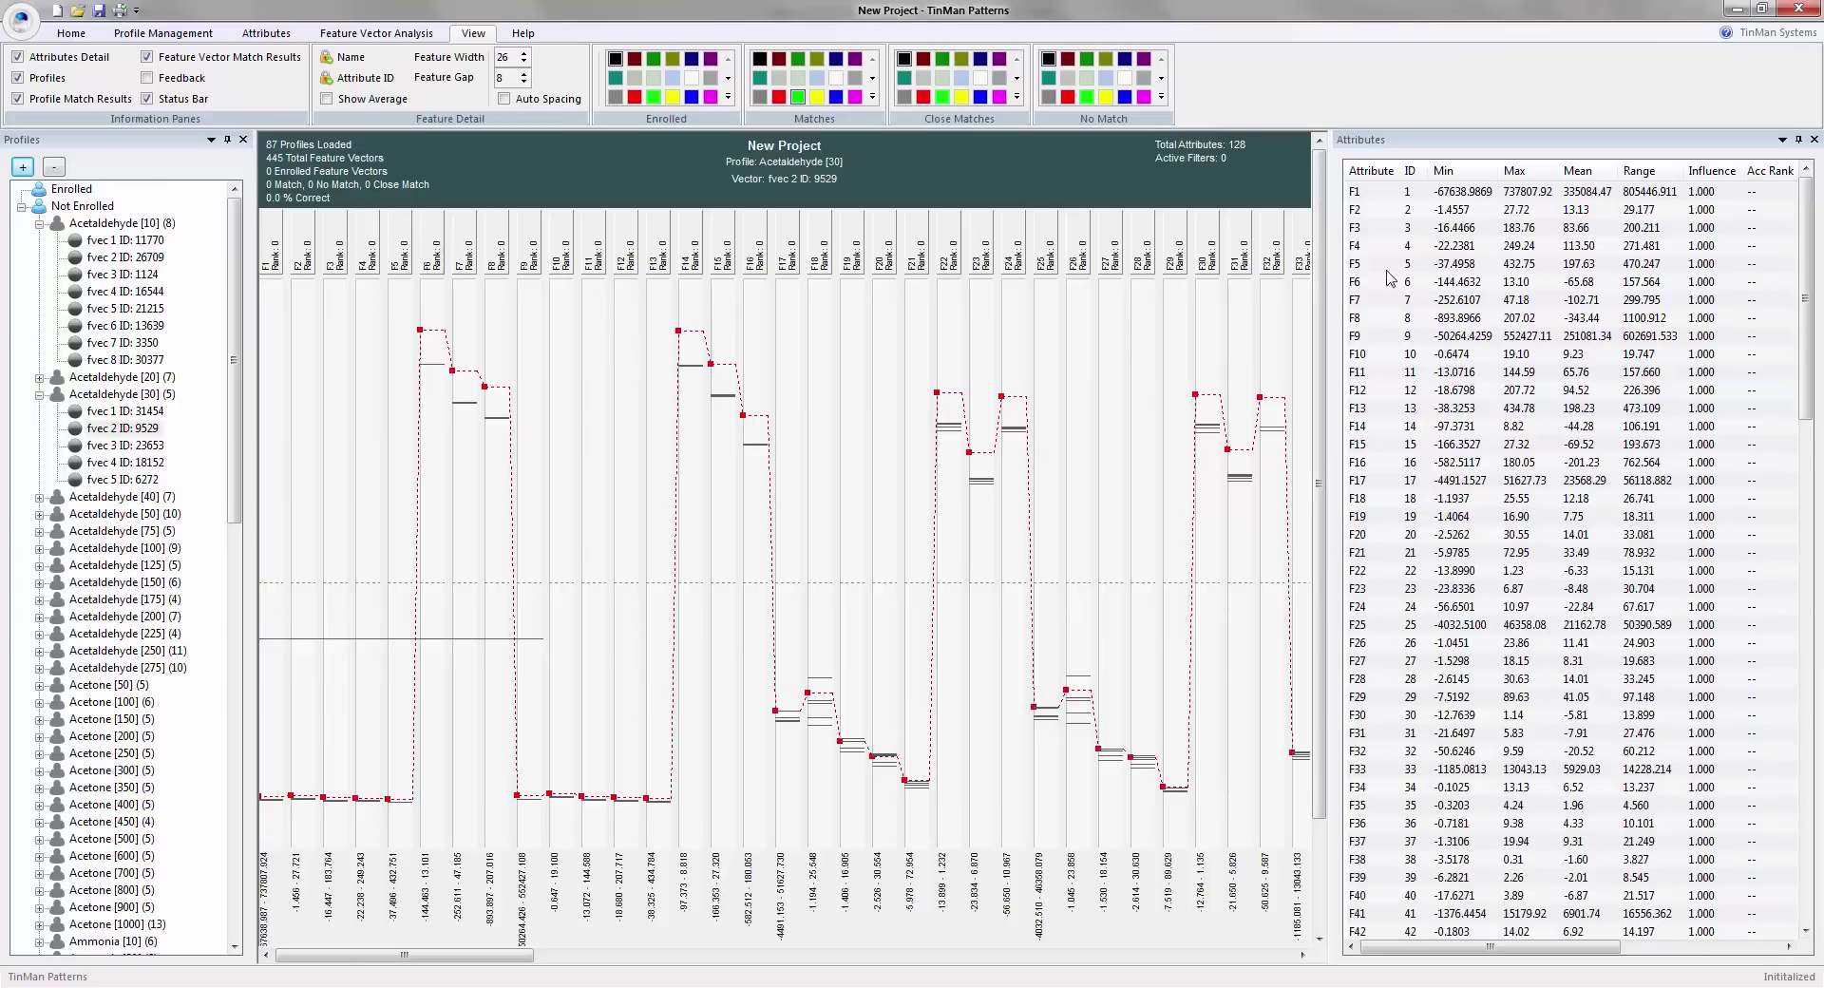
click(266, 33)
click(163, 34)
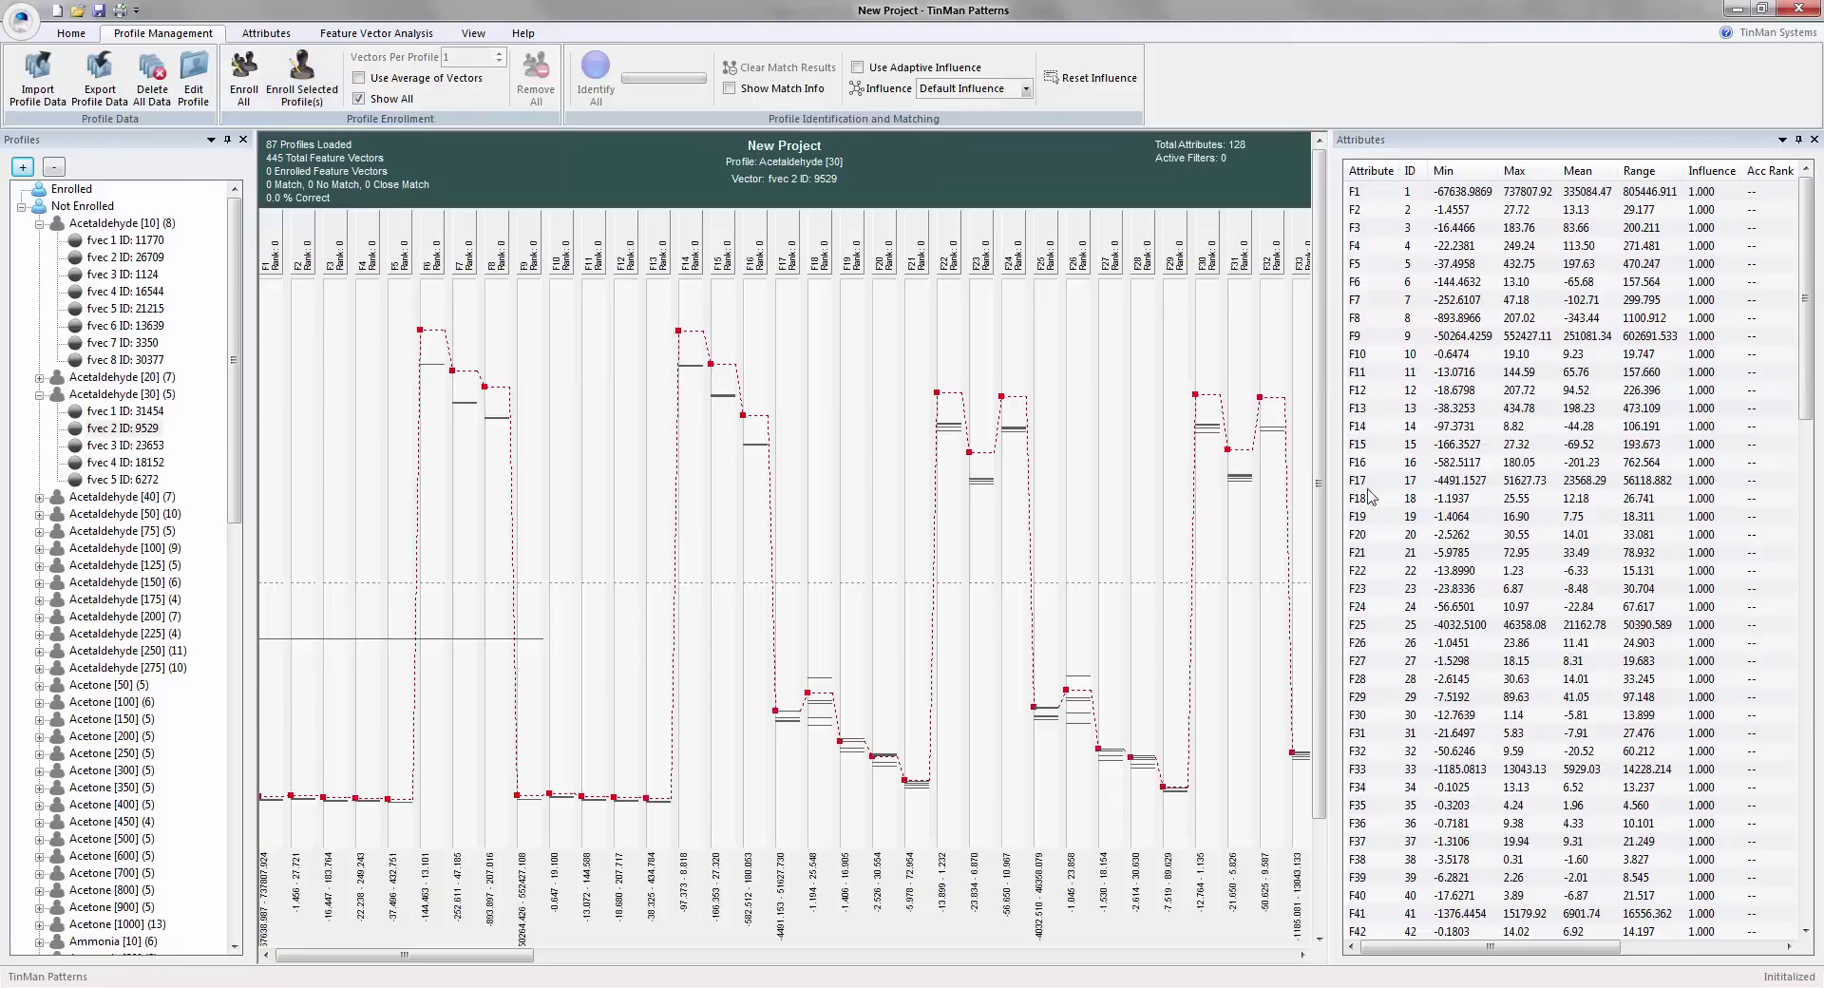
click(1372, 196)
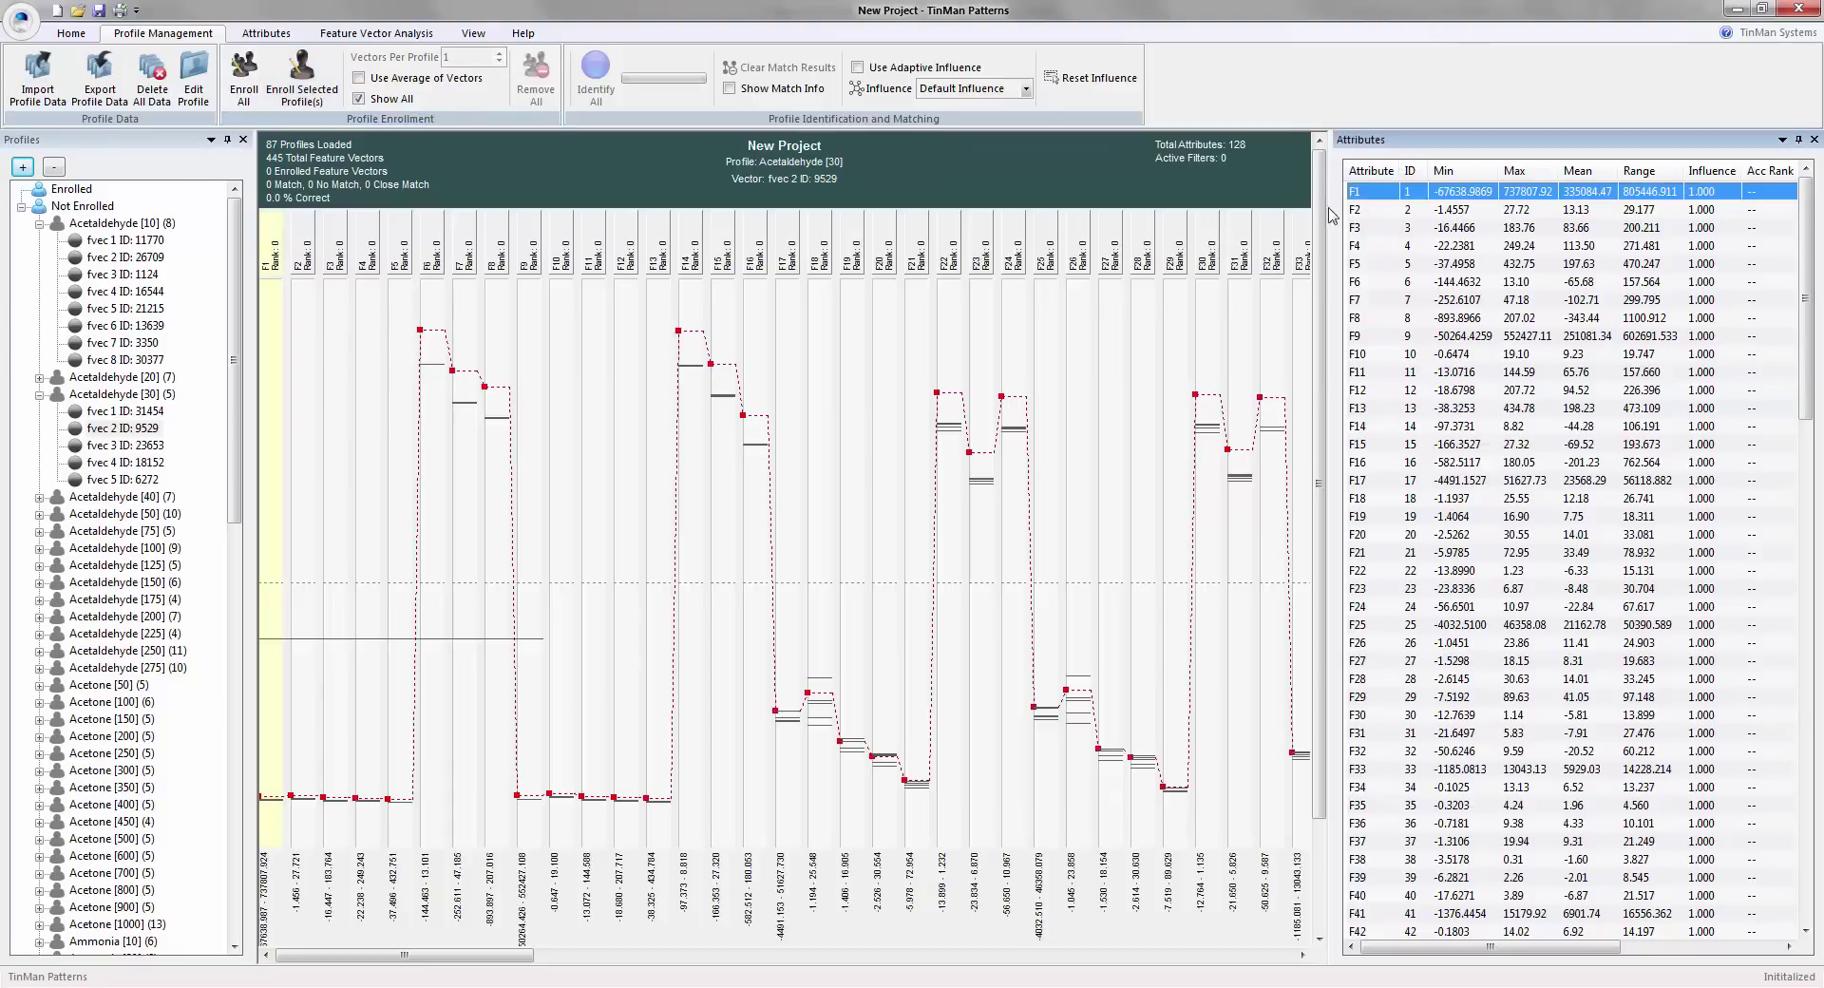
click(1383, 214)
click(1374, 235)
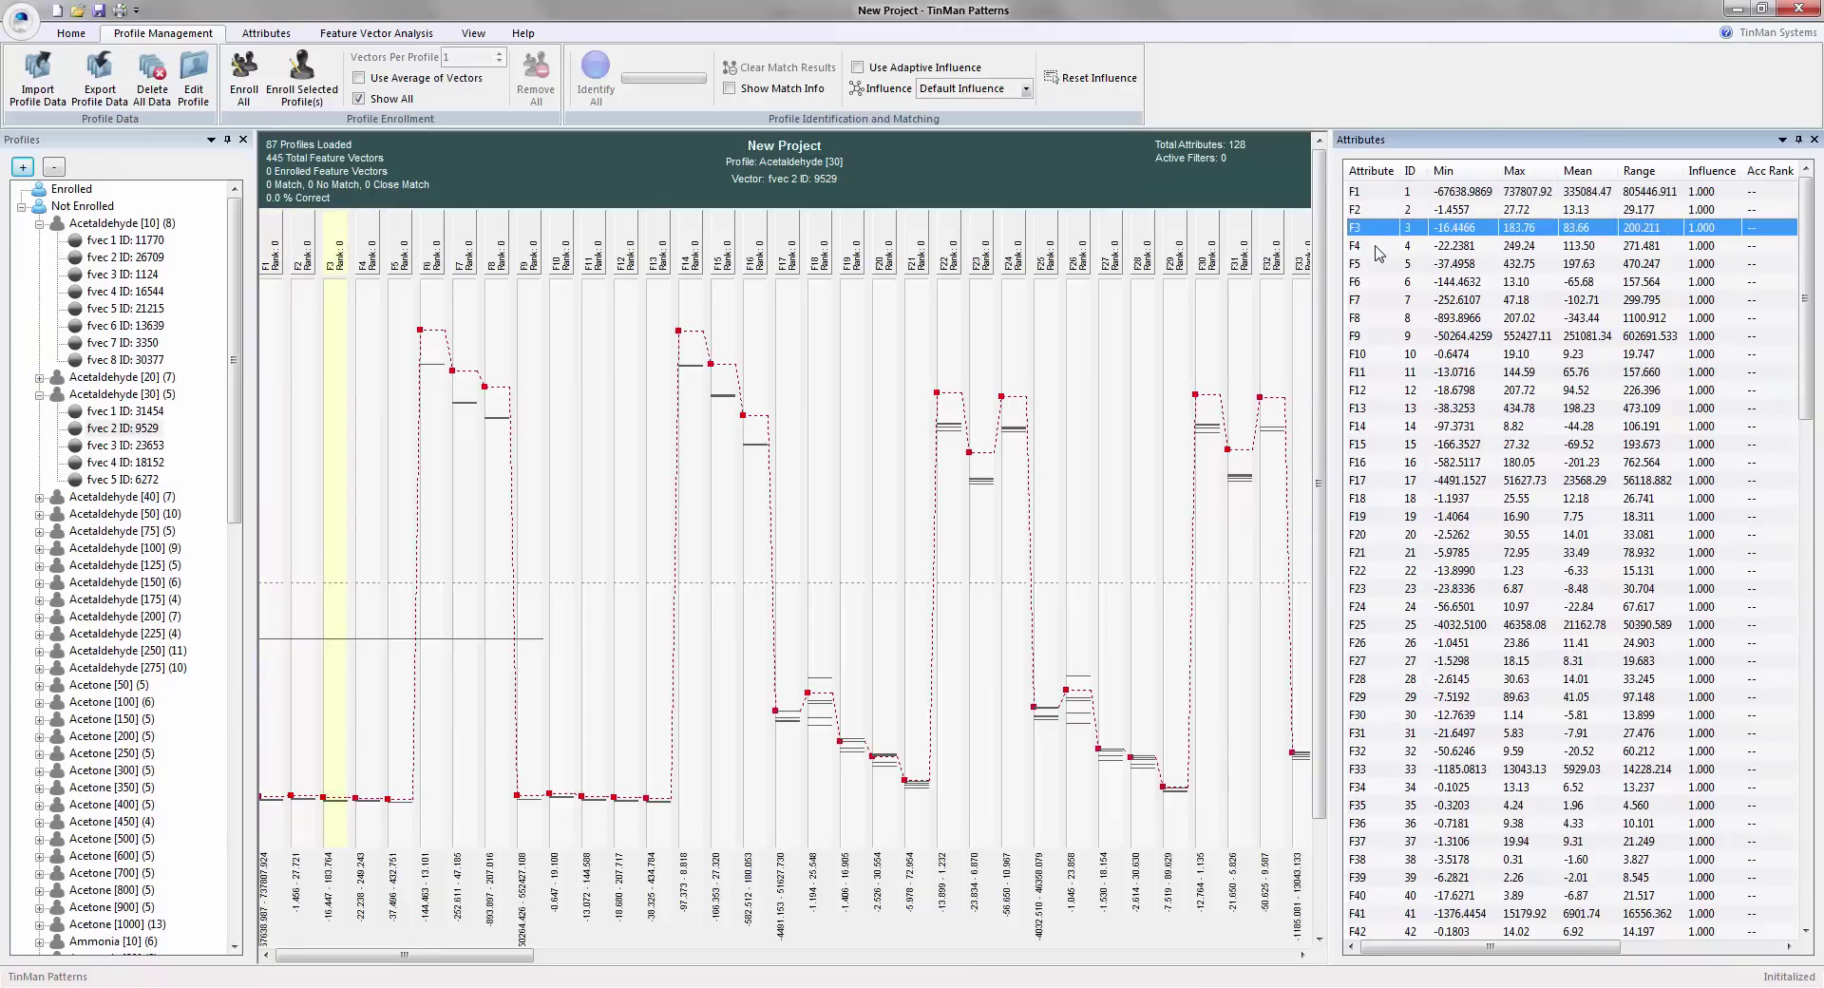
key(Down)
key(Down)
key(Down)
key(Down)
key(Down)
key(Down)
key(Down)
key(Down)
key(Down)
key(Down)
key(Down)
key(Down)
key(Down)
key(Down)
key(Down)
key(Down)
key(Down)
key(Down)
key(Down)
key(Down)
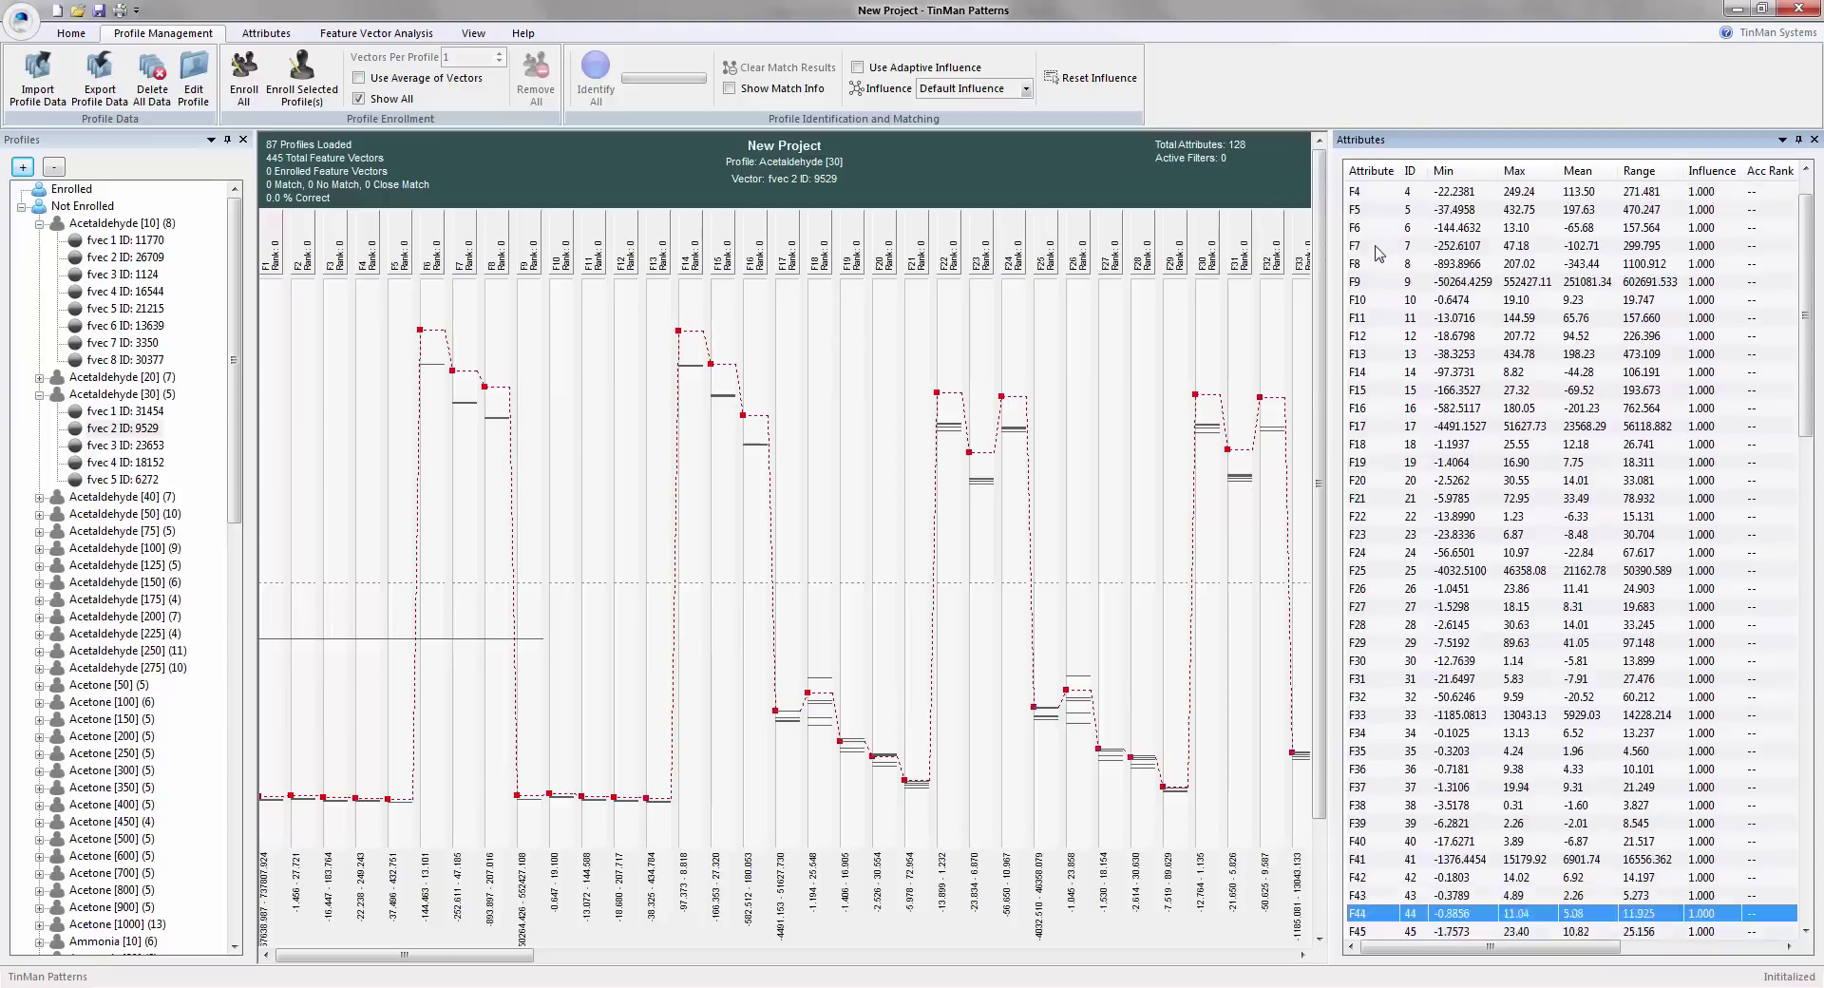
key(Down)
key(Down)
key(Down)
key(Down)
key(Down)
key(Down)
key(Down)
key(Down)
key(Down)
key(Down)
key(Down)
key(Down)
key(Down)
key(Down)
key(Down)
key(Down)
key(Down)
key(Down)
key(Down)
key(Down)
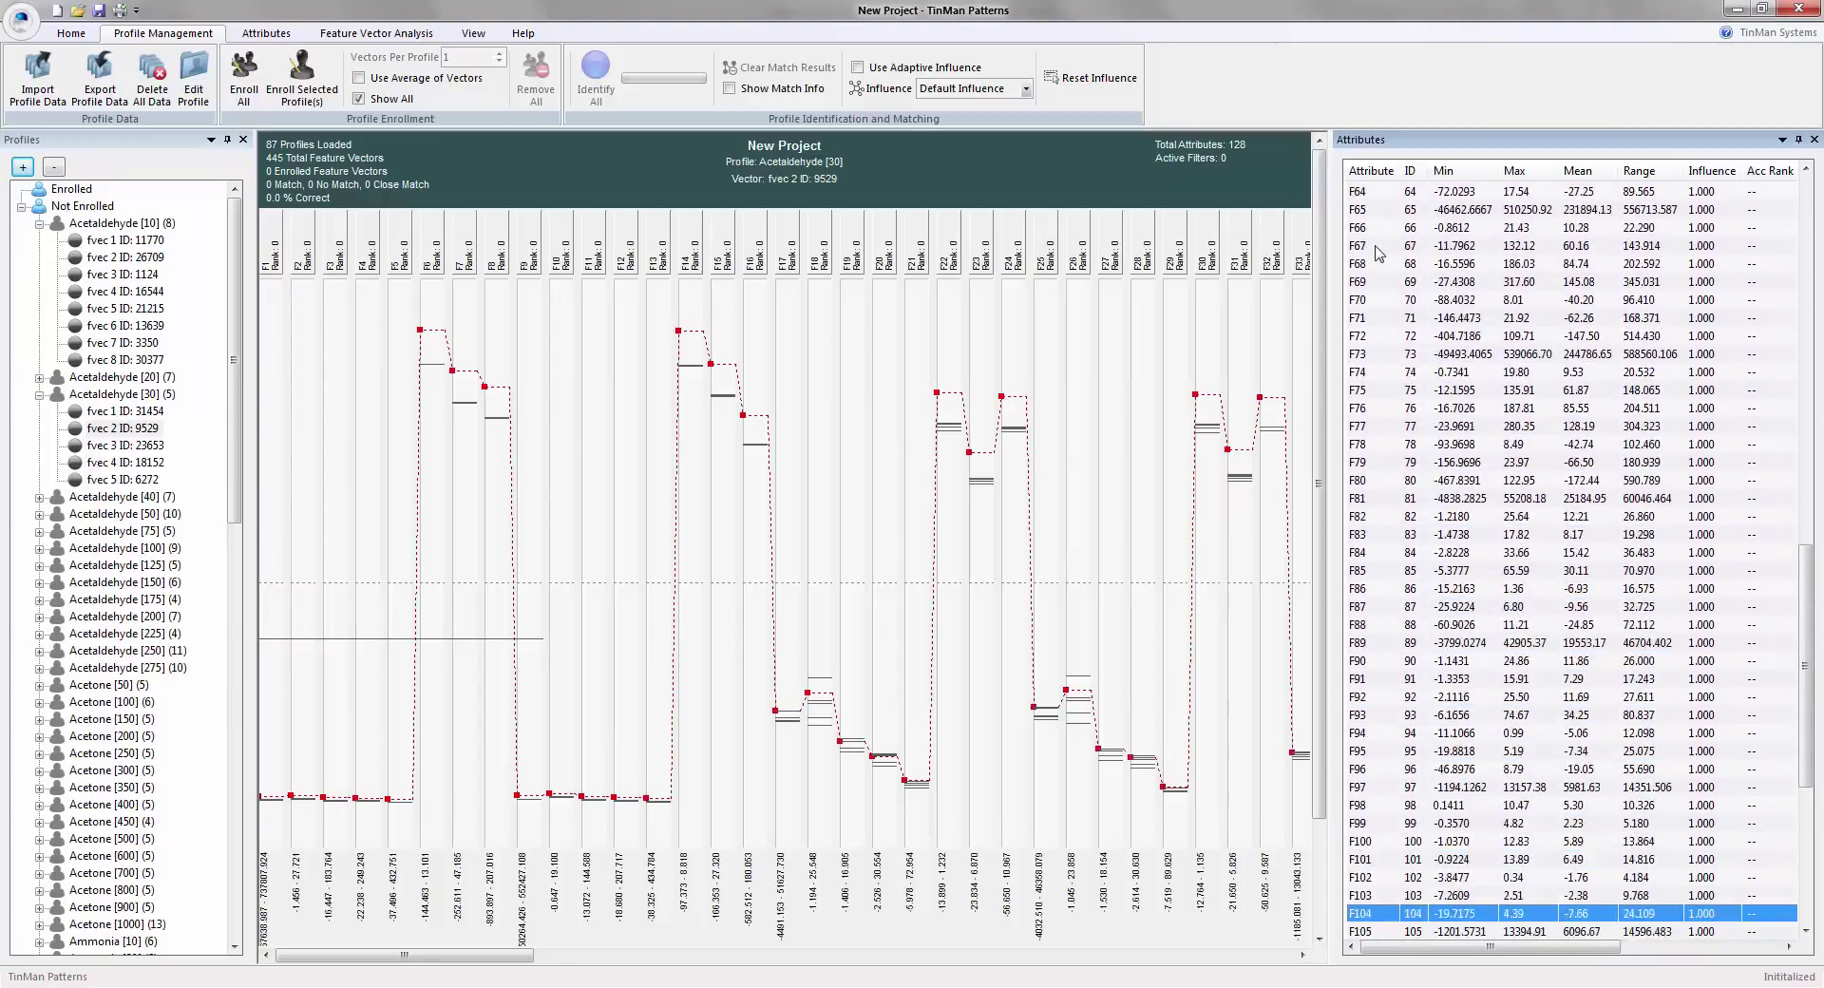
key(Down)
key(Down)
key(Down)
key(Down)
key(Down)
key(Down)
key(Down)
key(Down)
key(Down)
key(Up)
key(Up)
key(Up)
key(Up)
key(Up)
key(Up)
key(Up)
key(Up)
key(Up)
key(Up)
key(Up)
key(Up)
key(Up)
key(Up)
key(Up)
key(Up)
key(Up)
key(Up)
key(Up)
key(Up)
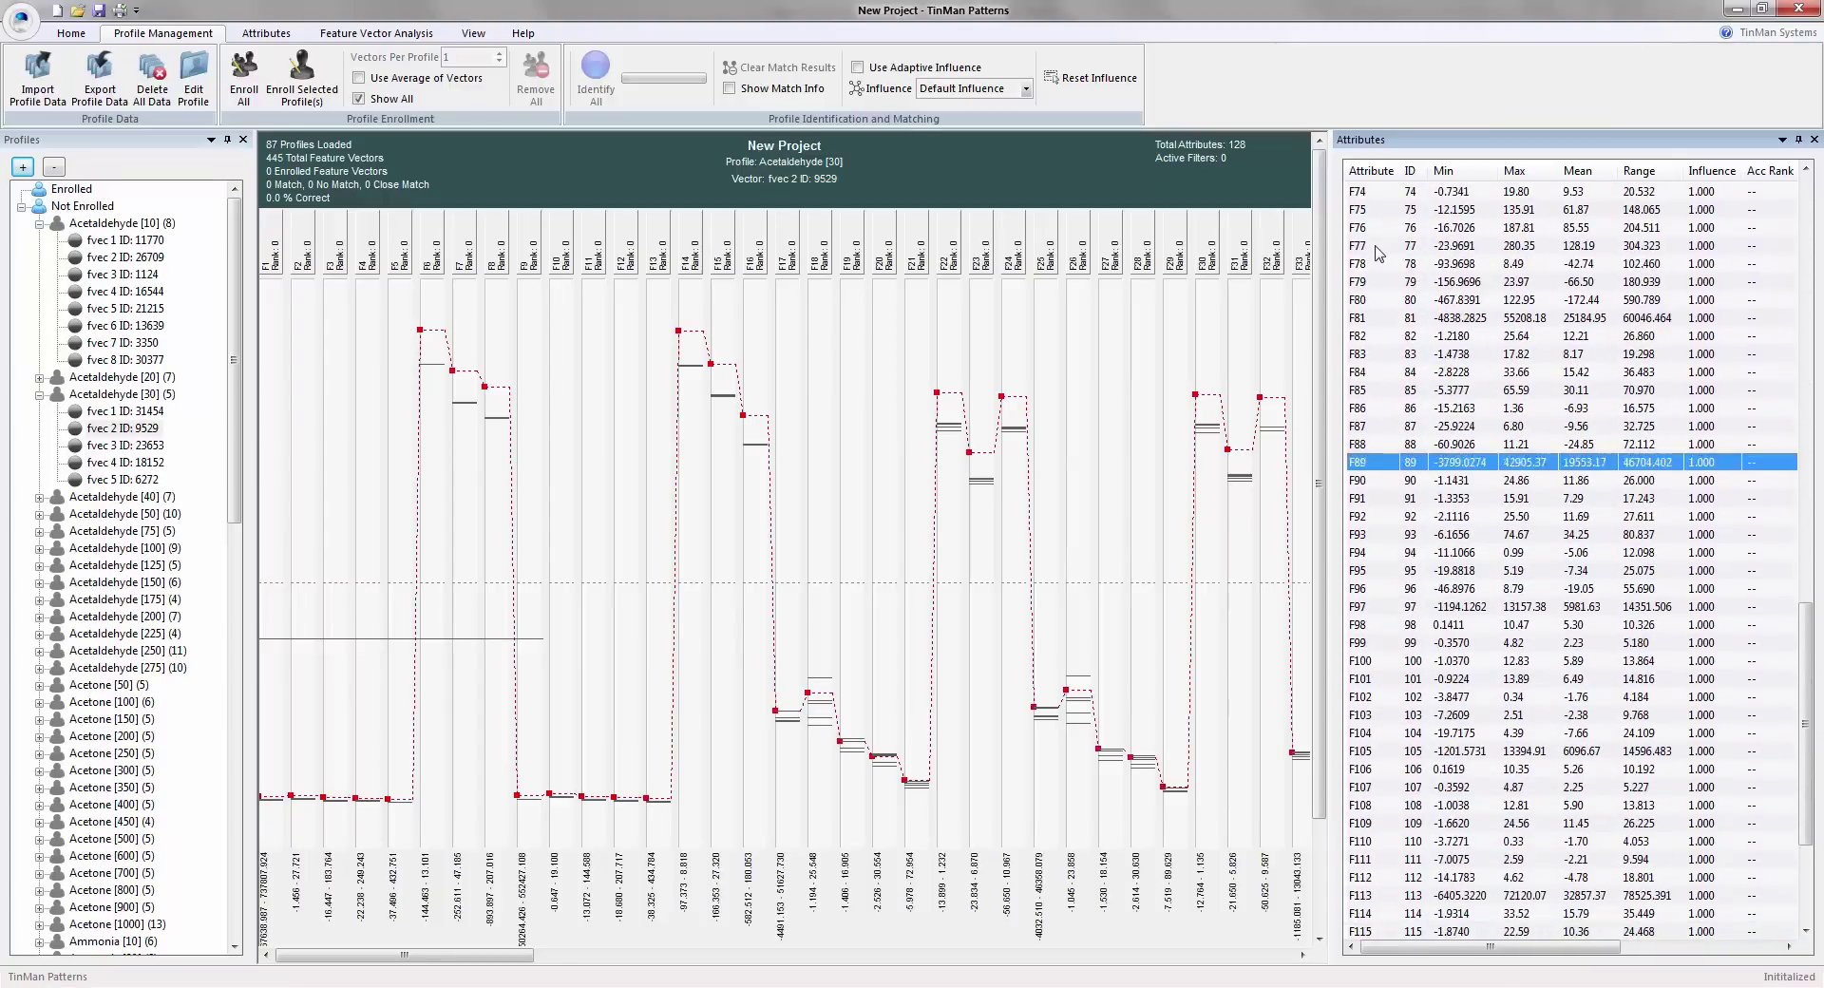
key(Up)
key(Up)
key(Up)
key(Up)
key(Up)
key(Up)
key(Up)
key(Up)
key(Up)
key(Up)
key(Up)
key(Up)
key(Up)
key(Up)
key(Up)
key(Up)
key(Up)
key(Up)
key(Up)
key(Up)
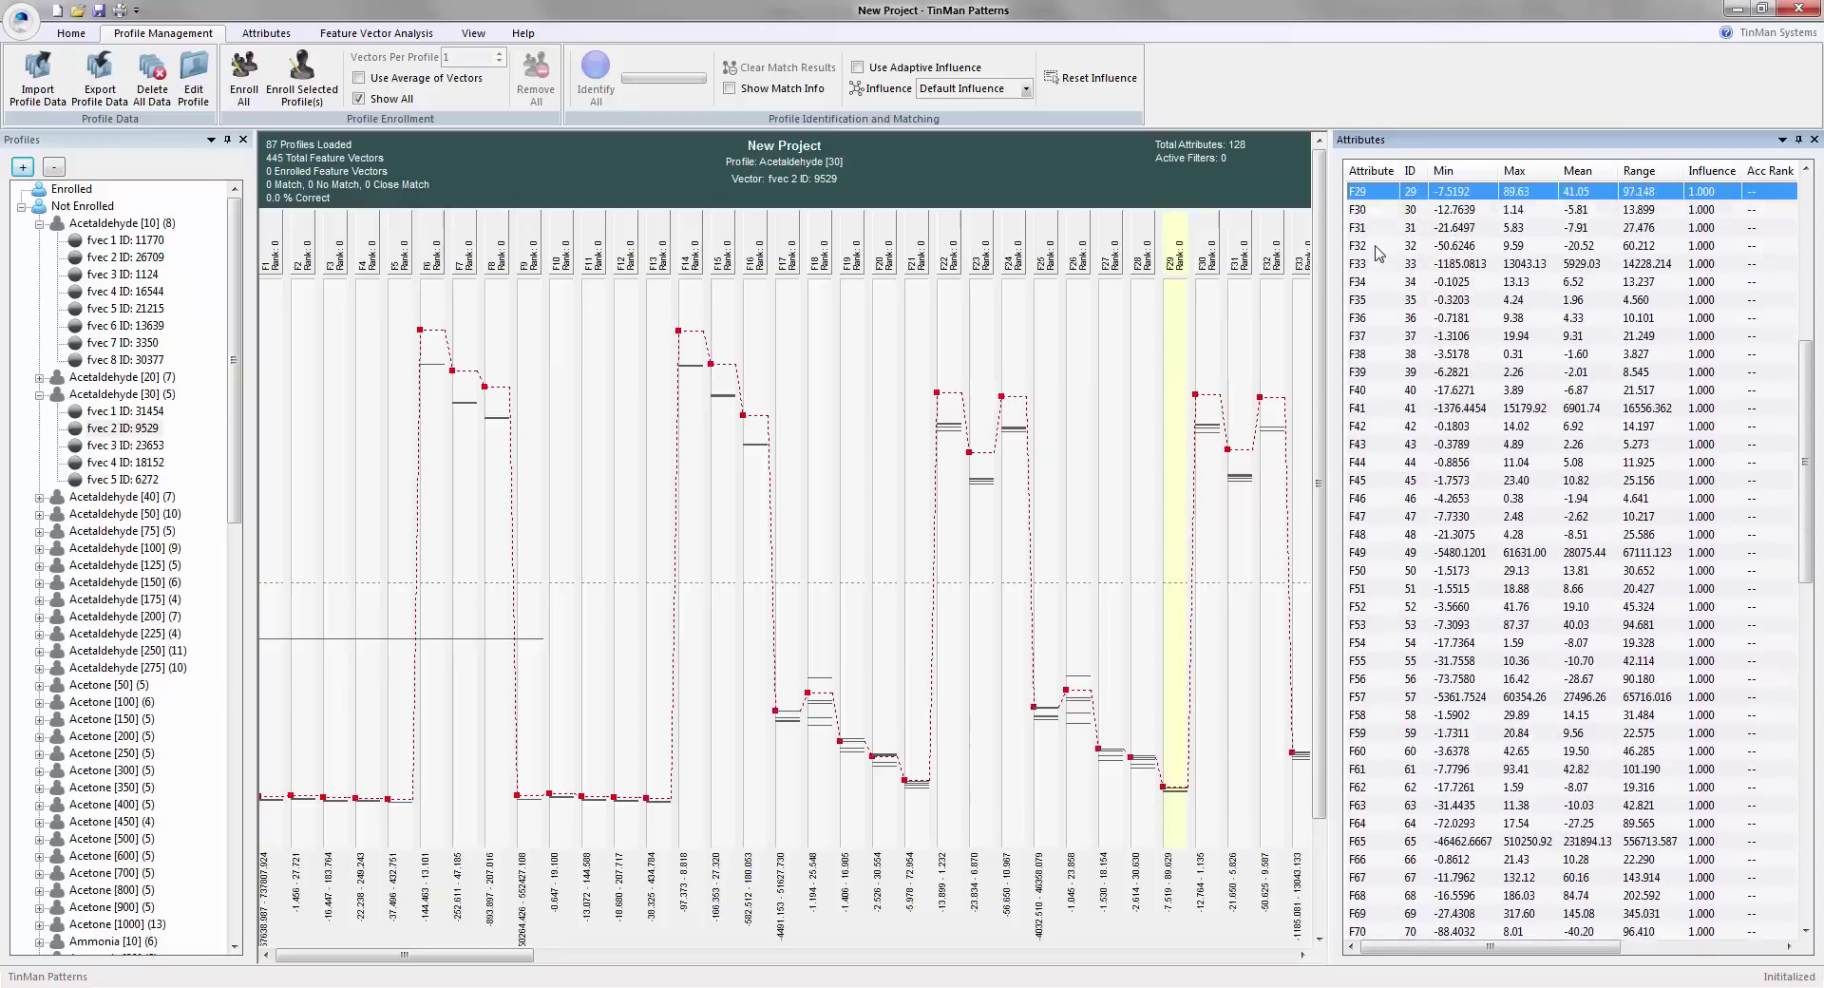
key(Up)
key(Up)
key(Up)
key(Up)
key(Up)
key(Up)
key(Up)
key(Up)
key(Up)
key(Up)
key(Up)
key(Up)
key(Up)
key(Up)
key(Up)
key(Up)
key(Up)
key(Up)
key(Up)
key(Up)
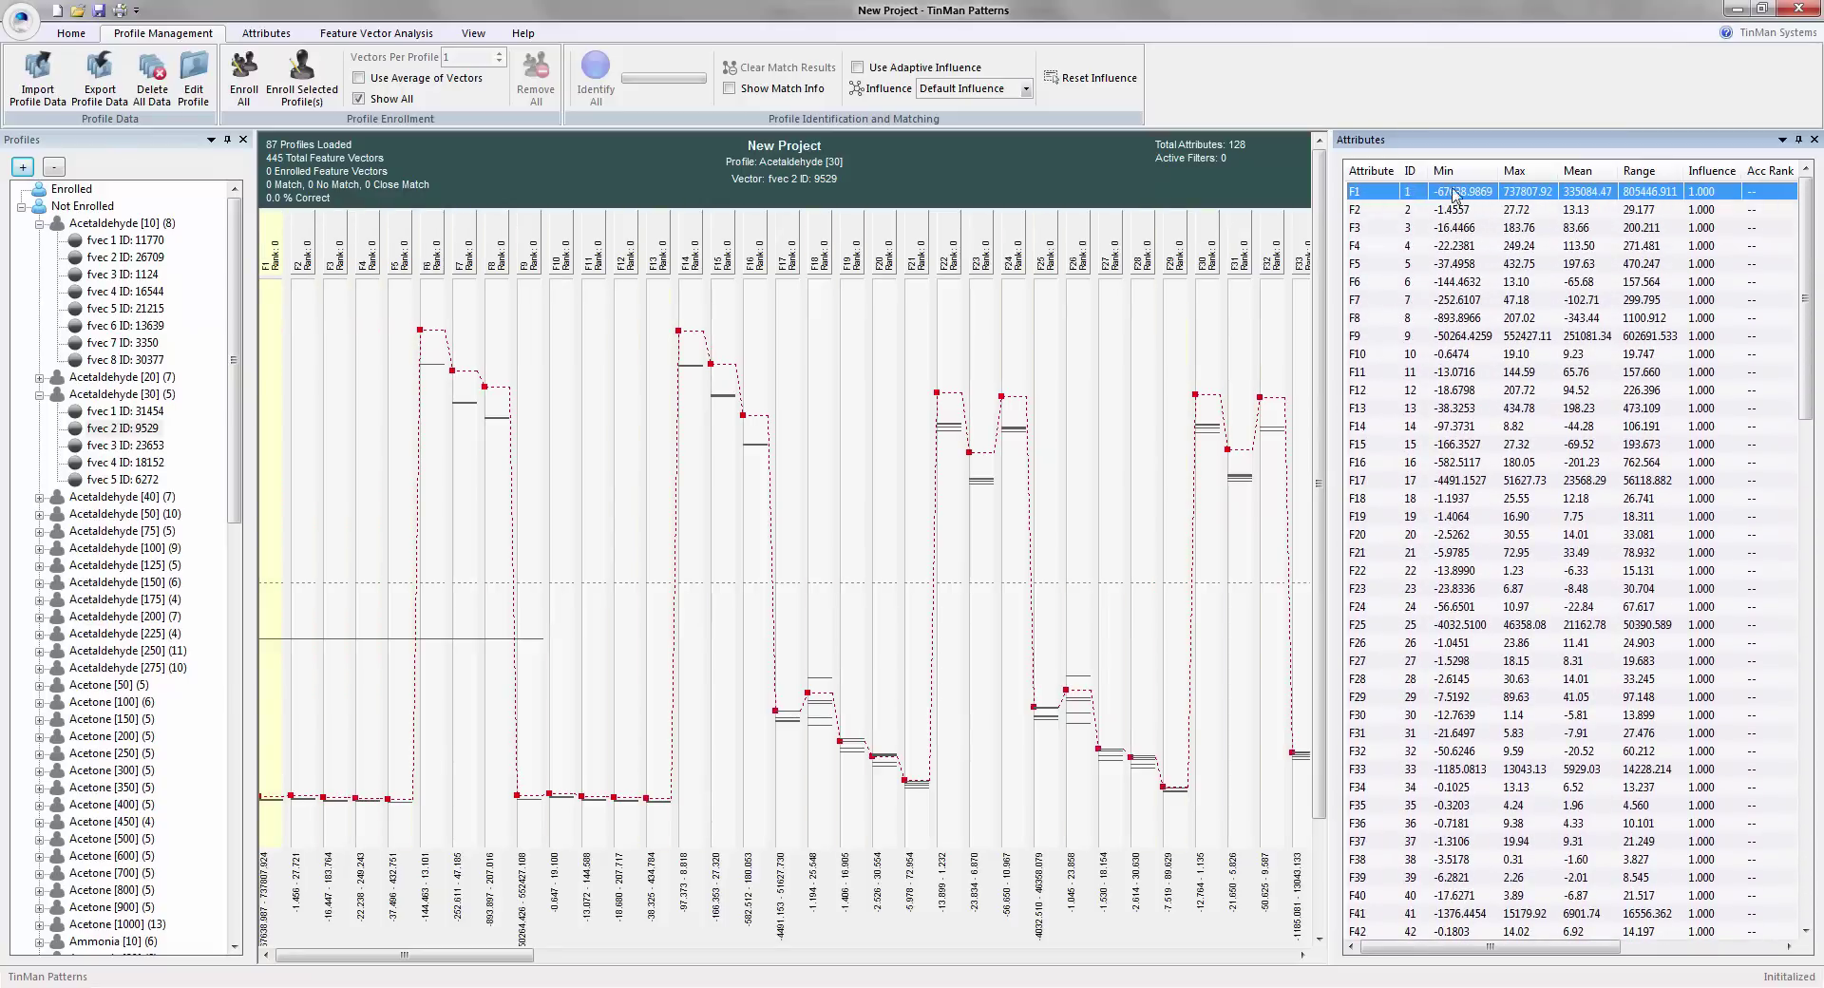
drag(478, 967, 911, 967)
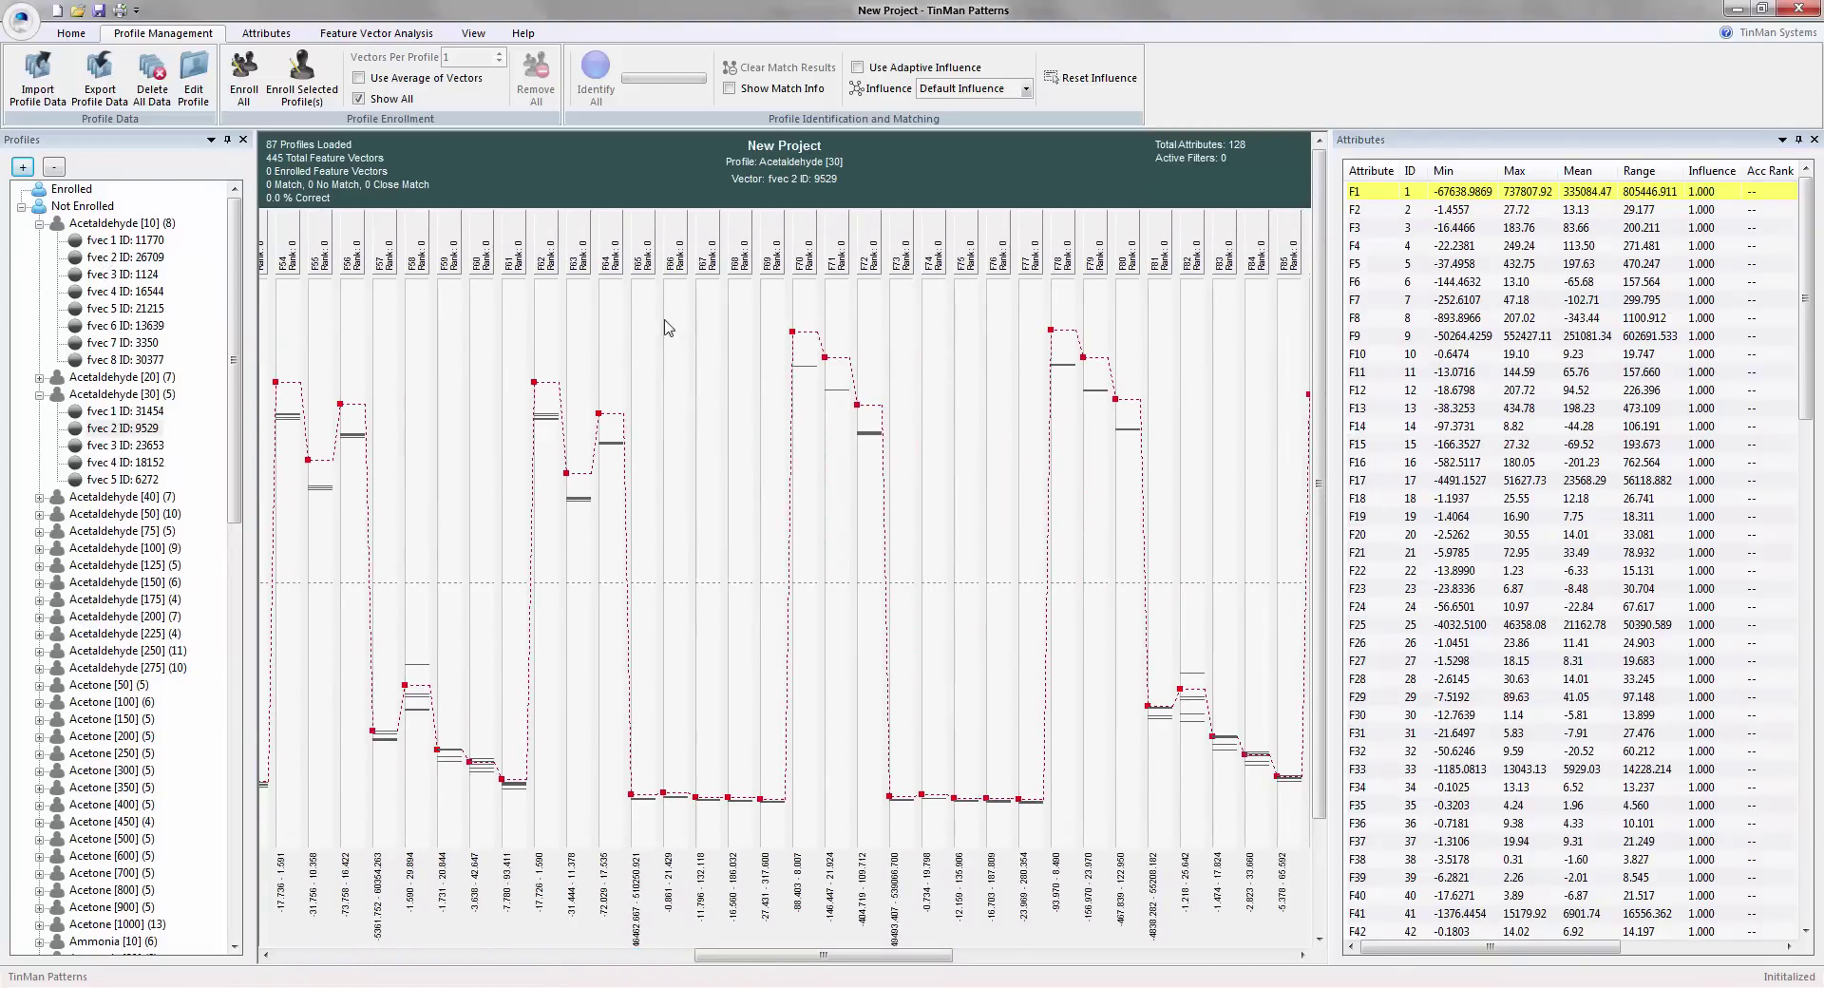
- Plot Acetaldehyde [10] fvec 1 and step through the [30], [75] and [200] vectors, expanding [200]
click(149, 243)
key(Down)
key(Down)
key(Down)
key(Down)
key(Down)
key(Down)
key(Down)
key(Down)
key(Down)
key(Down)
key(Down)
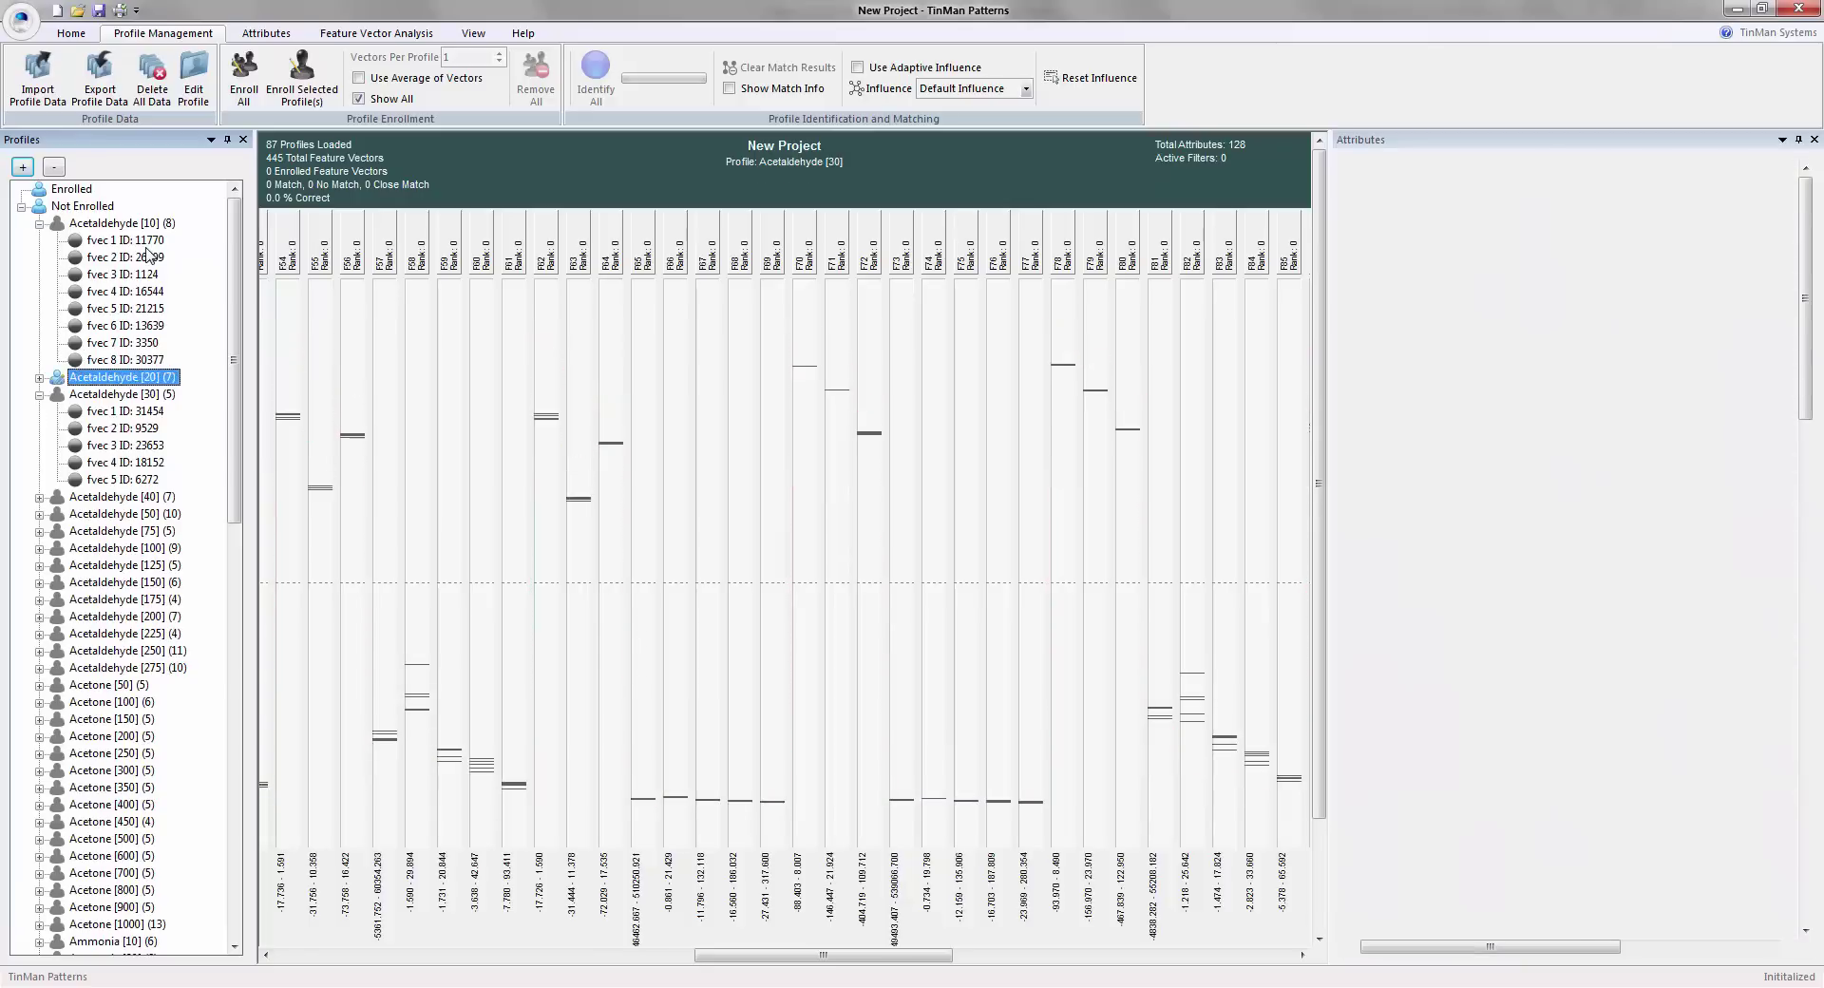
key(Down)
key(Down)
key(Down)
key(Down)
key(Down)
key(Down)
key(Down)
key(Down)
key(Down)
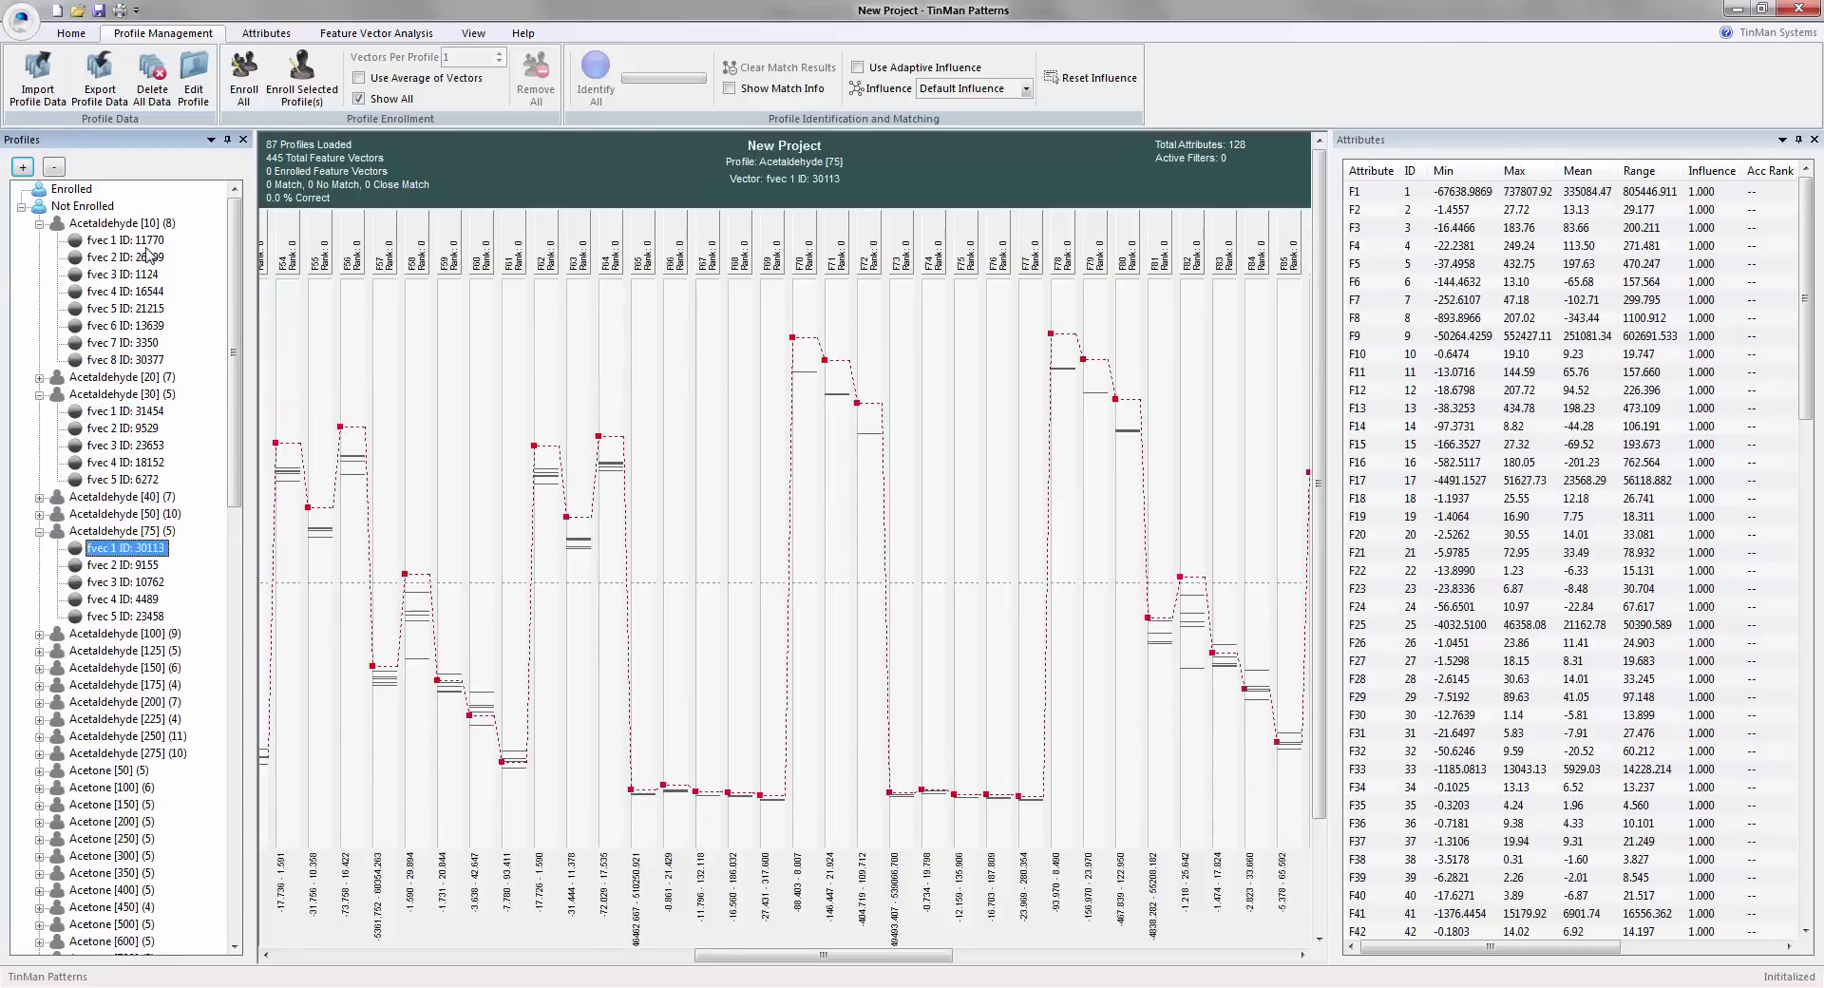
key(Down)
key(Down)
key(Down)
key(Down)
key(Down)
key(Down)
key(Down)
key(Right)
key(Down)
key(Down)
key(Down)
key(Down)
key(Down)
key(Down)
key(Up)
key(Up)
key(Up)
key(Up)
key(Up)
key(Up)
key(Up)
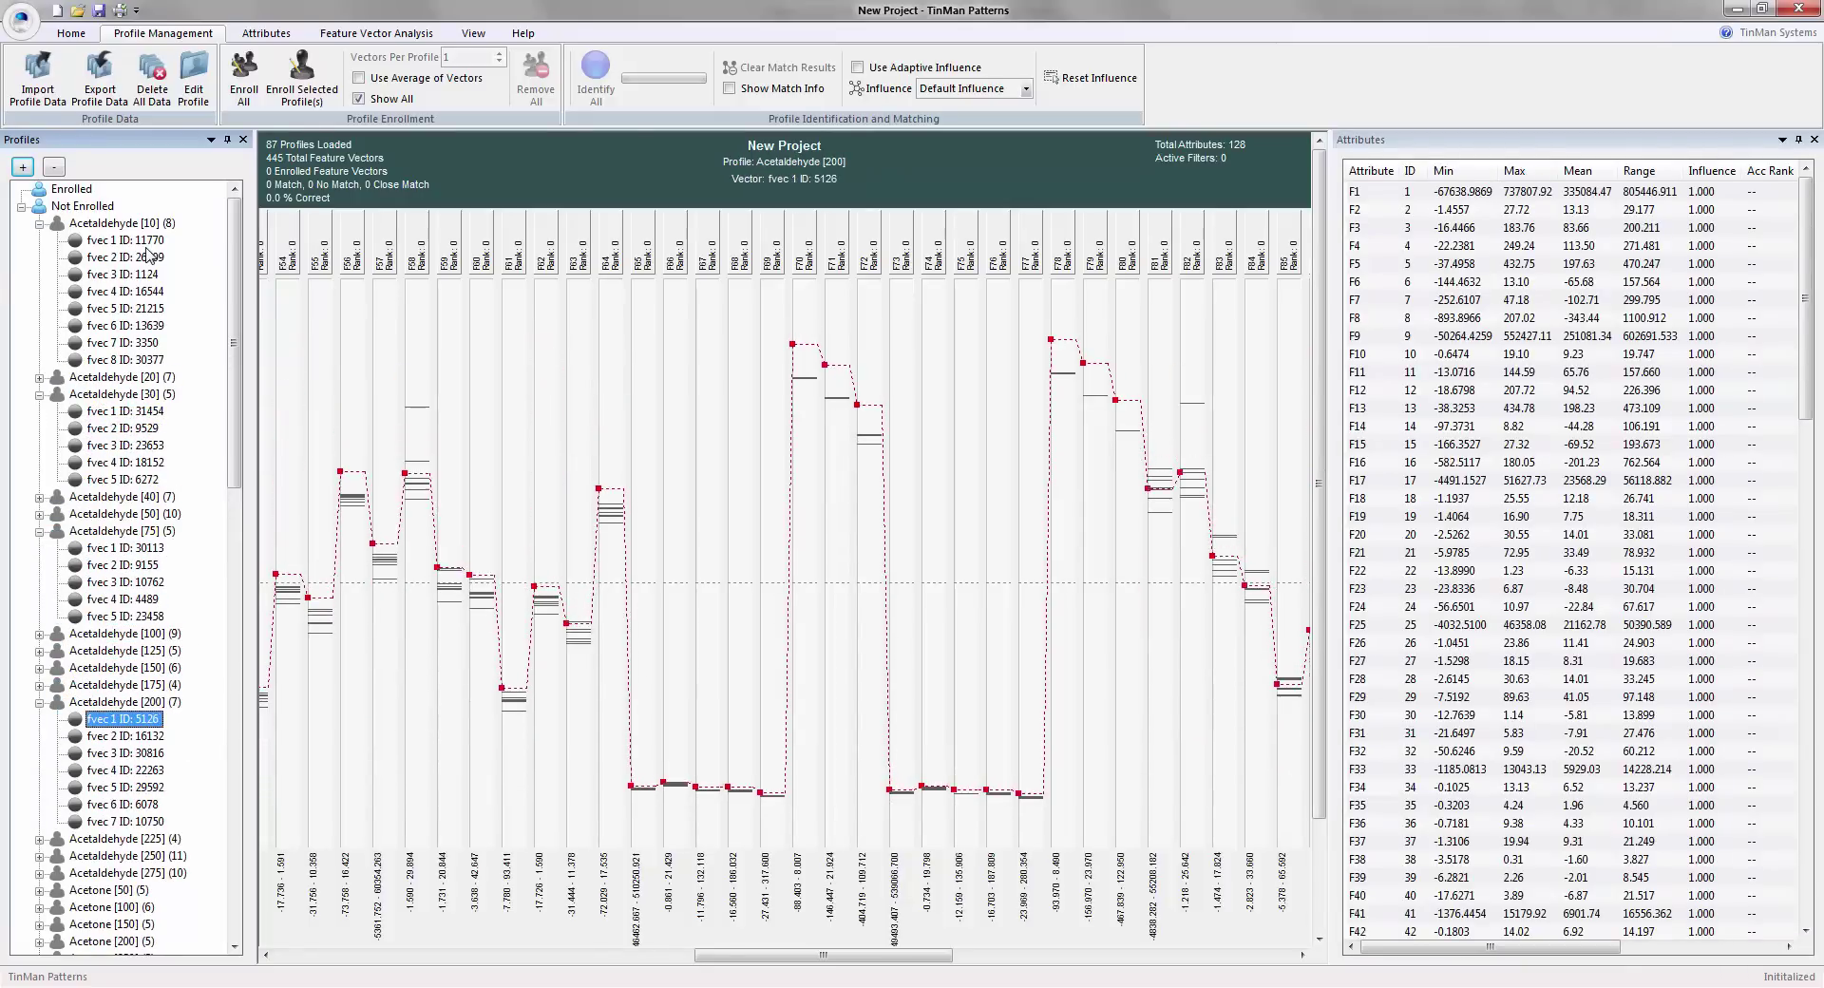
- Step down through the Acetone, Ammonia and Ethanol profiles to Ethanol [450], then scroll the tree up
key(Down)
key(Down)
key(Down)
key(Down)
key(Down)
key(Down)
key(Down)
key(Down)
key(Down)
key(Down)
key(Down)
key(Down)
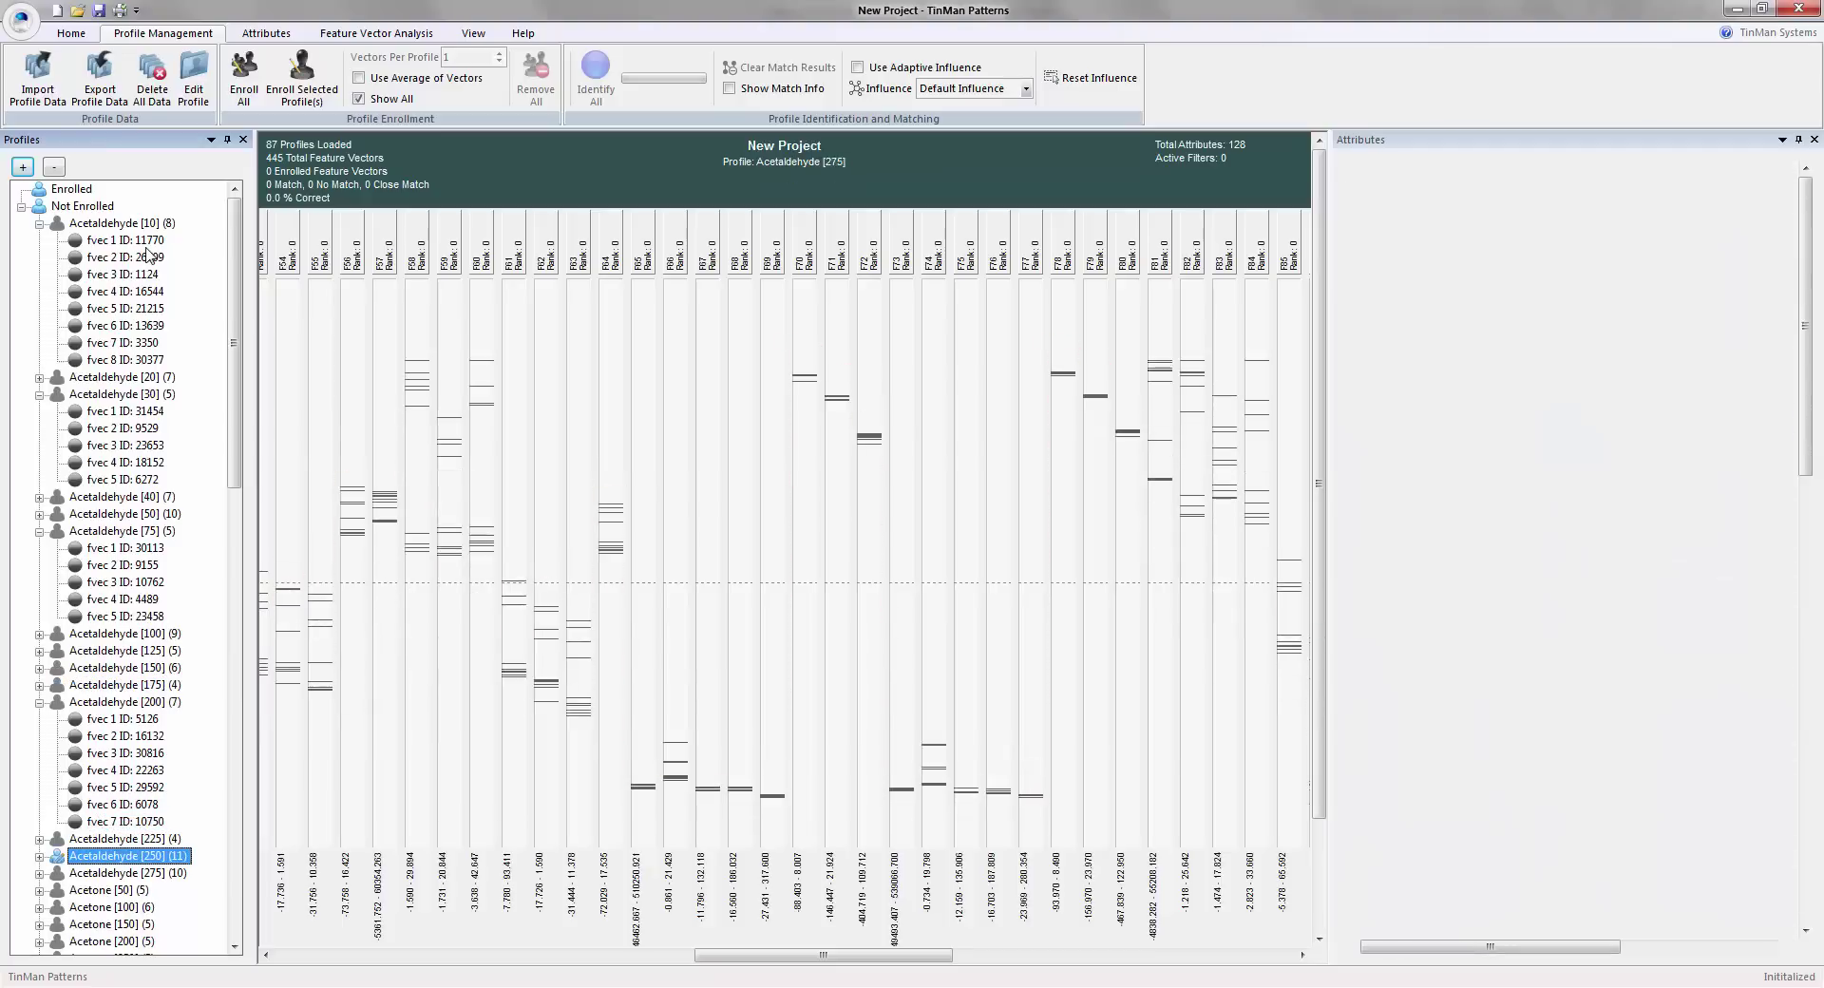
key(Down)
key(Down)
key(Down)
key(Down)
key(Down)
key(Down)
key(Down)
key(Down)
key(Down)
key(Down)
key(Down)
key(Down)
key(Down)
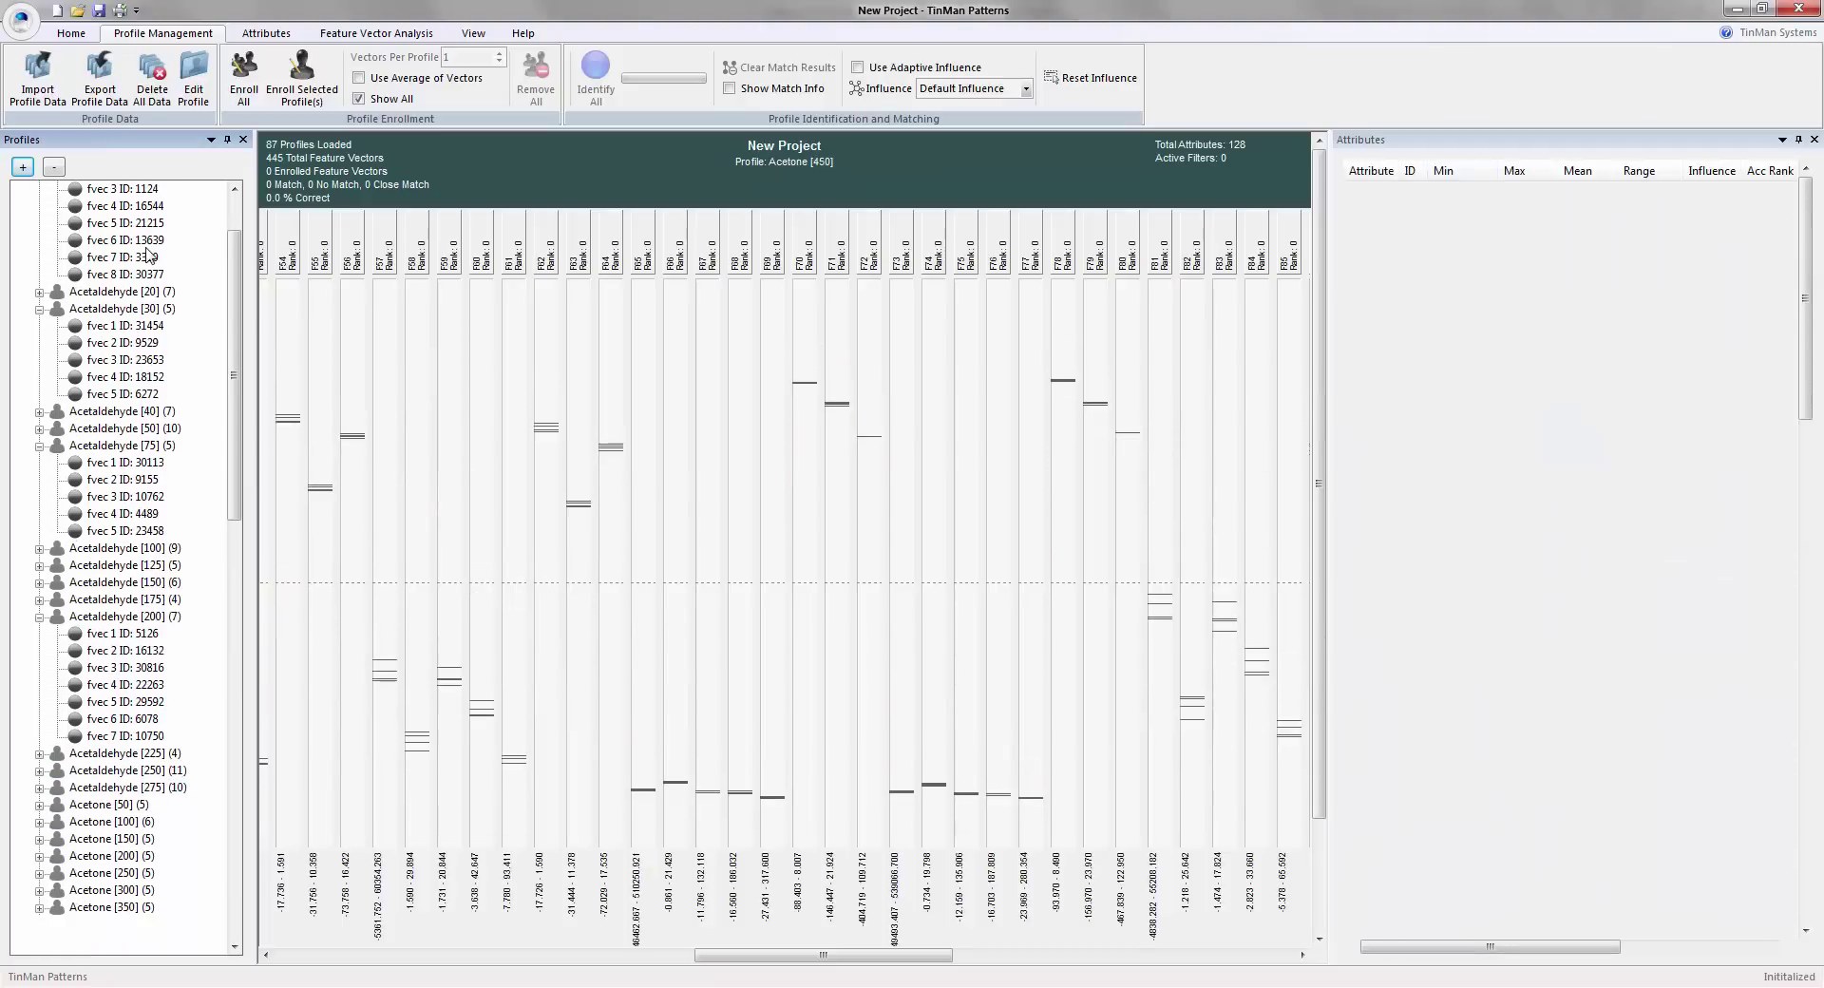
key(Down)
key(Down)
key(Down)
key(Down)
key(Down)
key(Down)
key(Down)
key(Down)
key(Down)
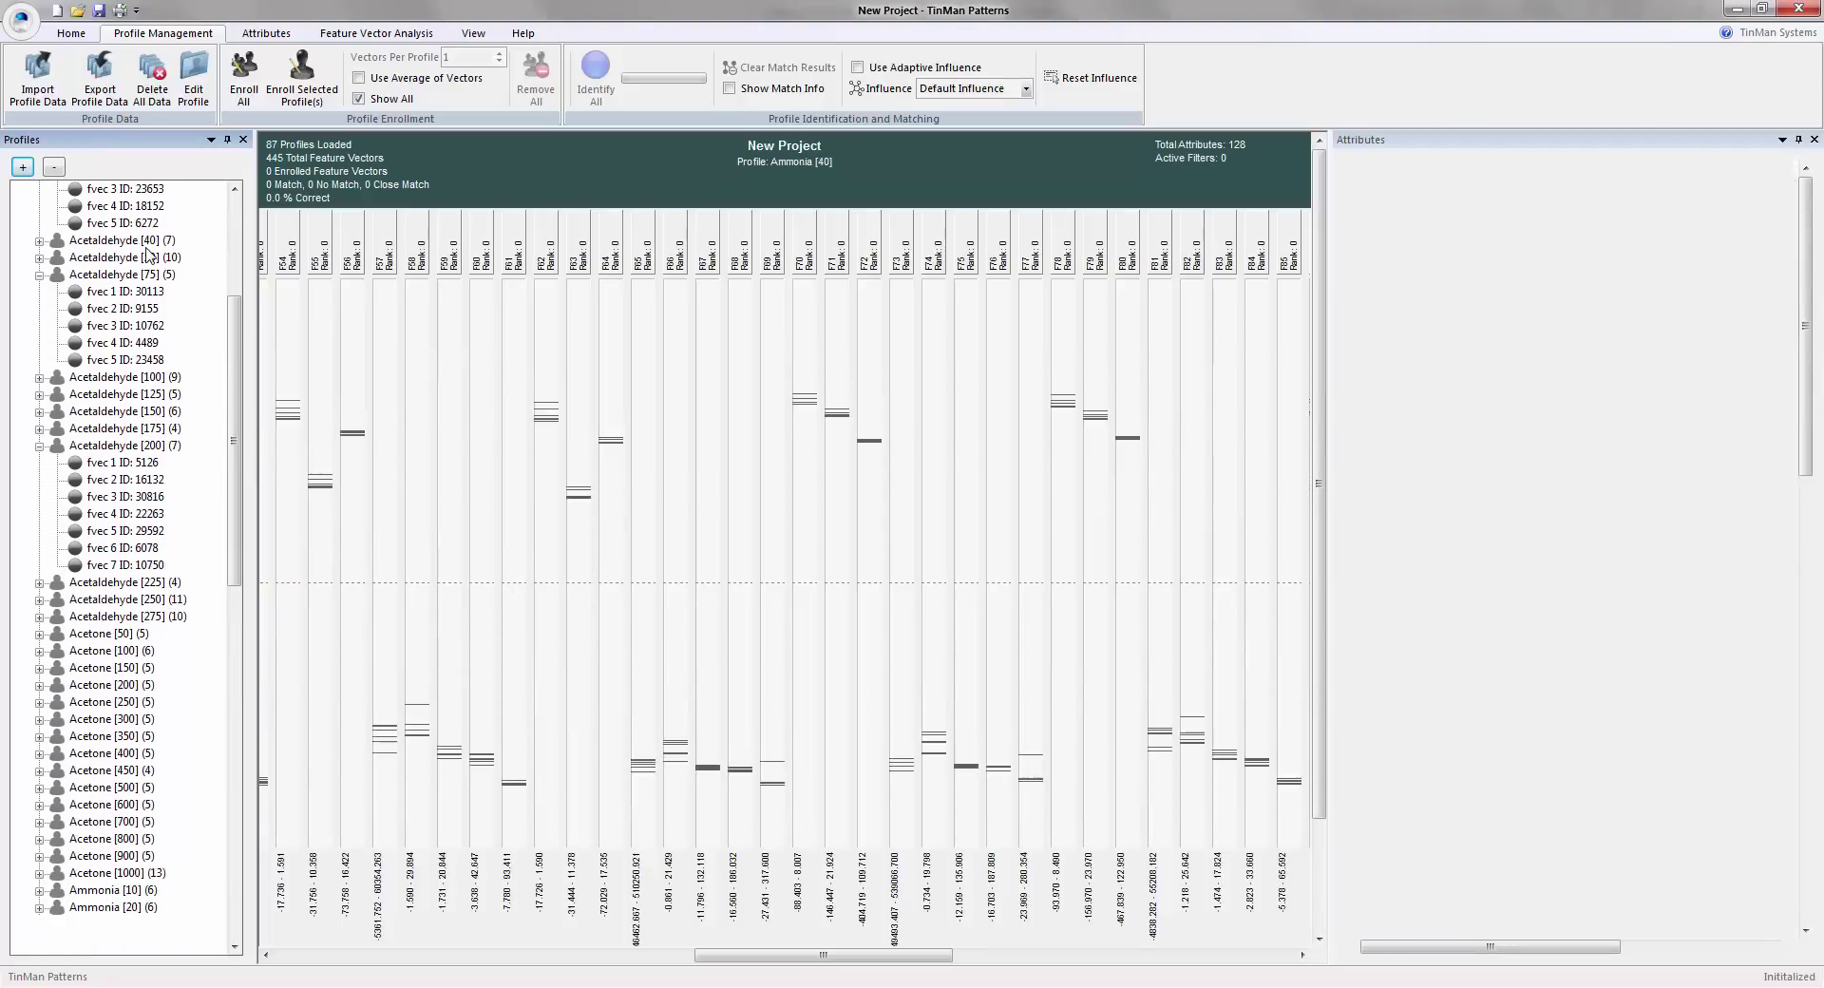
key(Down)
key(Down)
key(Down)
key(Down)
key(Down)
key(Down)
key(Down)
key(Down)
key(Down)
key(Down)
key(Down)
key(Down)
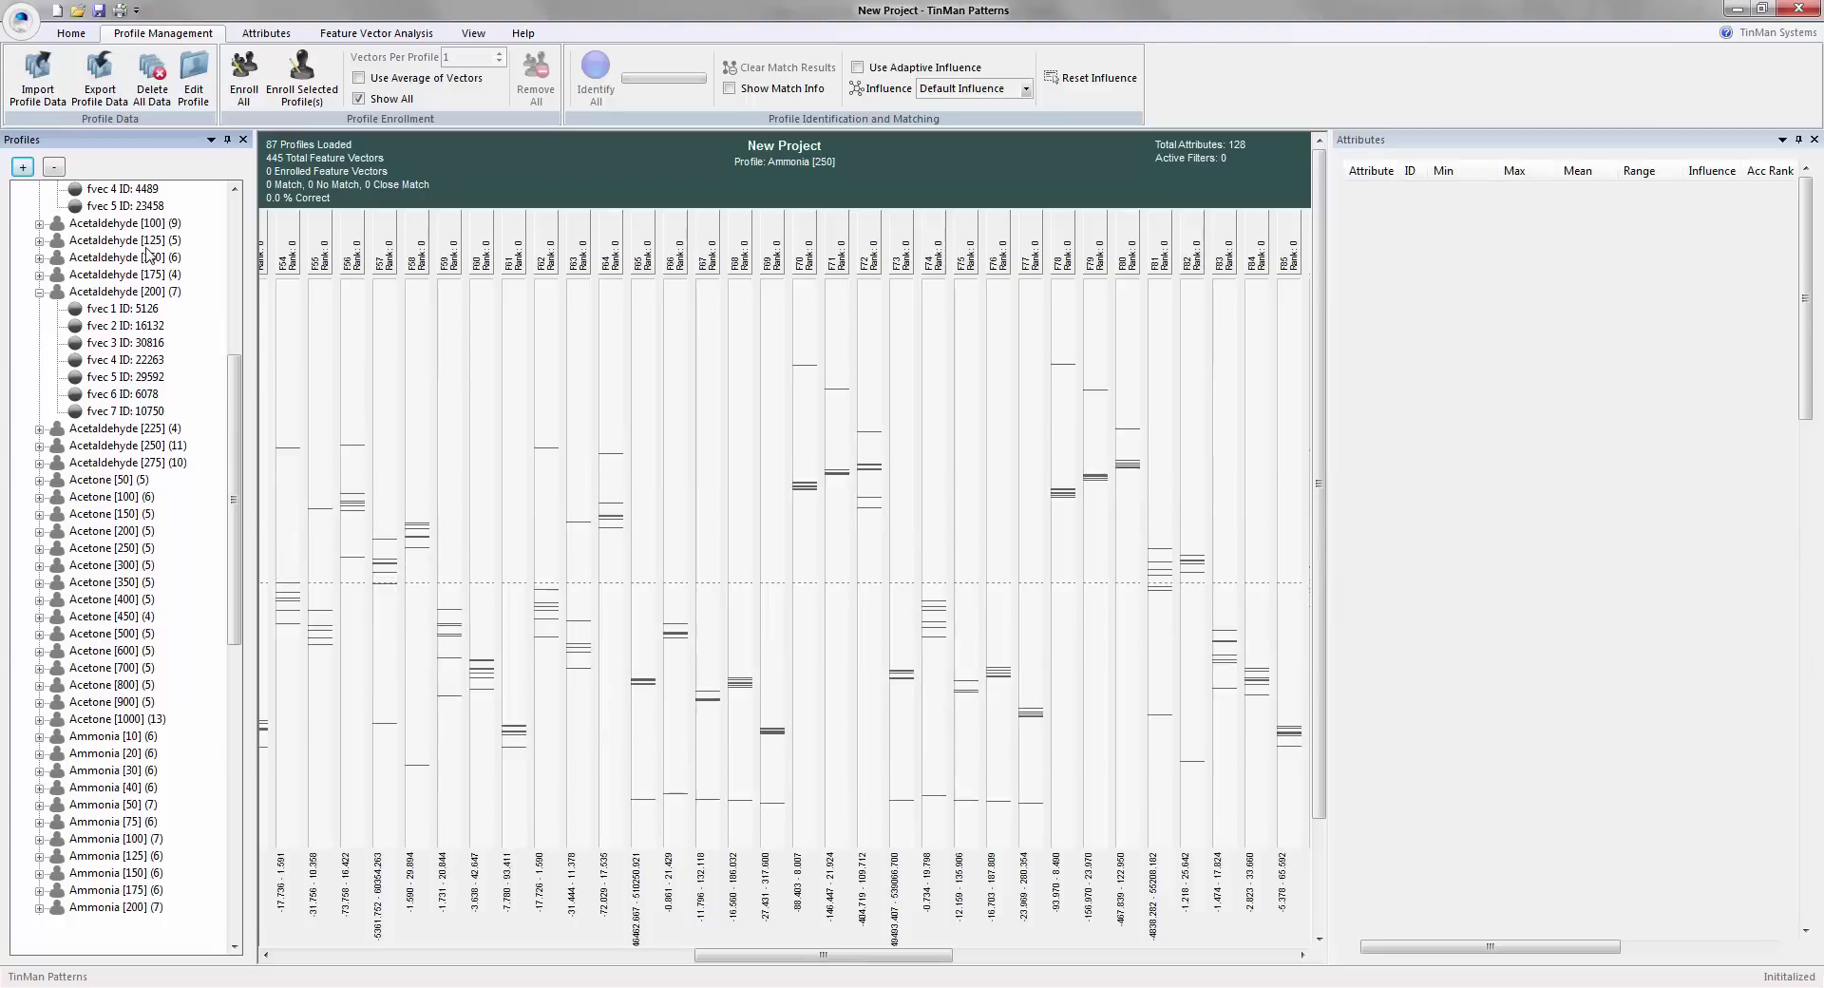
key(Down)
key(Down)
key(Down)
key(Down)
key(Down)
key(Down)
key(Down)
key(Down)
key(Down)
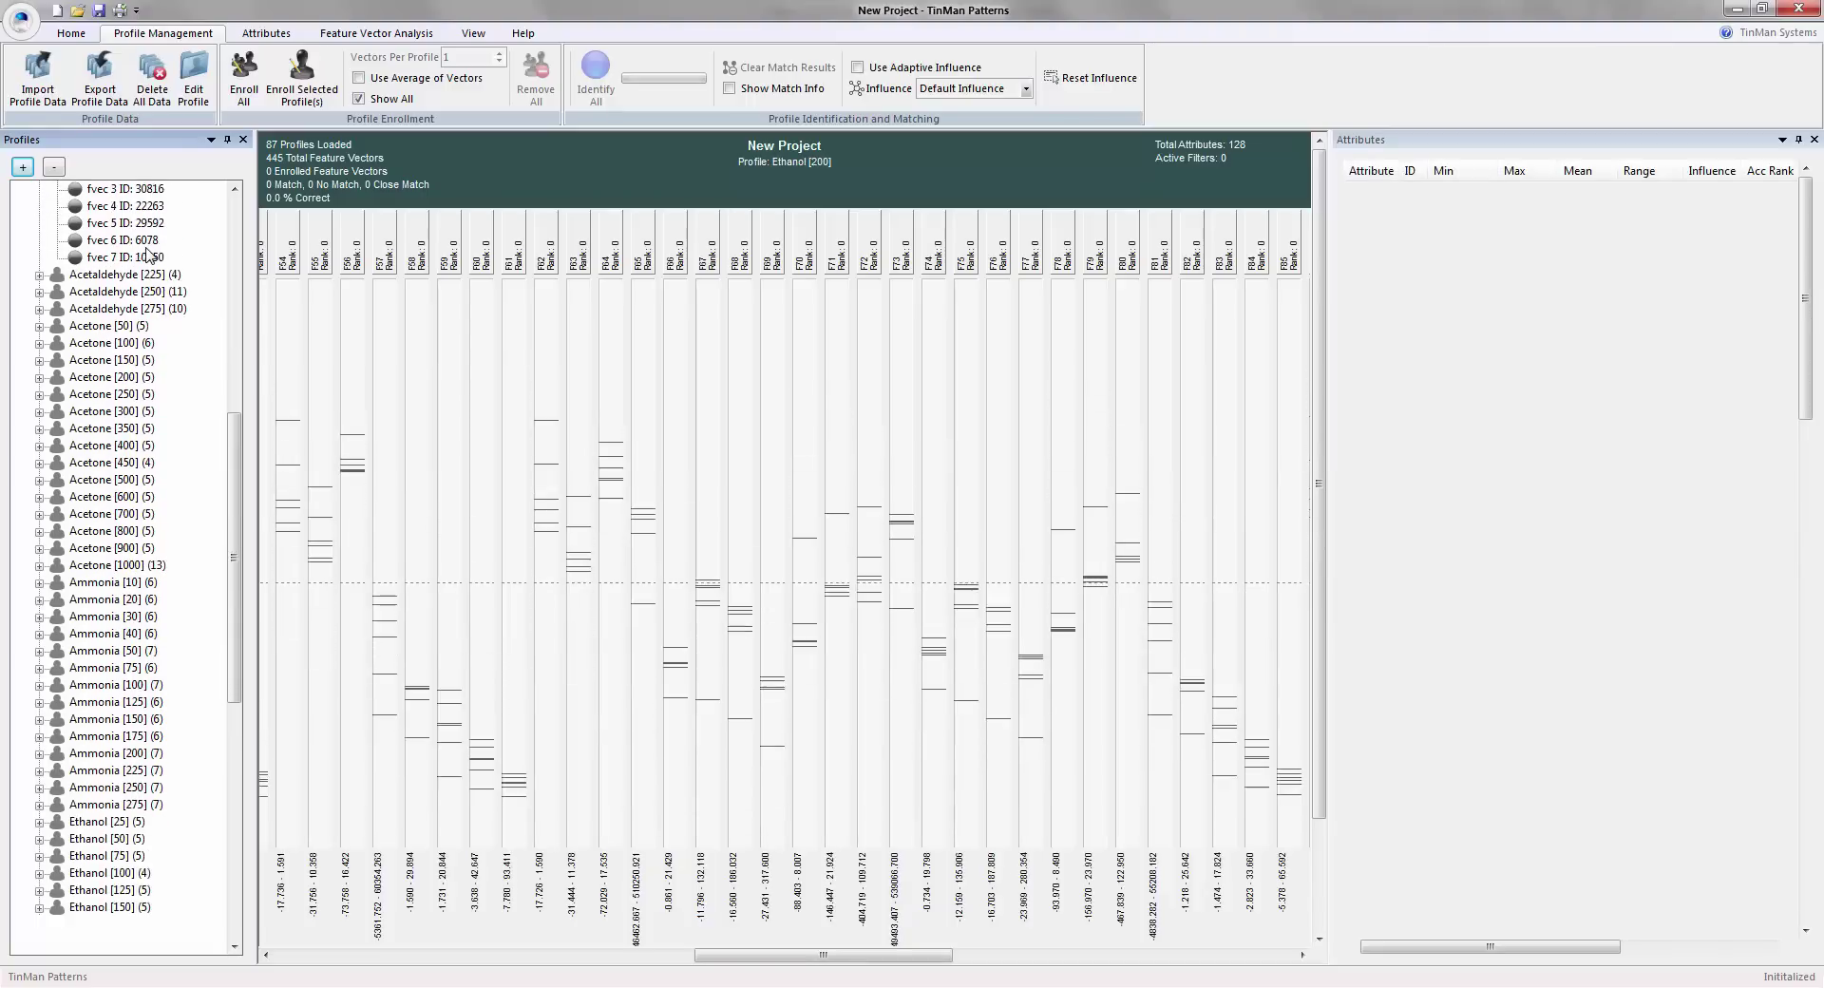
key(Down)
key(Down)
key(Down)
key(Down)
key(Down)
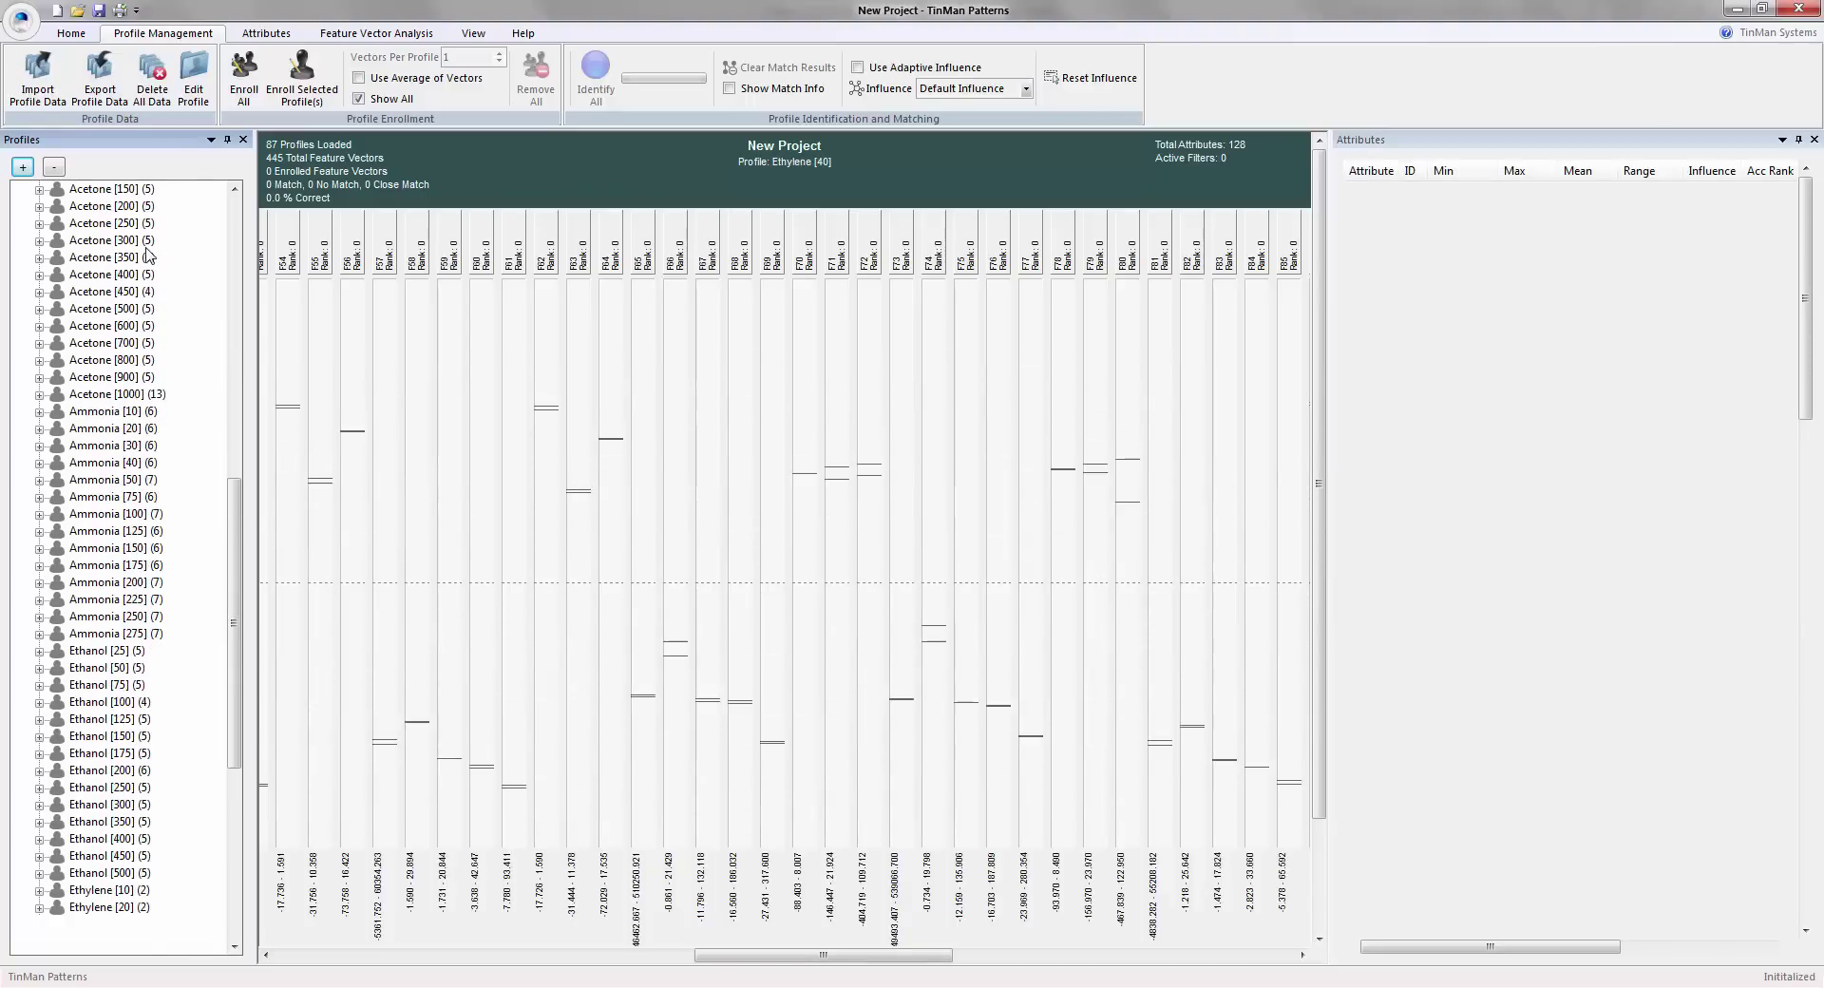
key(Up)
key(Up)
key(Up)
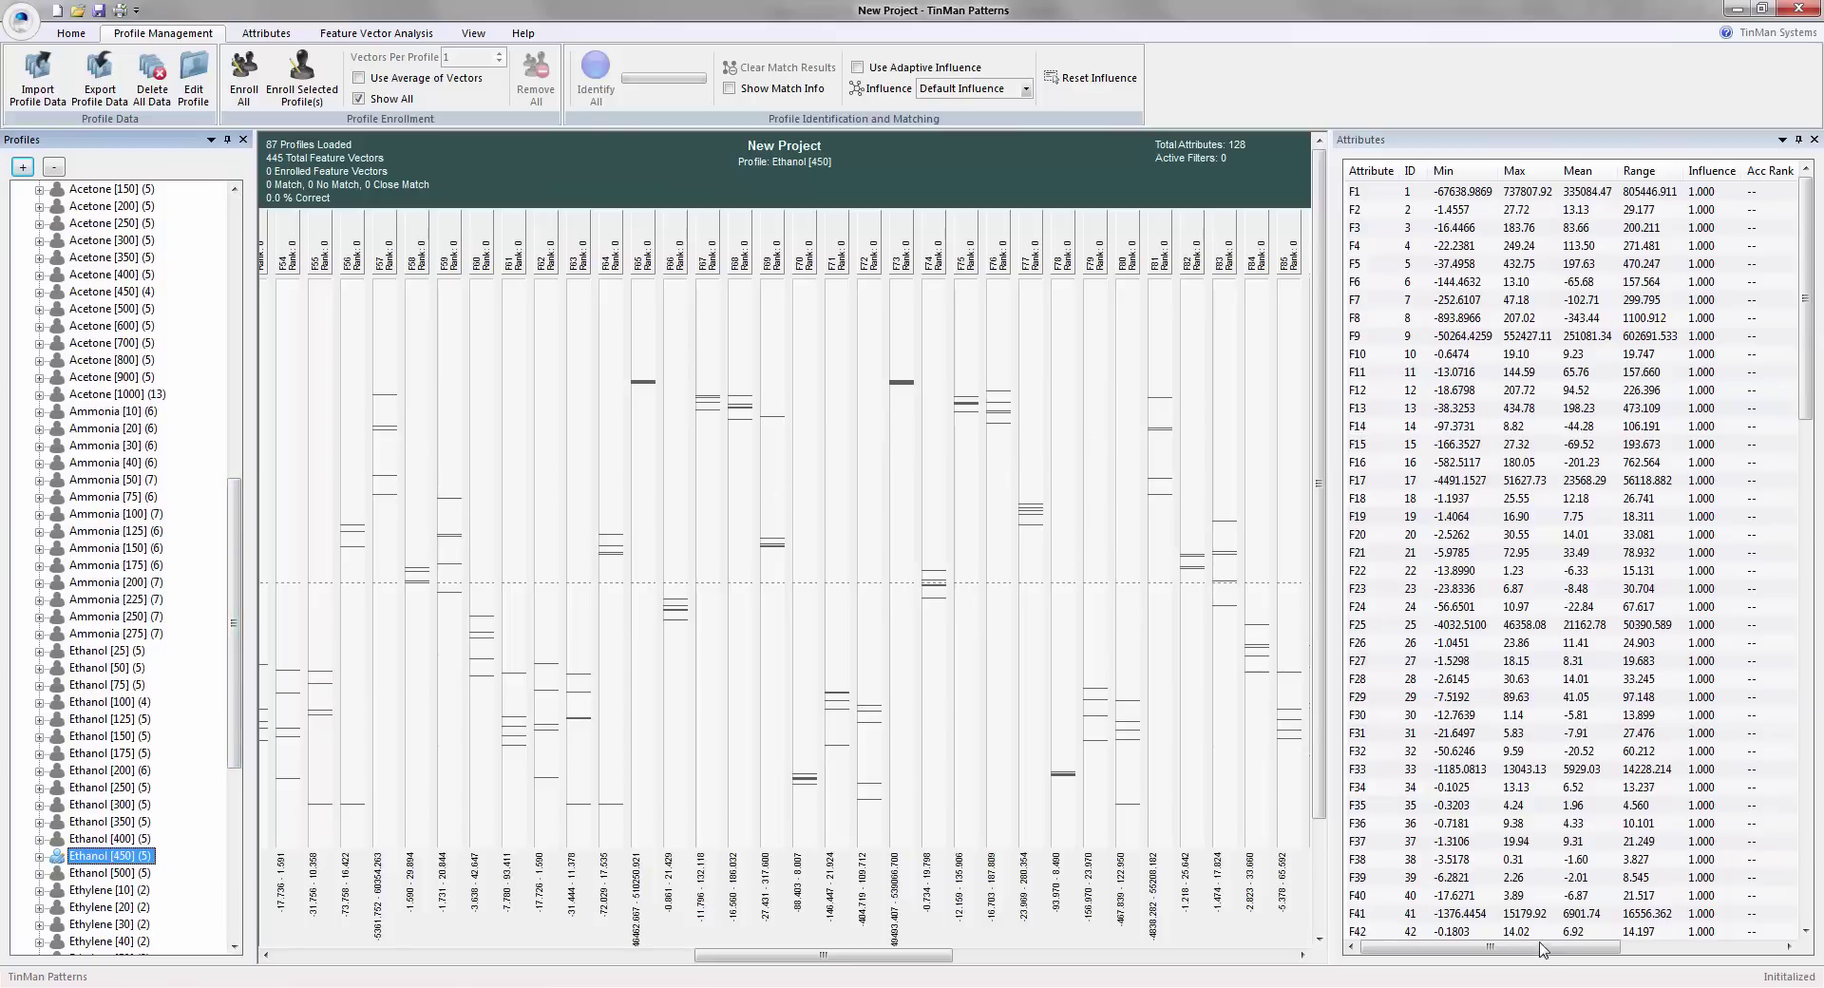
drag(1542, 952, 1502, 962)
drag(233, 684, 232, 399)
- Collapse Acetaldehyde [10], [30], [75] and [200], then double-click Acetaldehyde [10] to reopen it
click(39, 223)
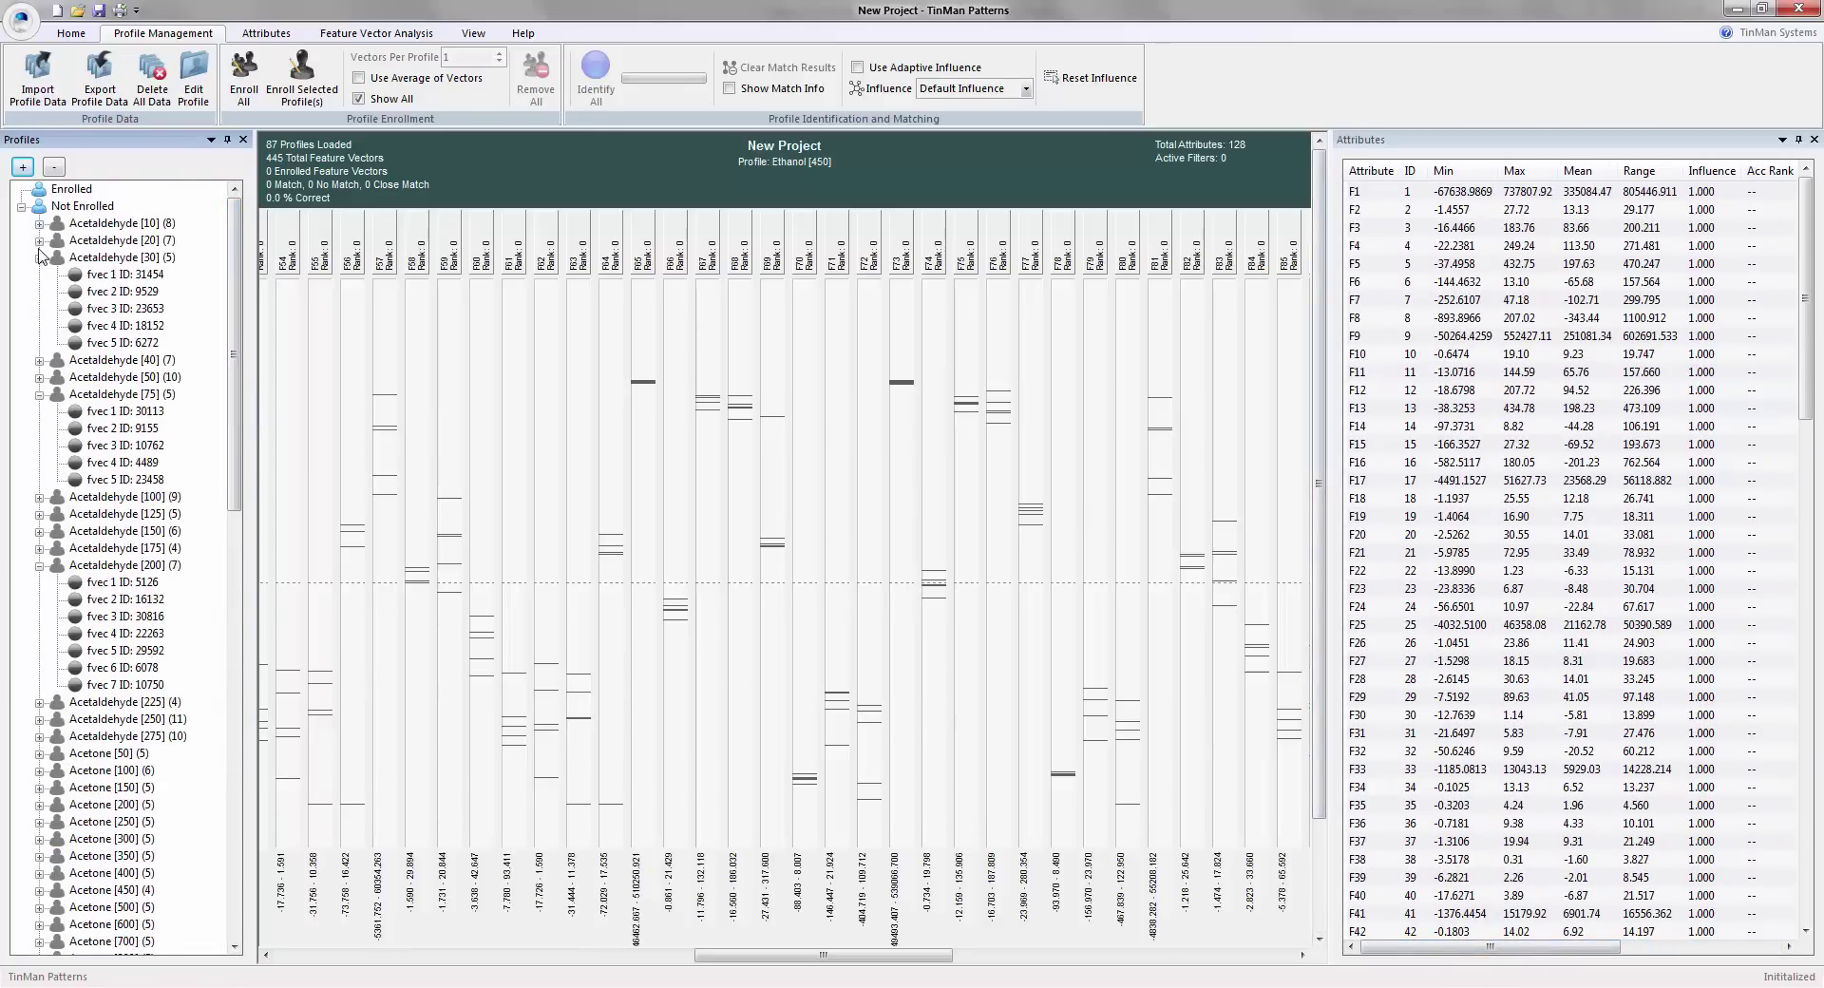
click(40, 257)
click(40, 308)
click(40, 394)
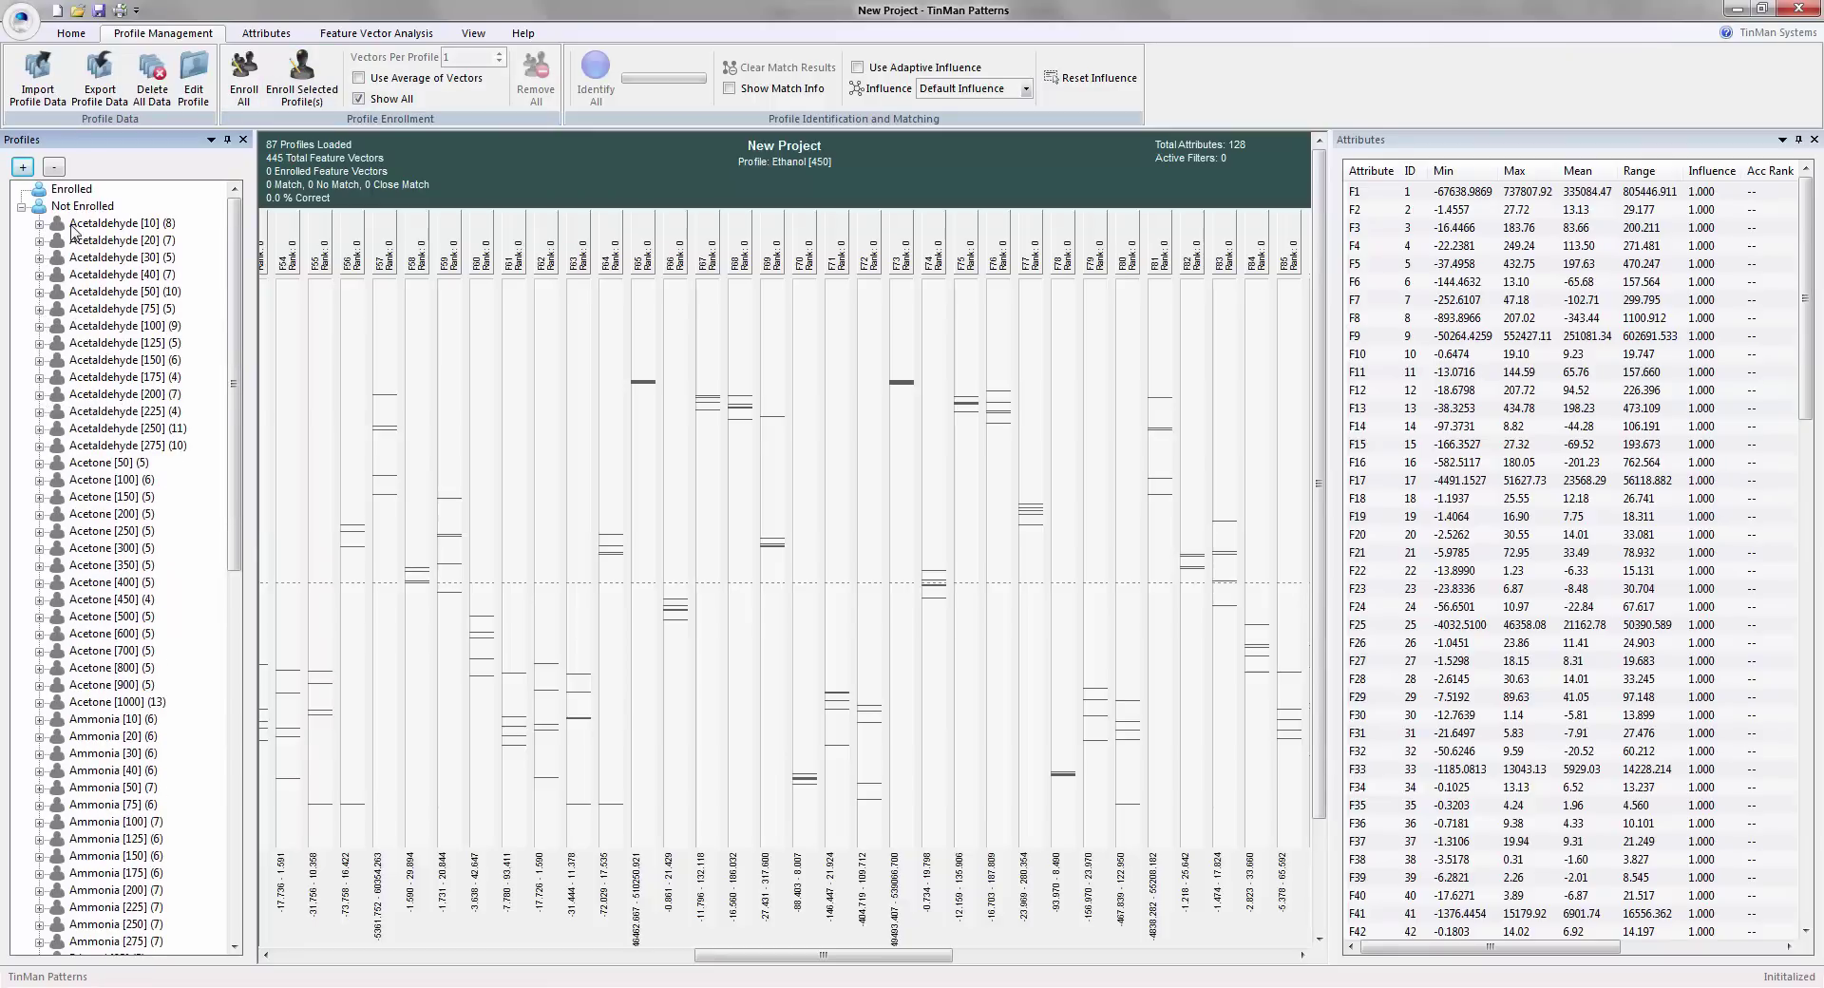
double_click(122, 225)
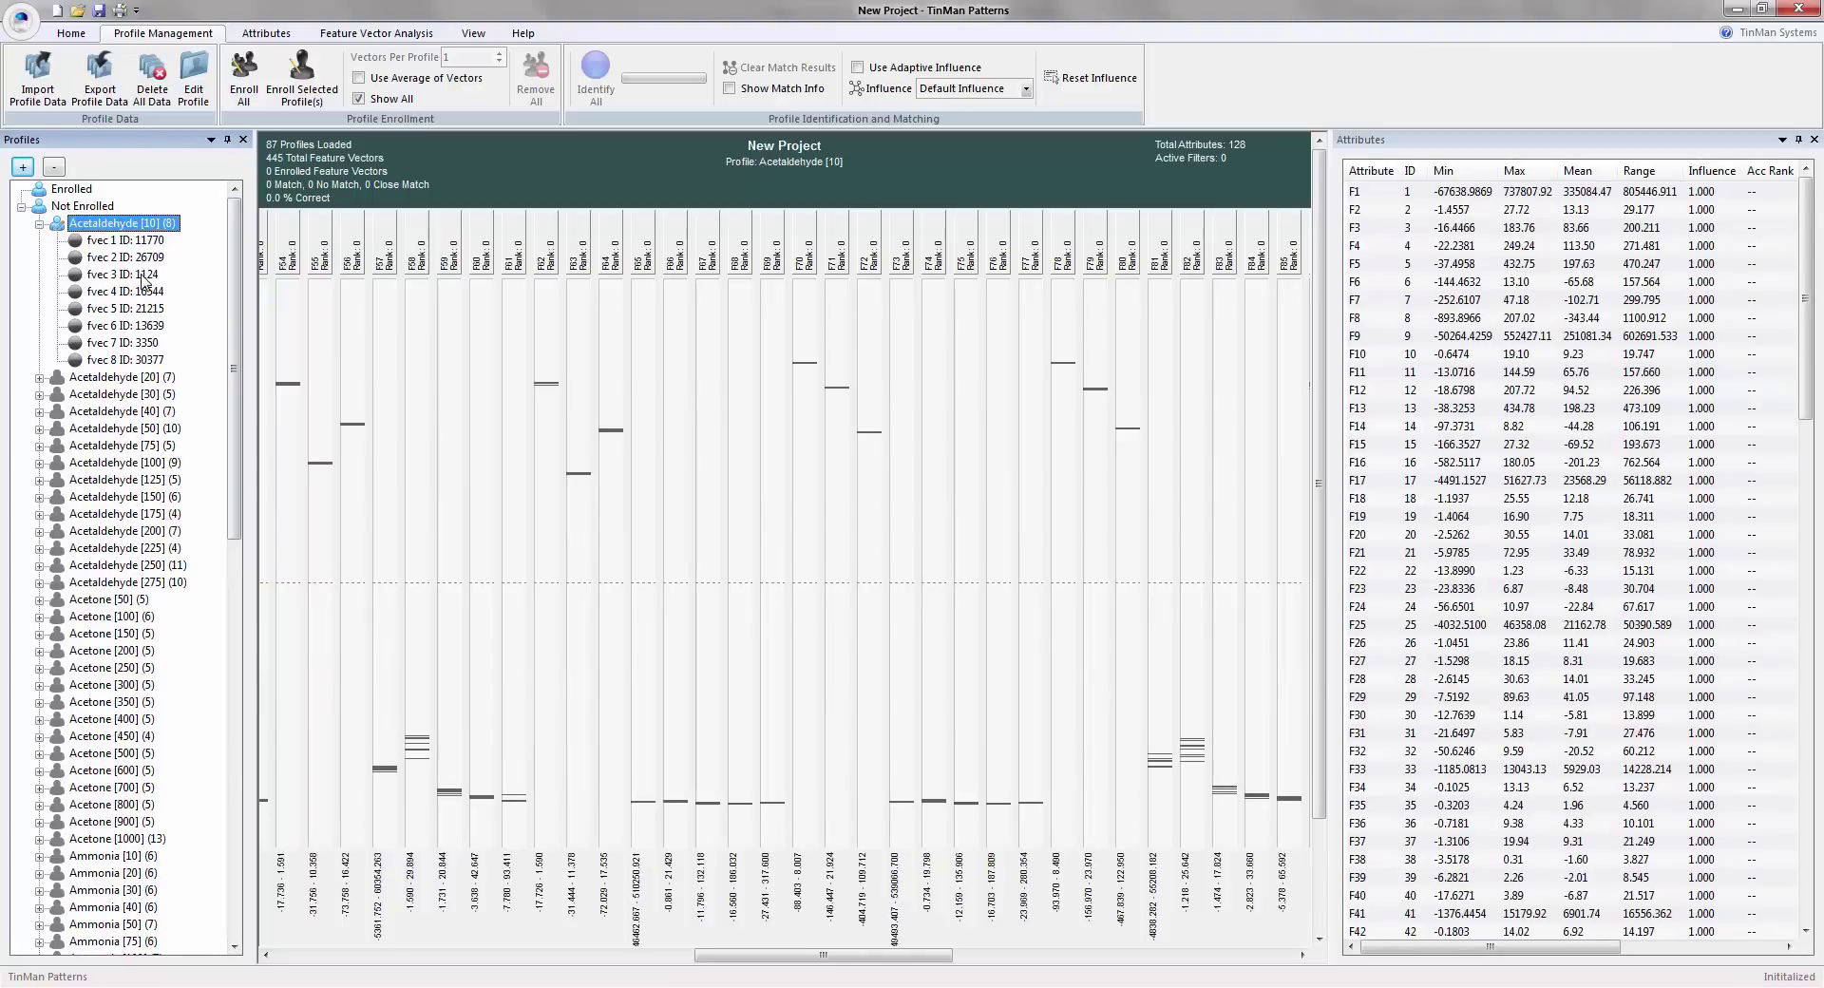
- Enroll all profiles using the average of 3 vectors per profile, then collapse Acetaldehyde [10]
click(359, 79)
click(497, 55)
click(496, 55)
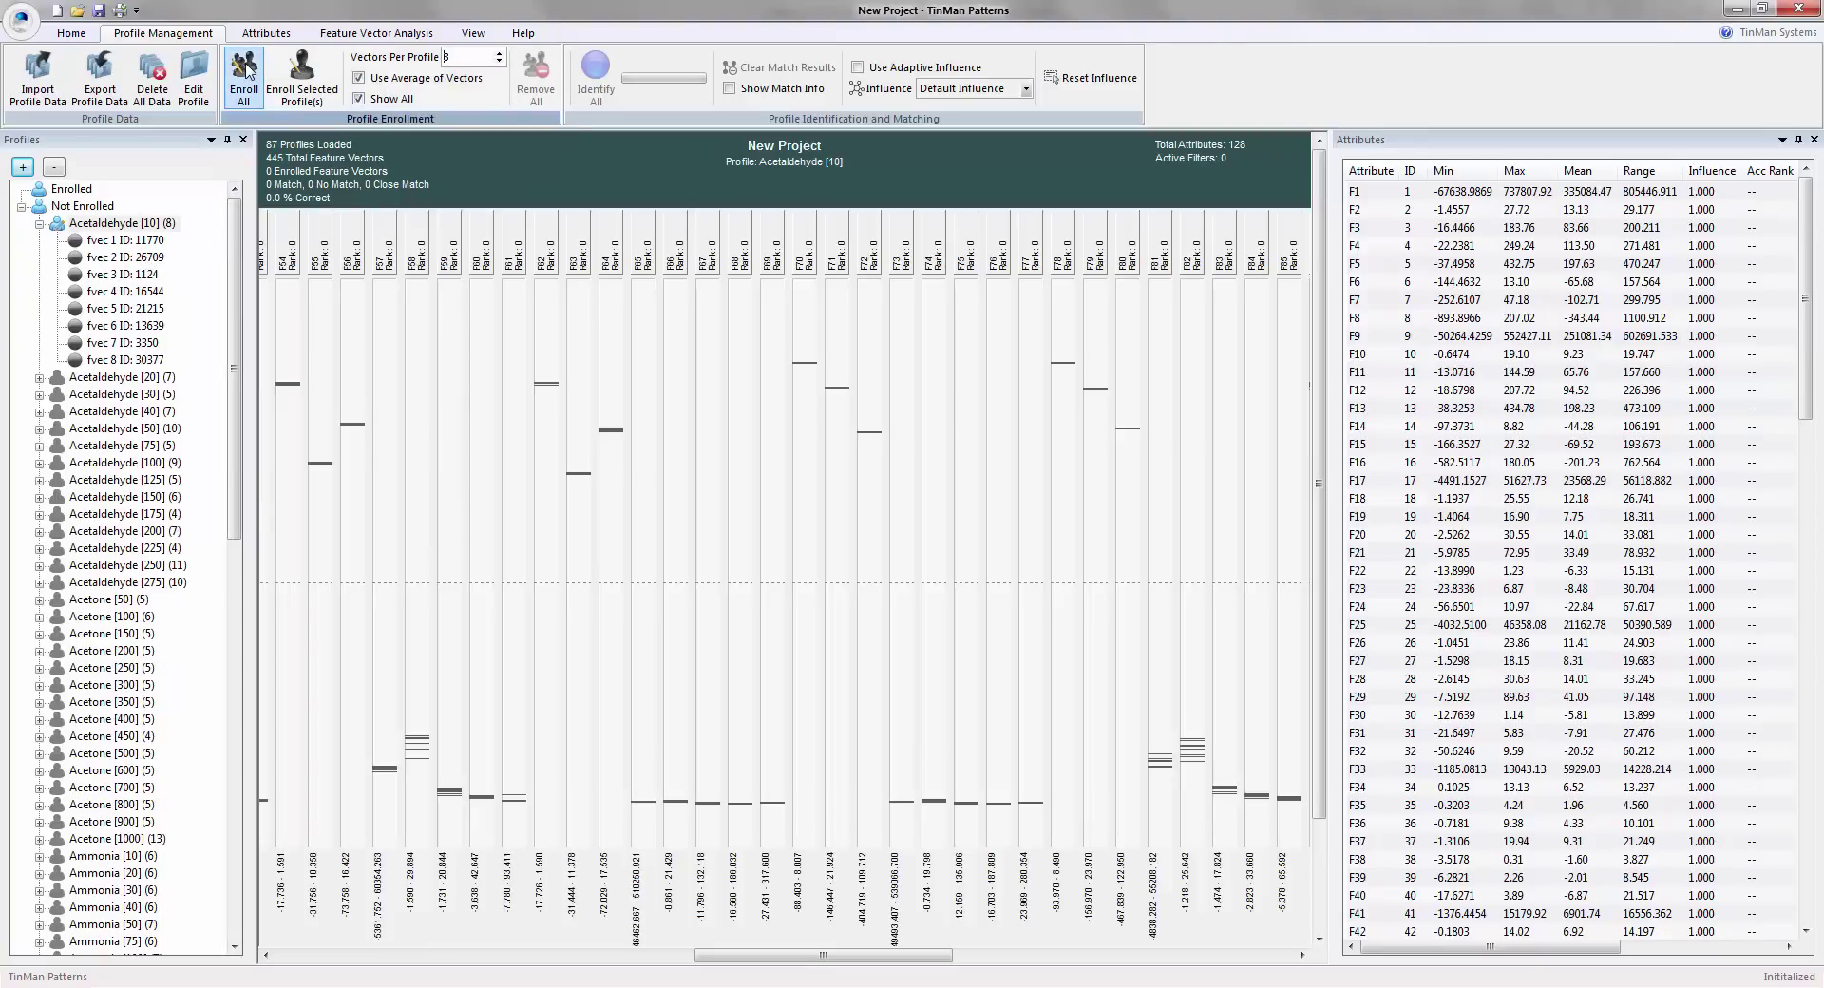
click(46, 226)
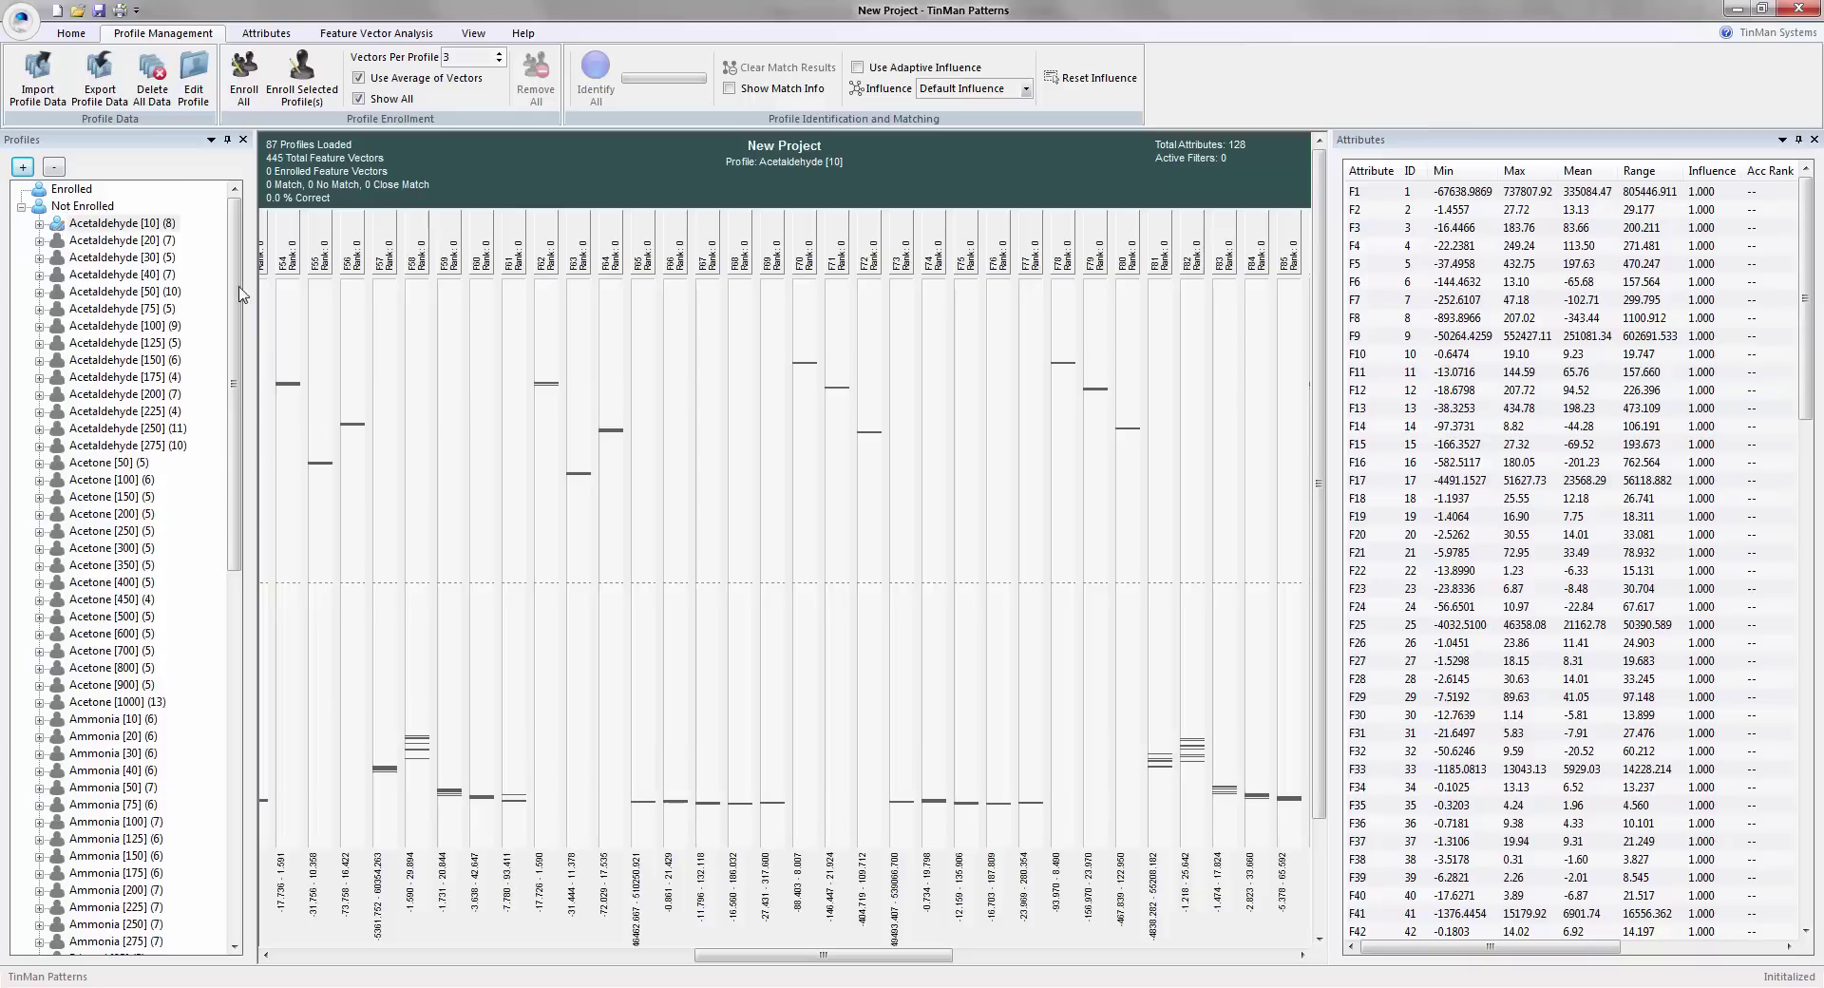
drag(238, 290, 243, 237)
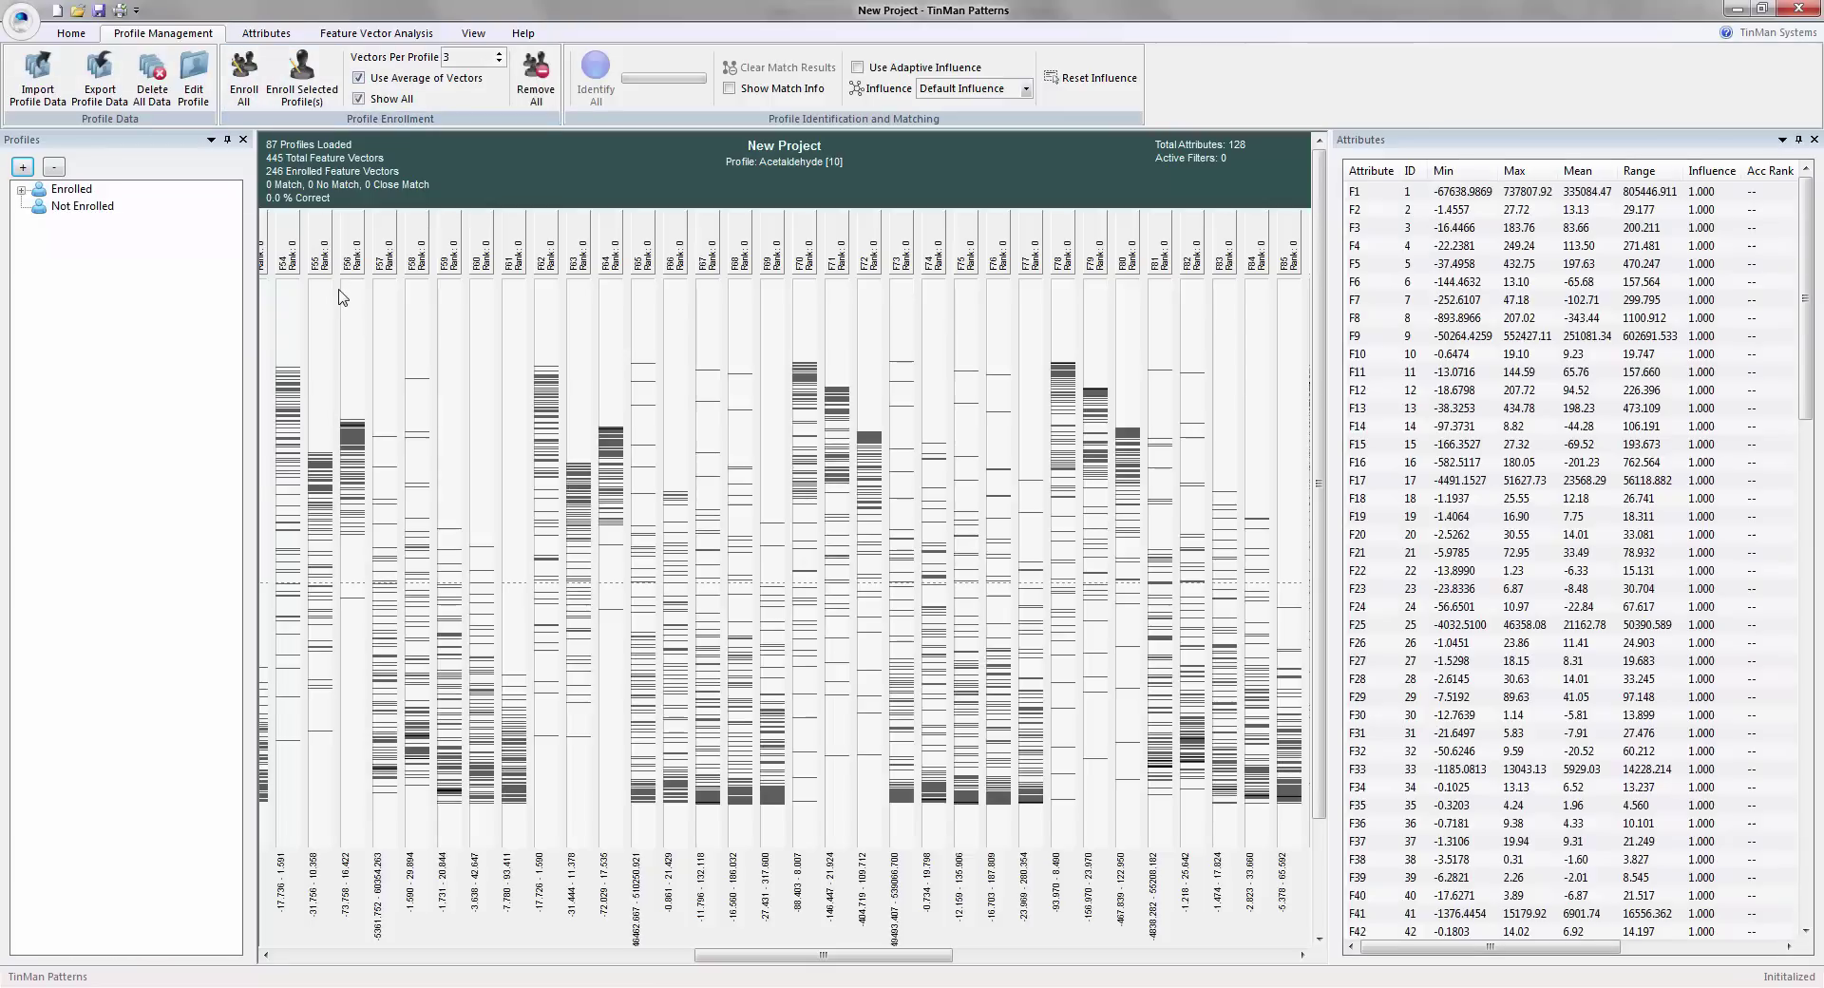
- Expand the Enrolled group, plot Acetaldehyde [10] fvec 1, and widen the Profiles panel
click(81, 206)
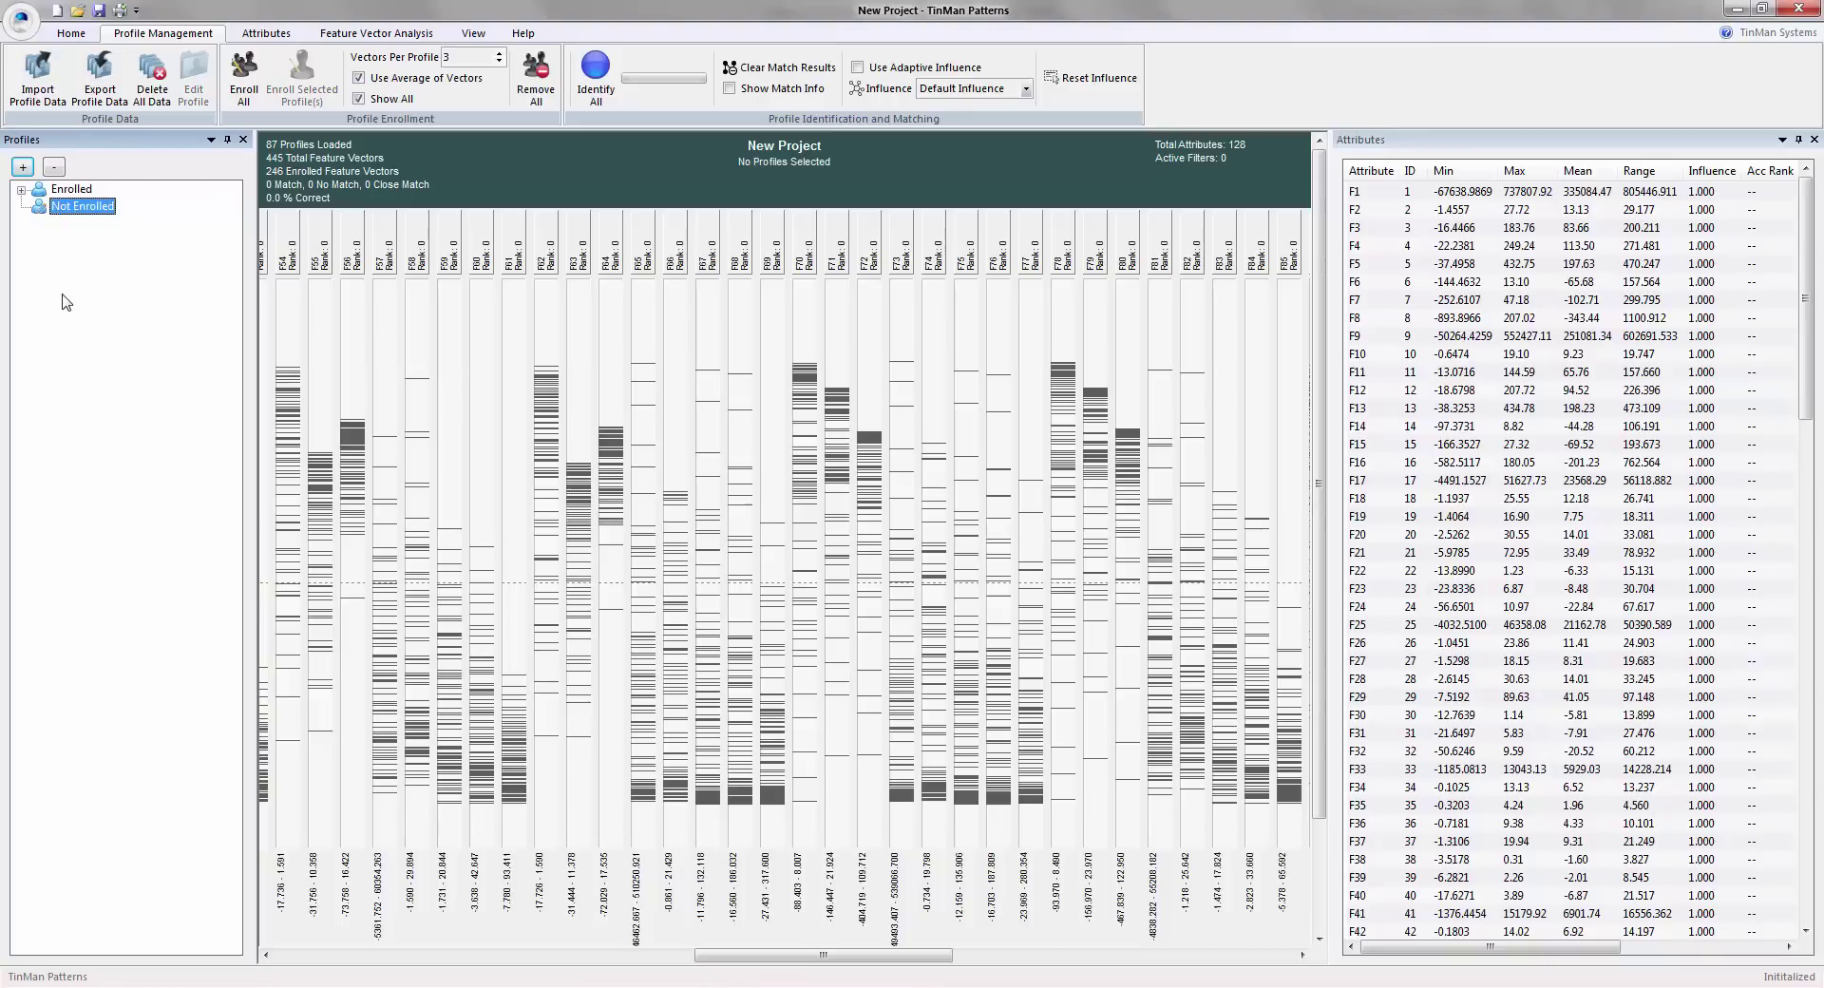
click(20, 191)
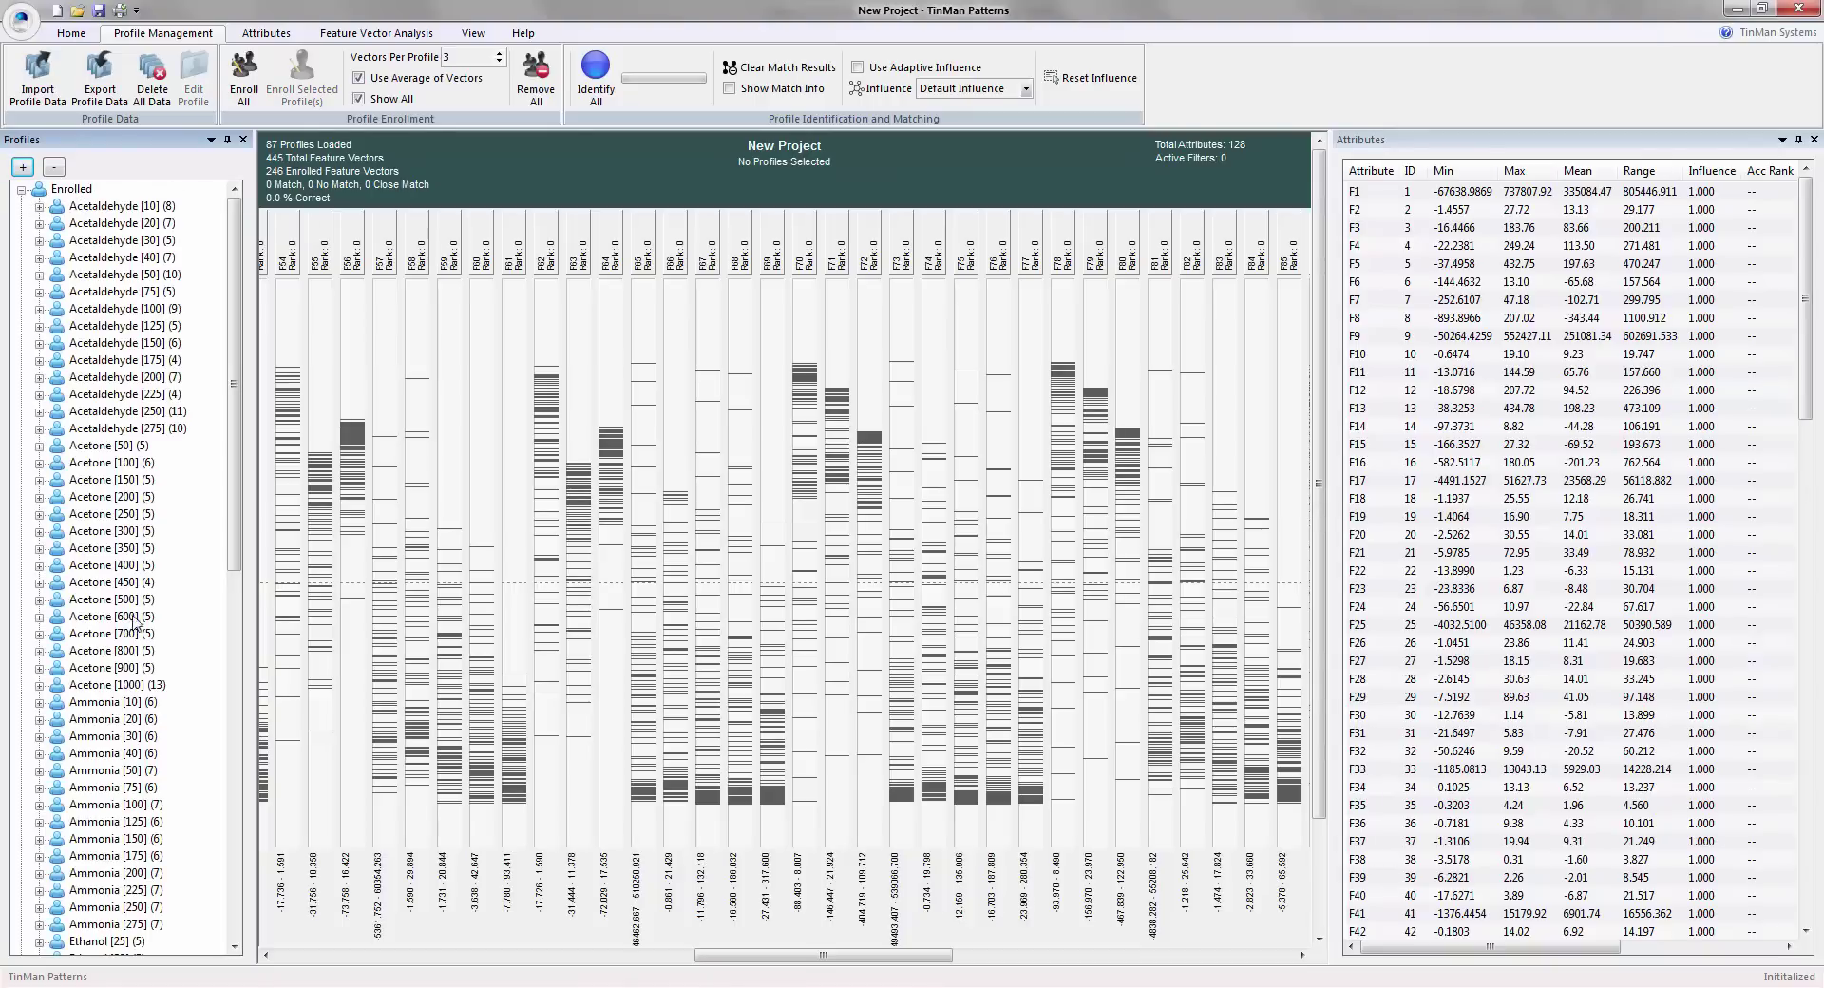
drag(245, 267, 254, 199)
click(122, 206)
click(39, 206)
click(111, 224)
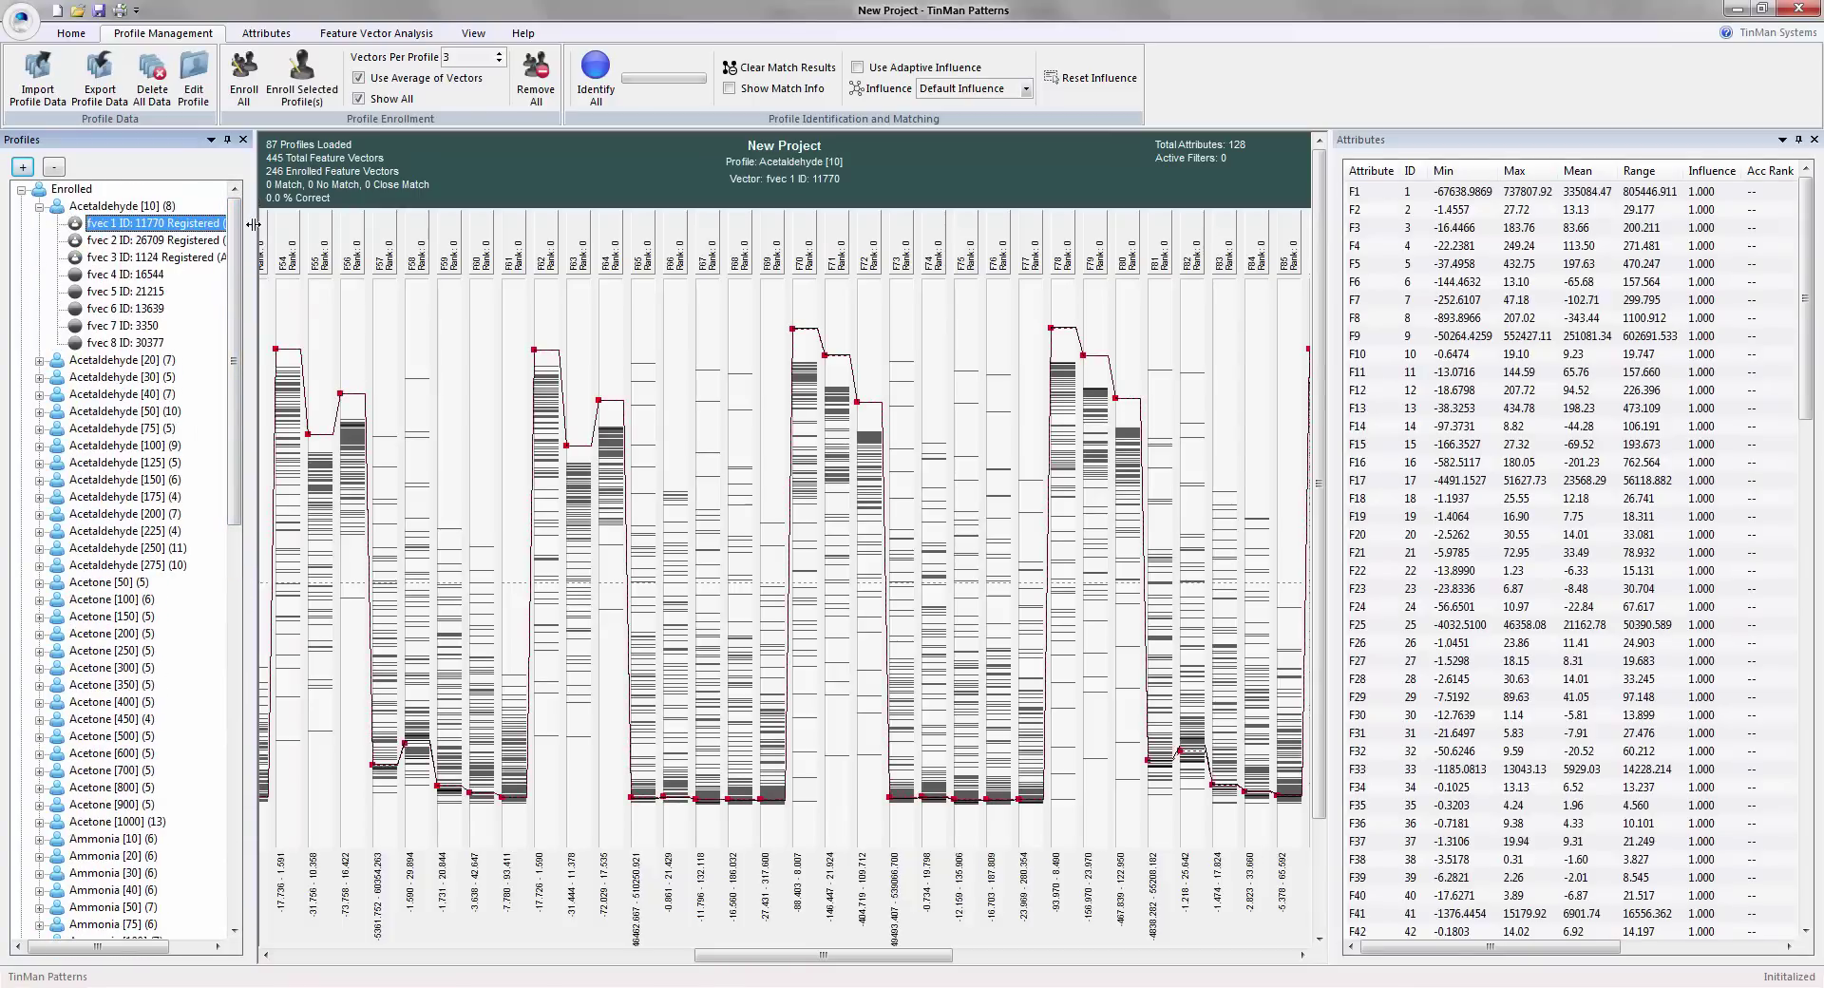
drag(253, 224, 311, 224)
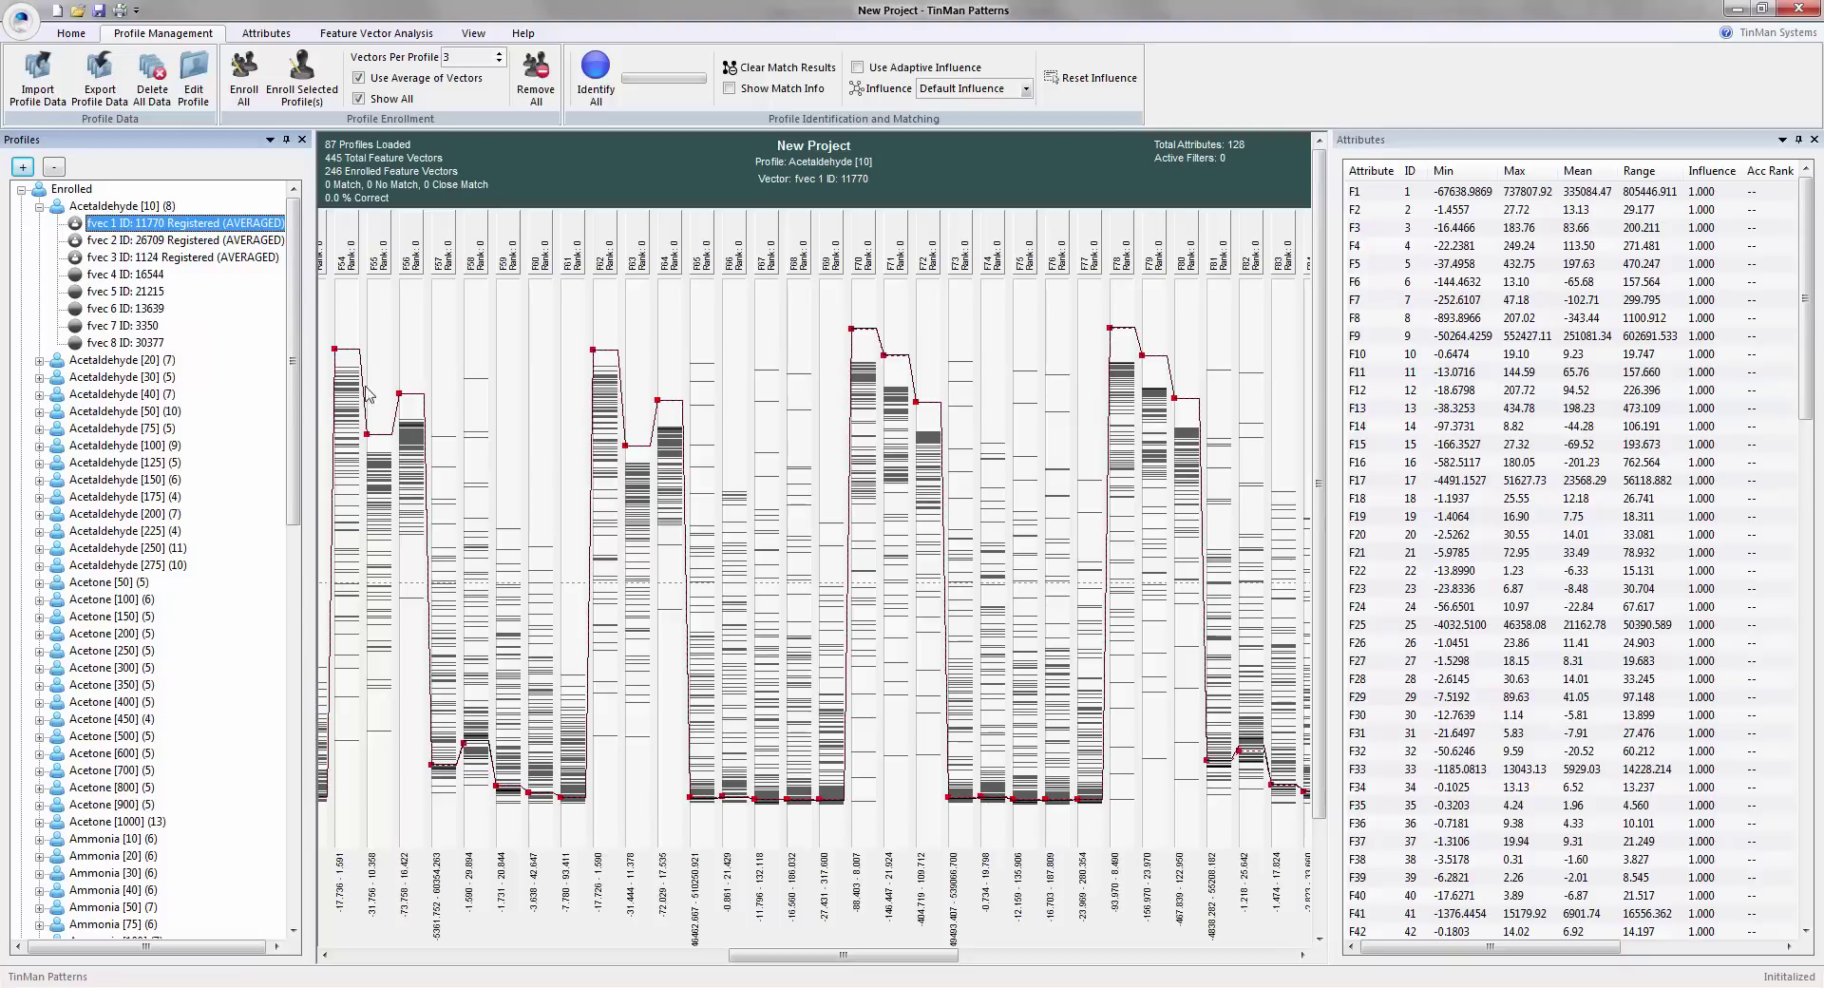
- Plot Acetaldehyde [10] fvec 3 through fvec 8 in turn, then collapse the profile
click(128, 258)
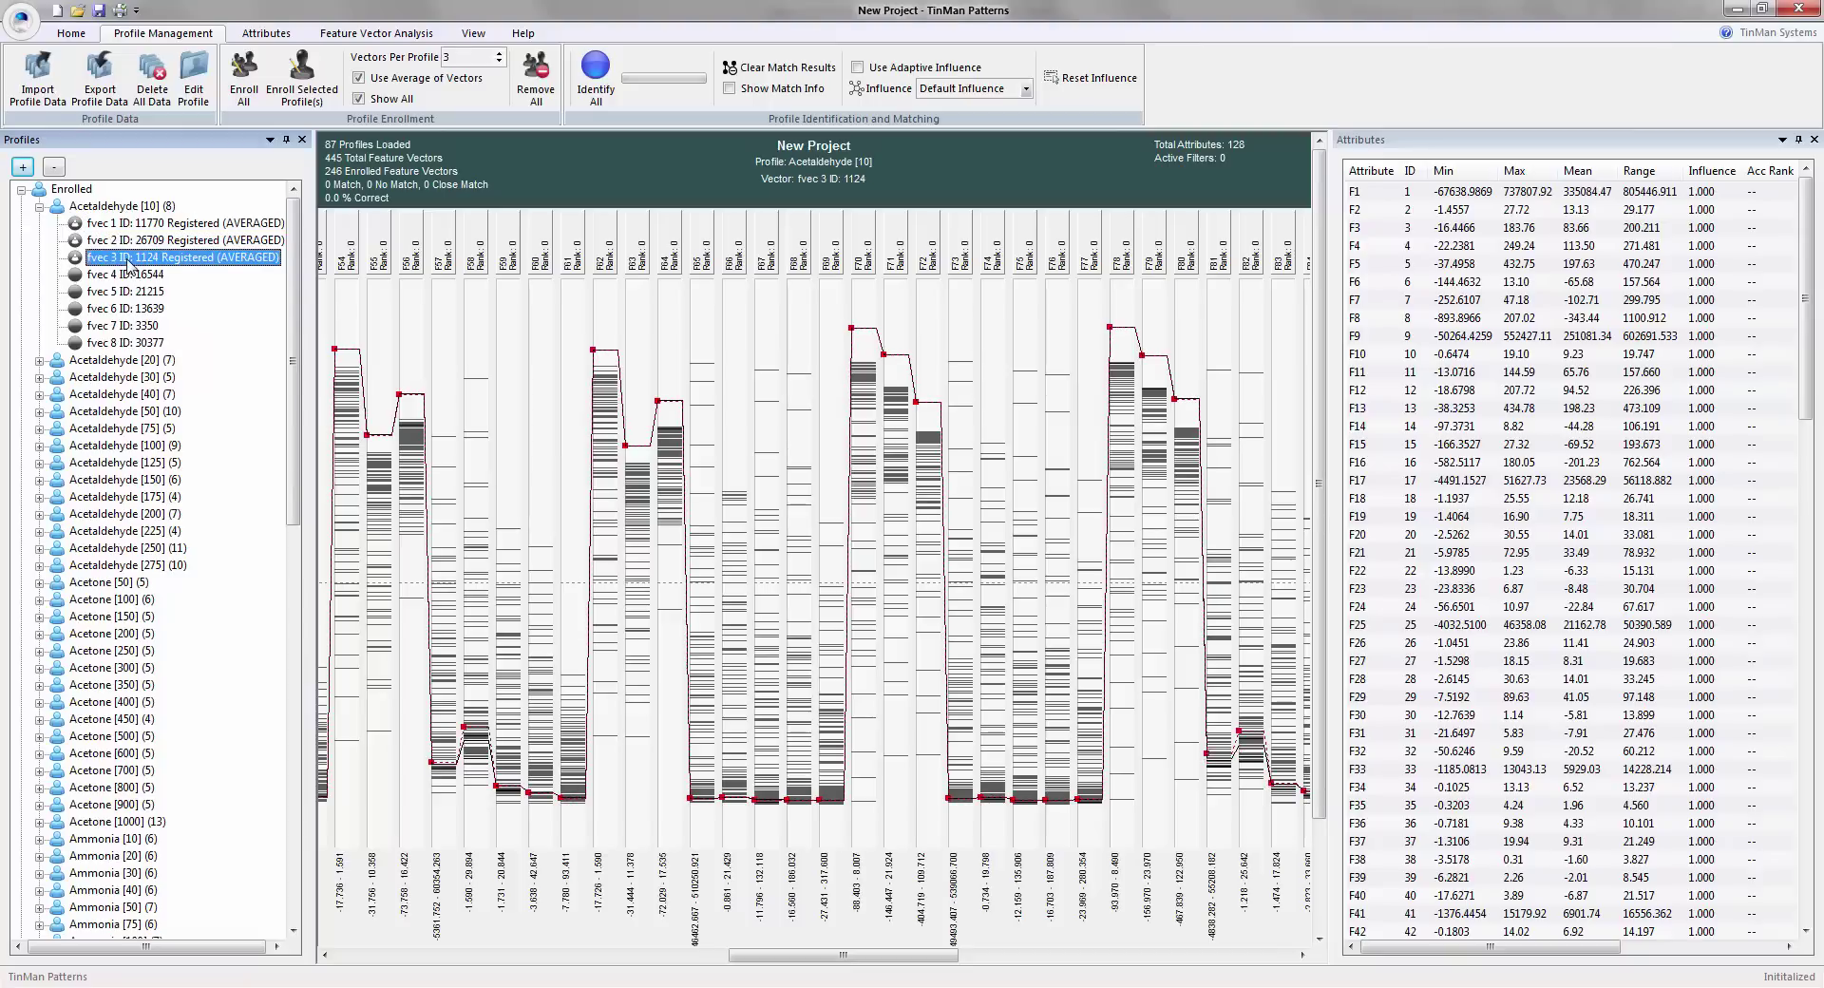
key(Down)
key(Down)
key(Down)
key(Up)
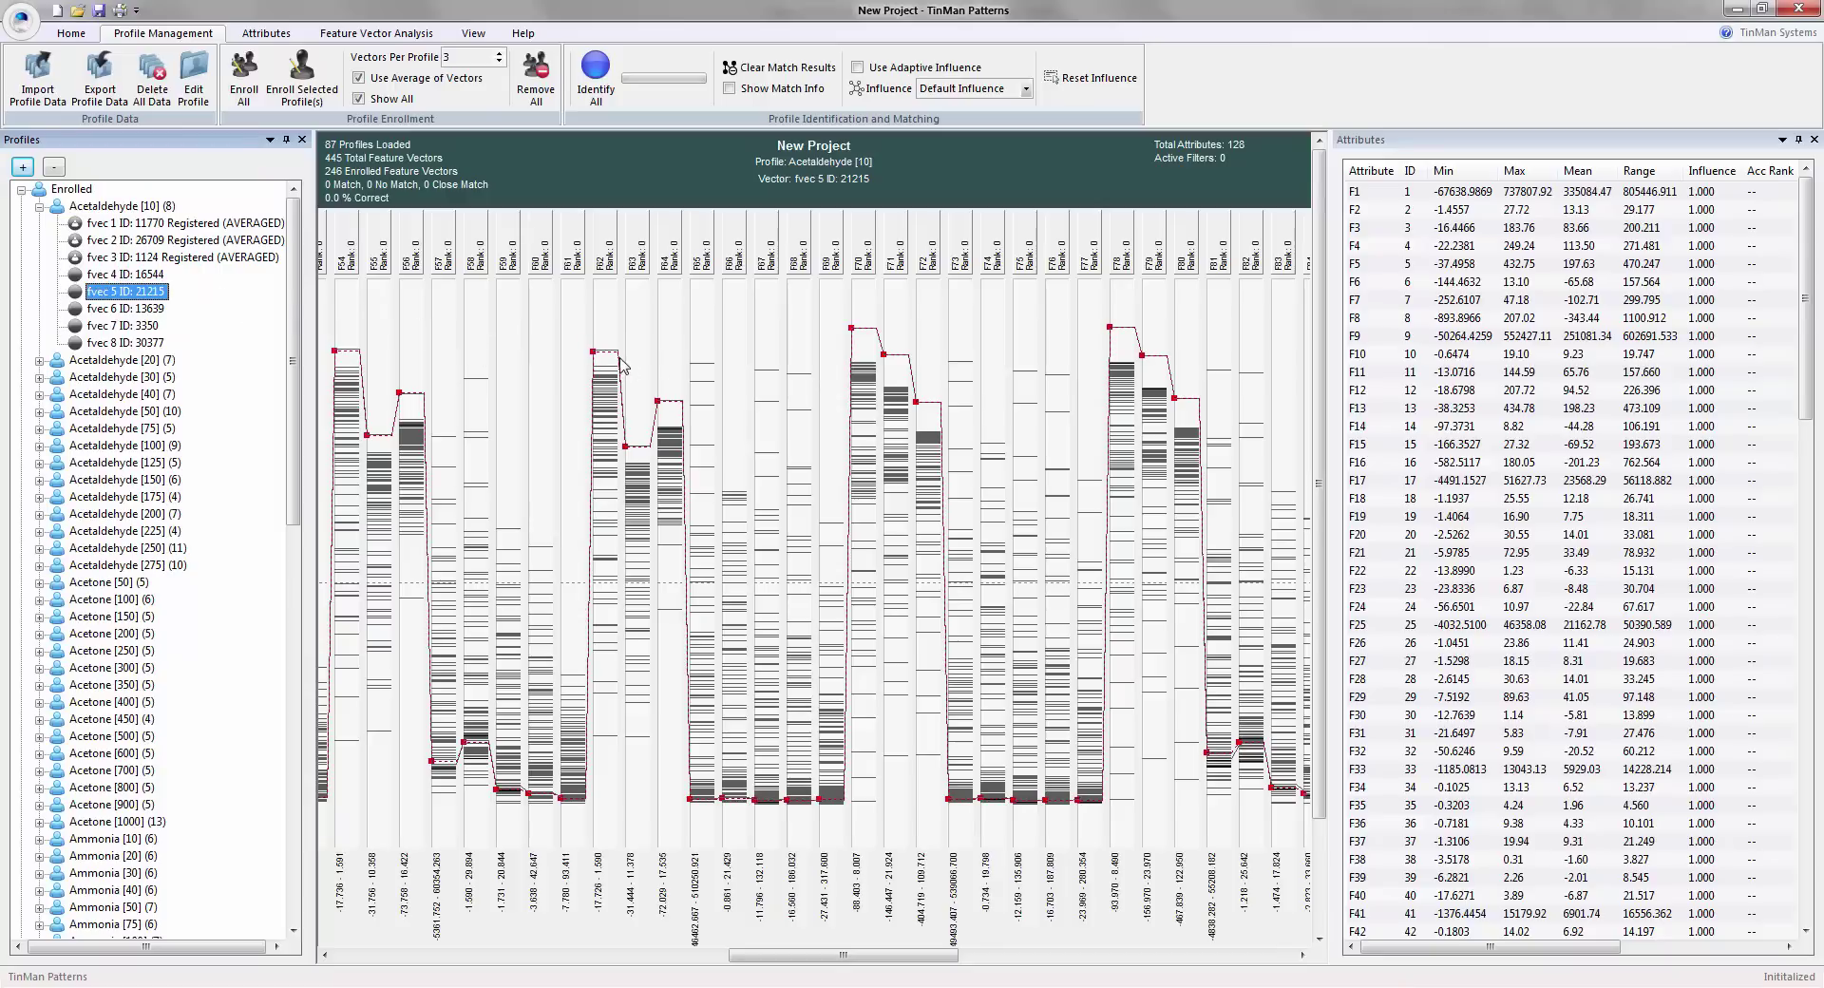
click(137, 308)
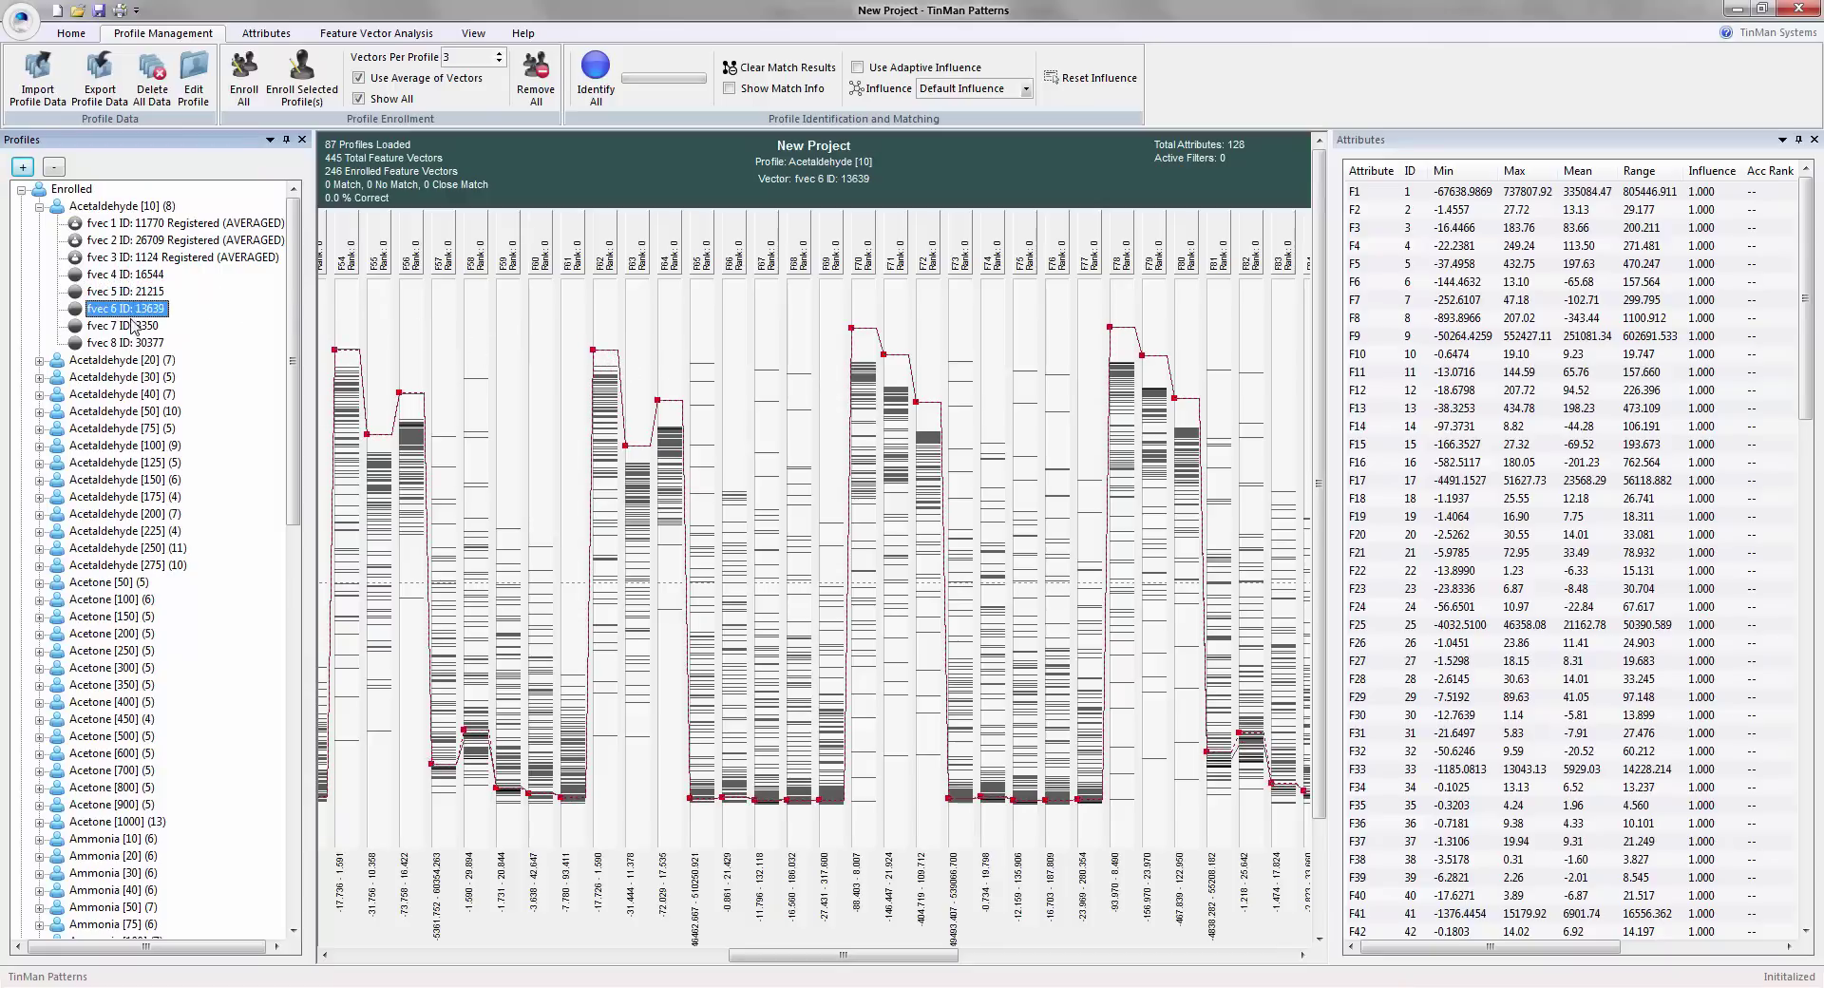
click(133, 325)
click(133, 342)
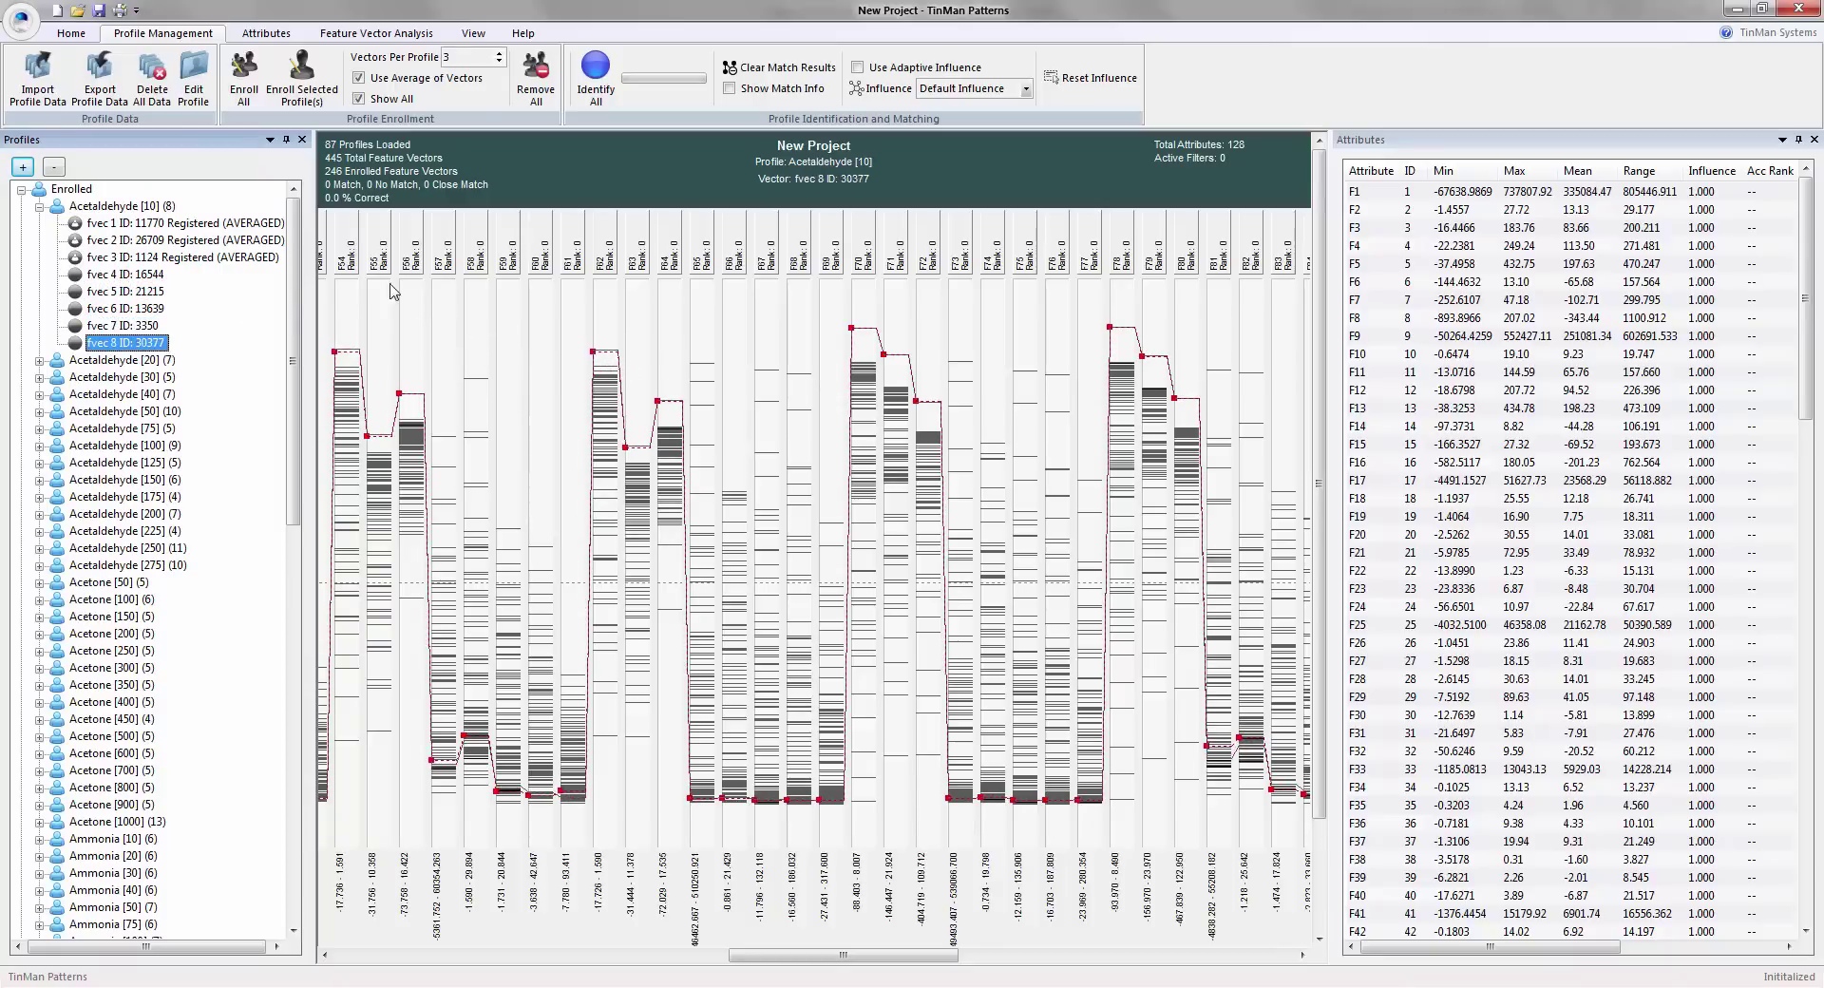
click(39, 206)
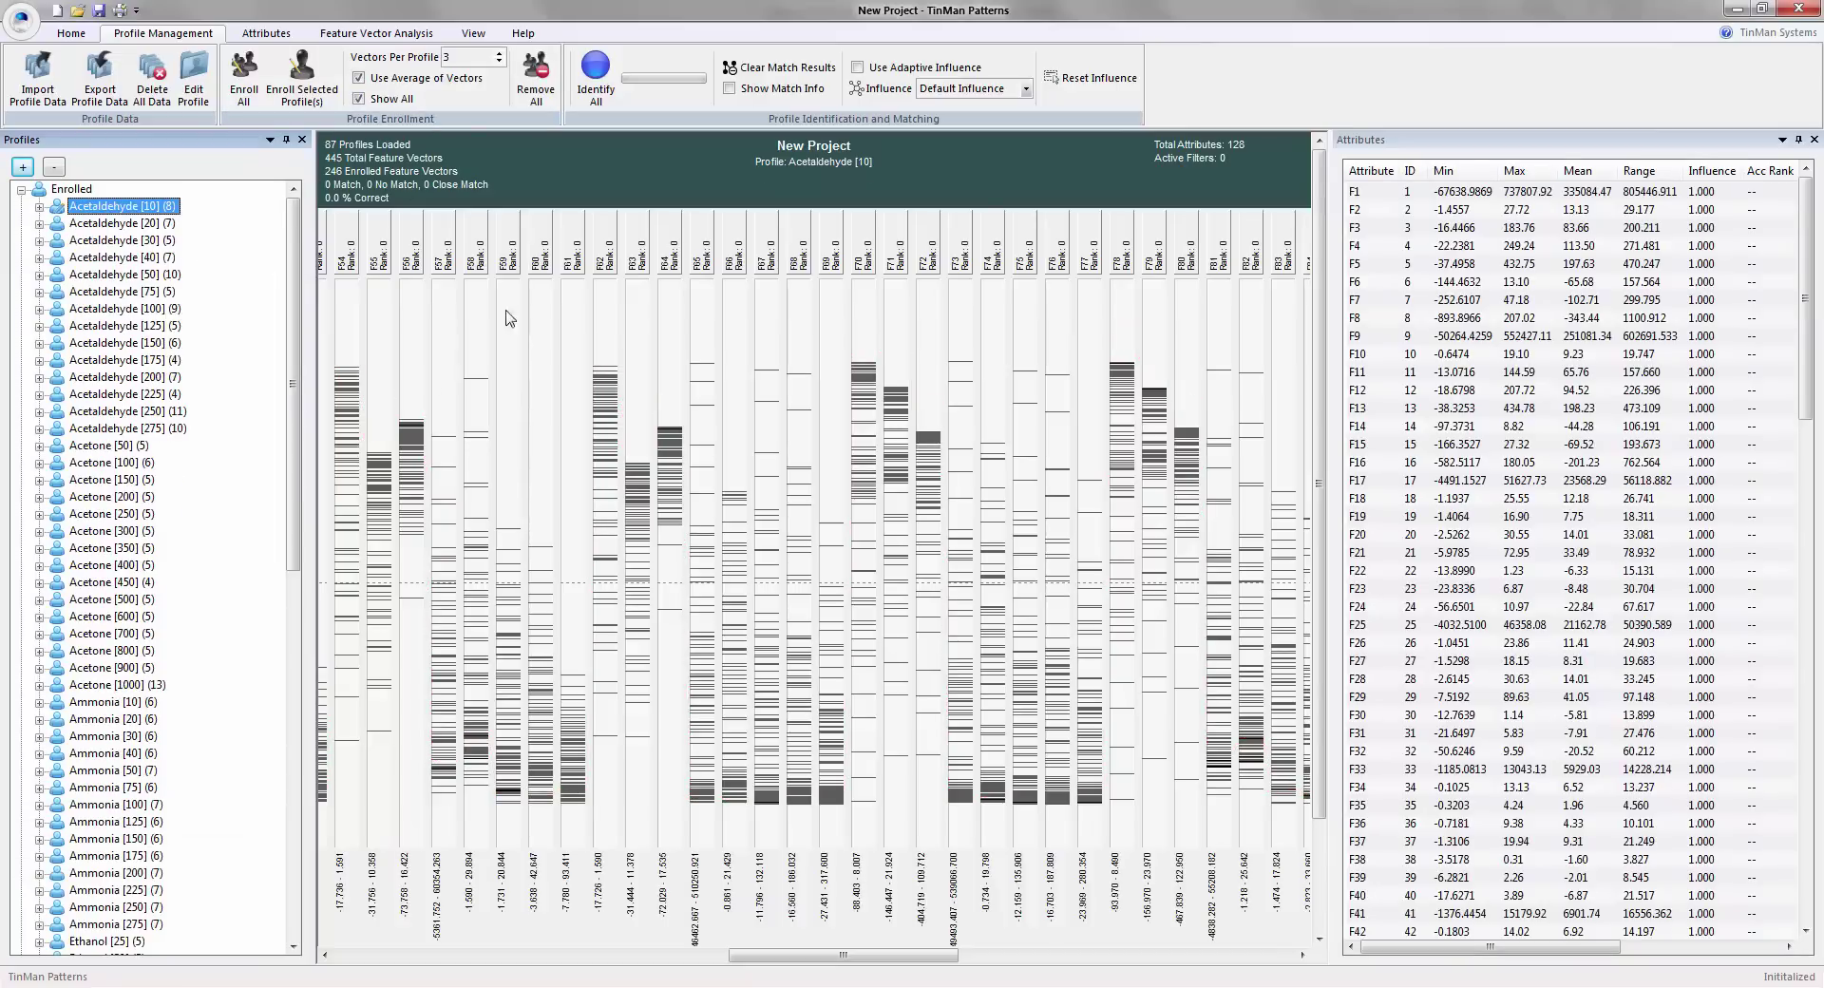
- Sort the Attributes table by Var (inter-cl), highest first, and scroll the chart back to F1
drag(1541, 949, 1664, 968)
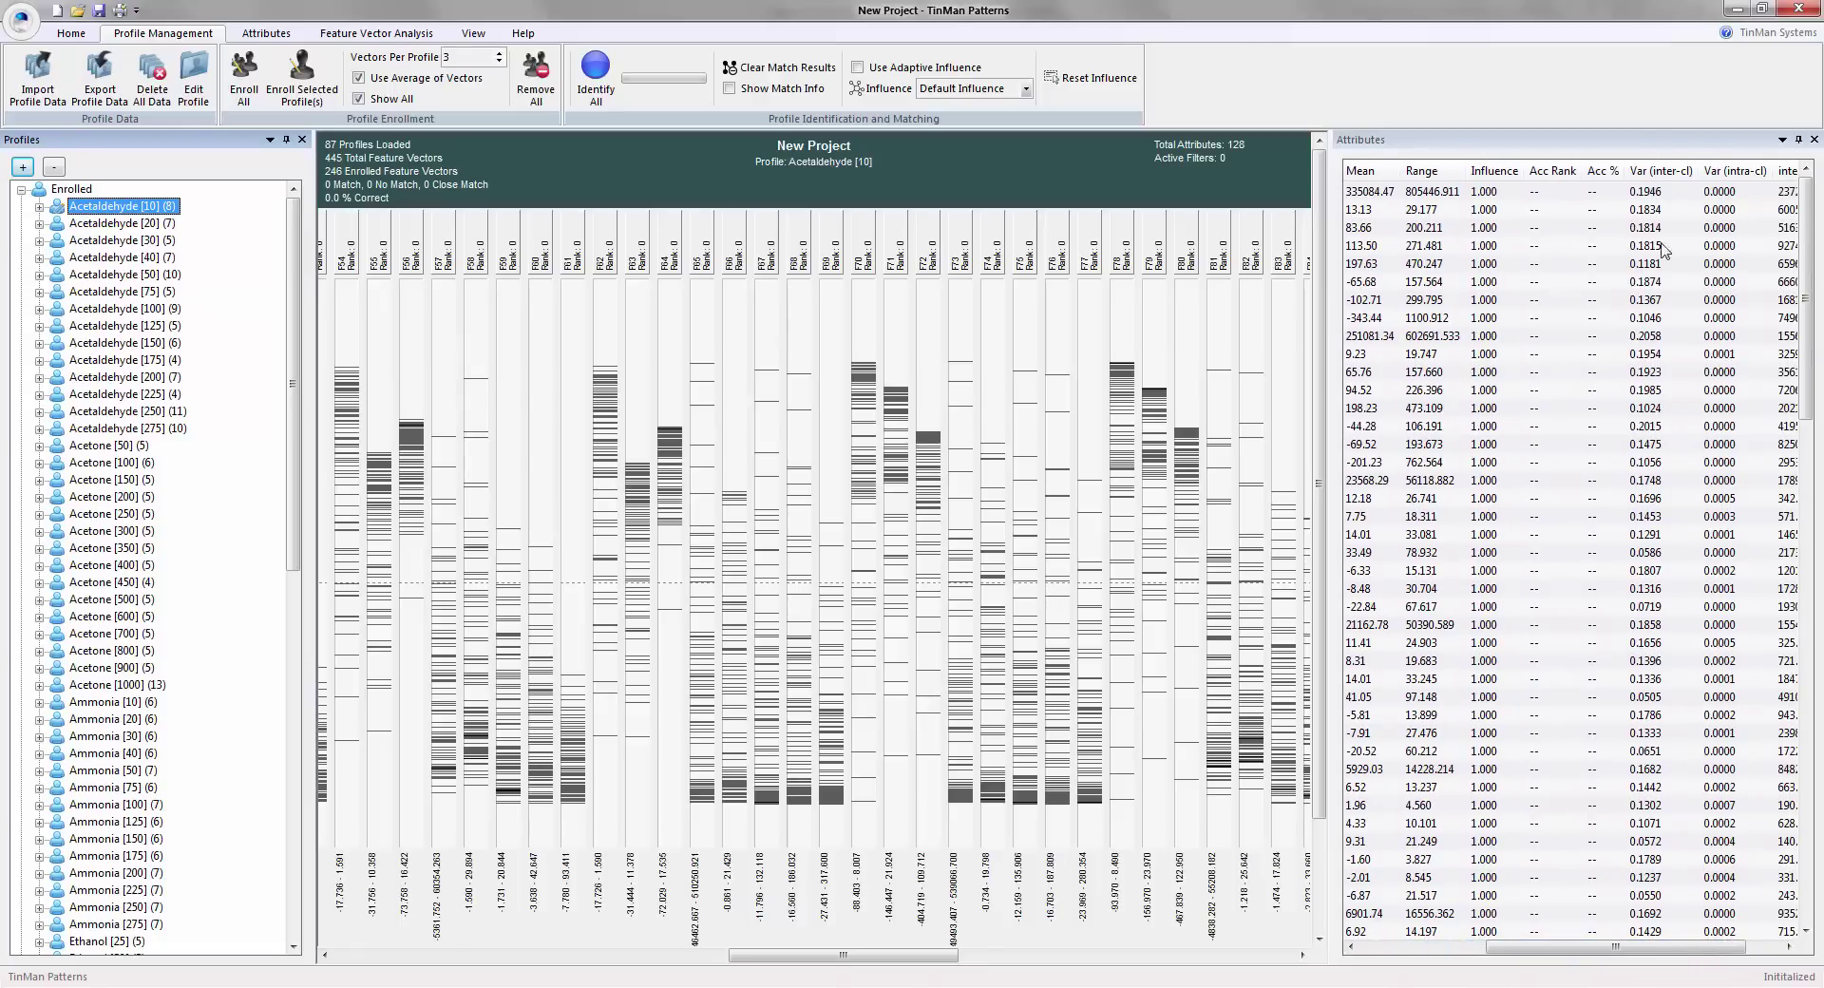
click(1661, 171)
drag(1566, 947, 1621, 974)
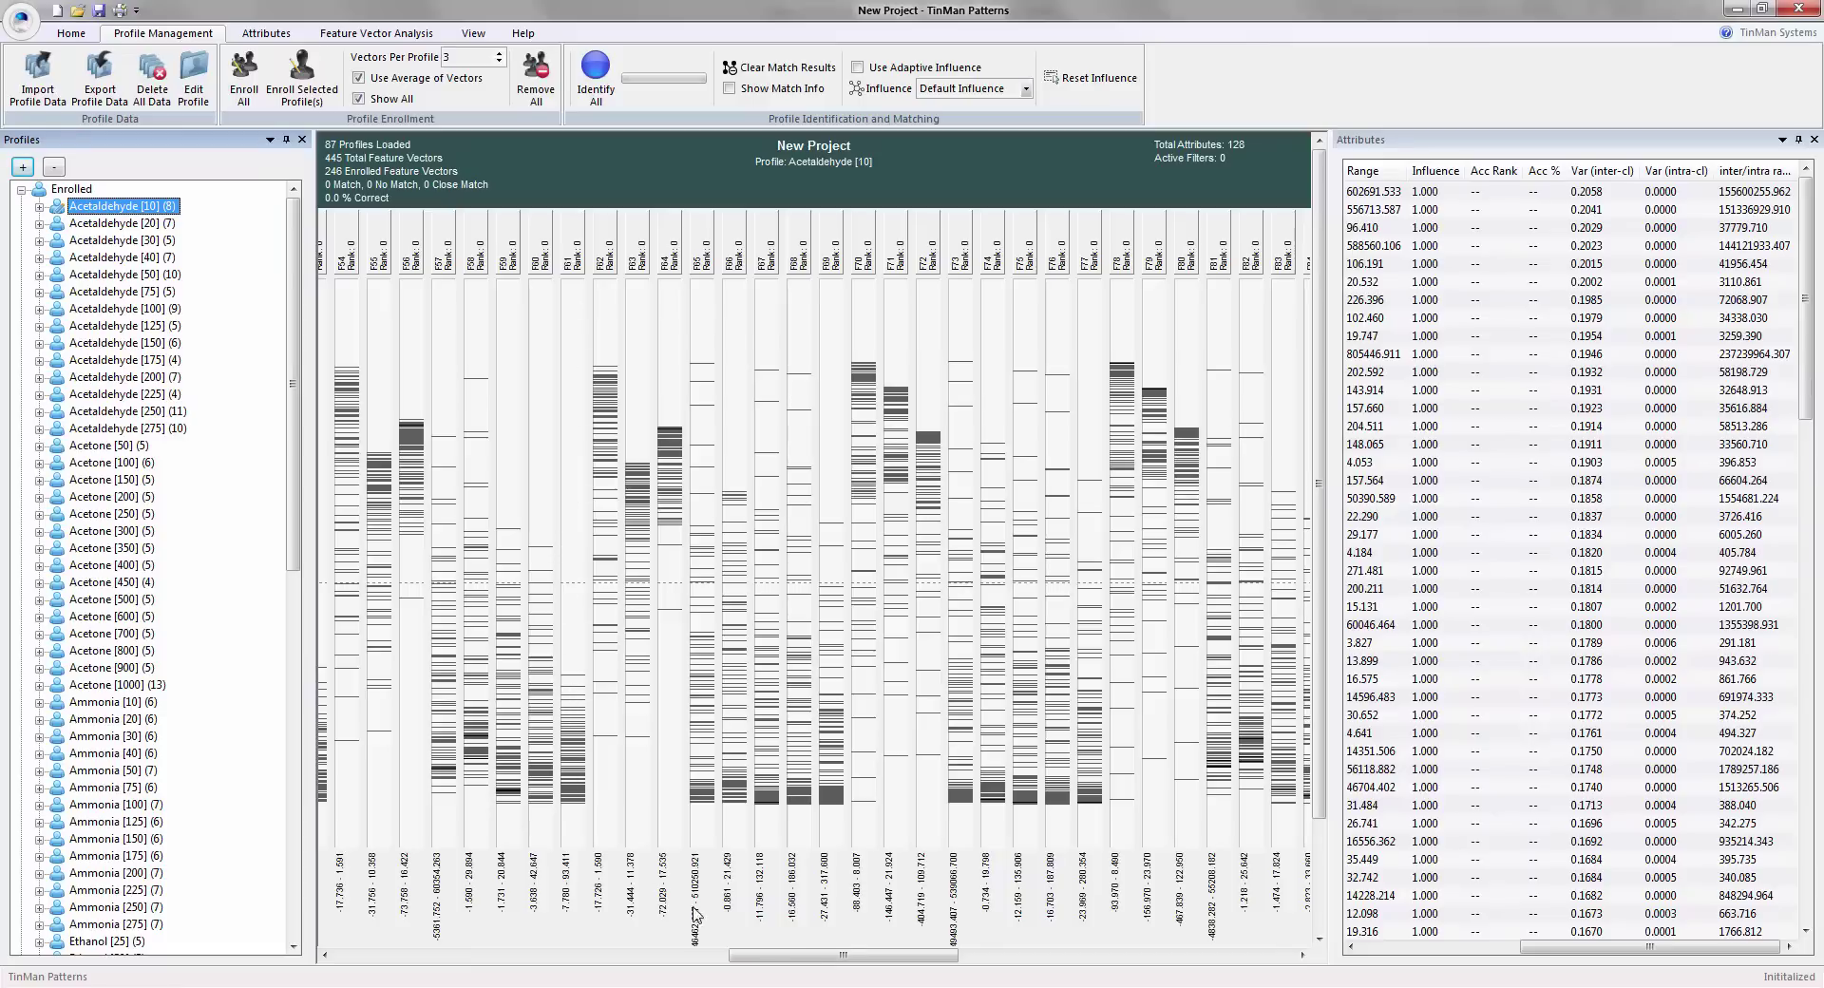
drag(823, 956, 402, 958)
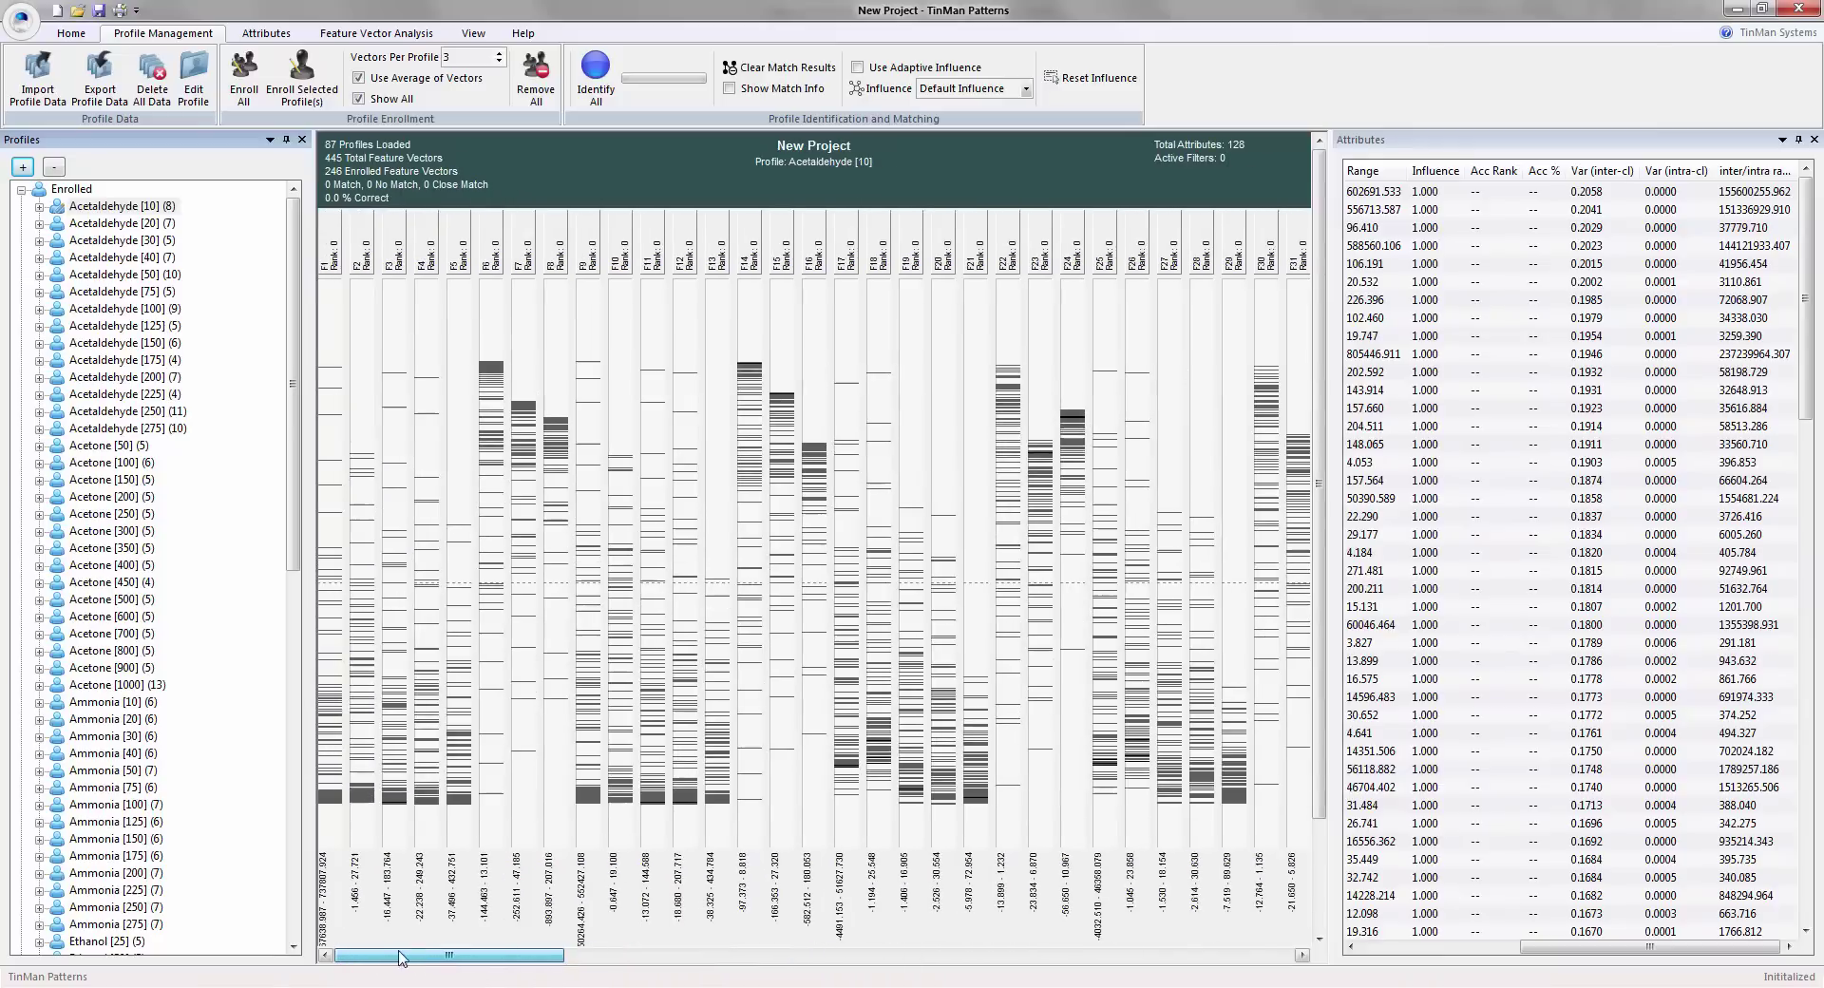
- Identify all vectors (345 match, 39 no match, 61 close, 91.2 % correct) and widen the Profiles panel
click(597, 71)
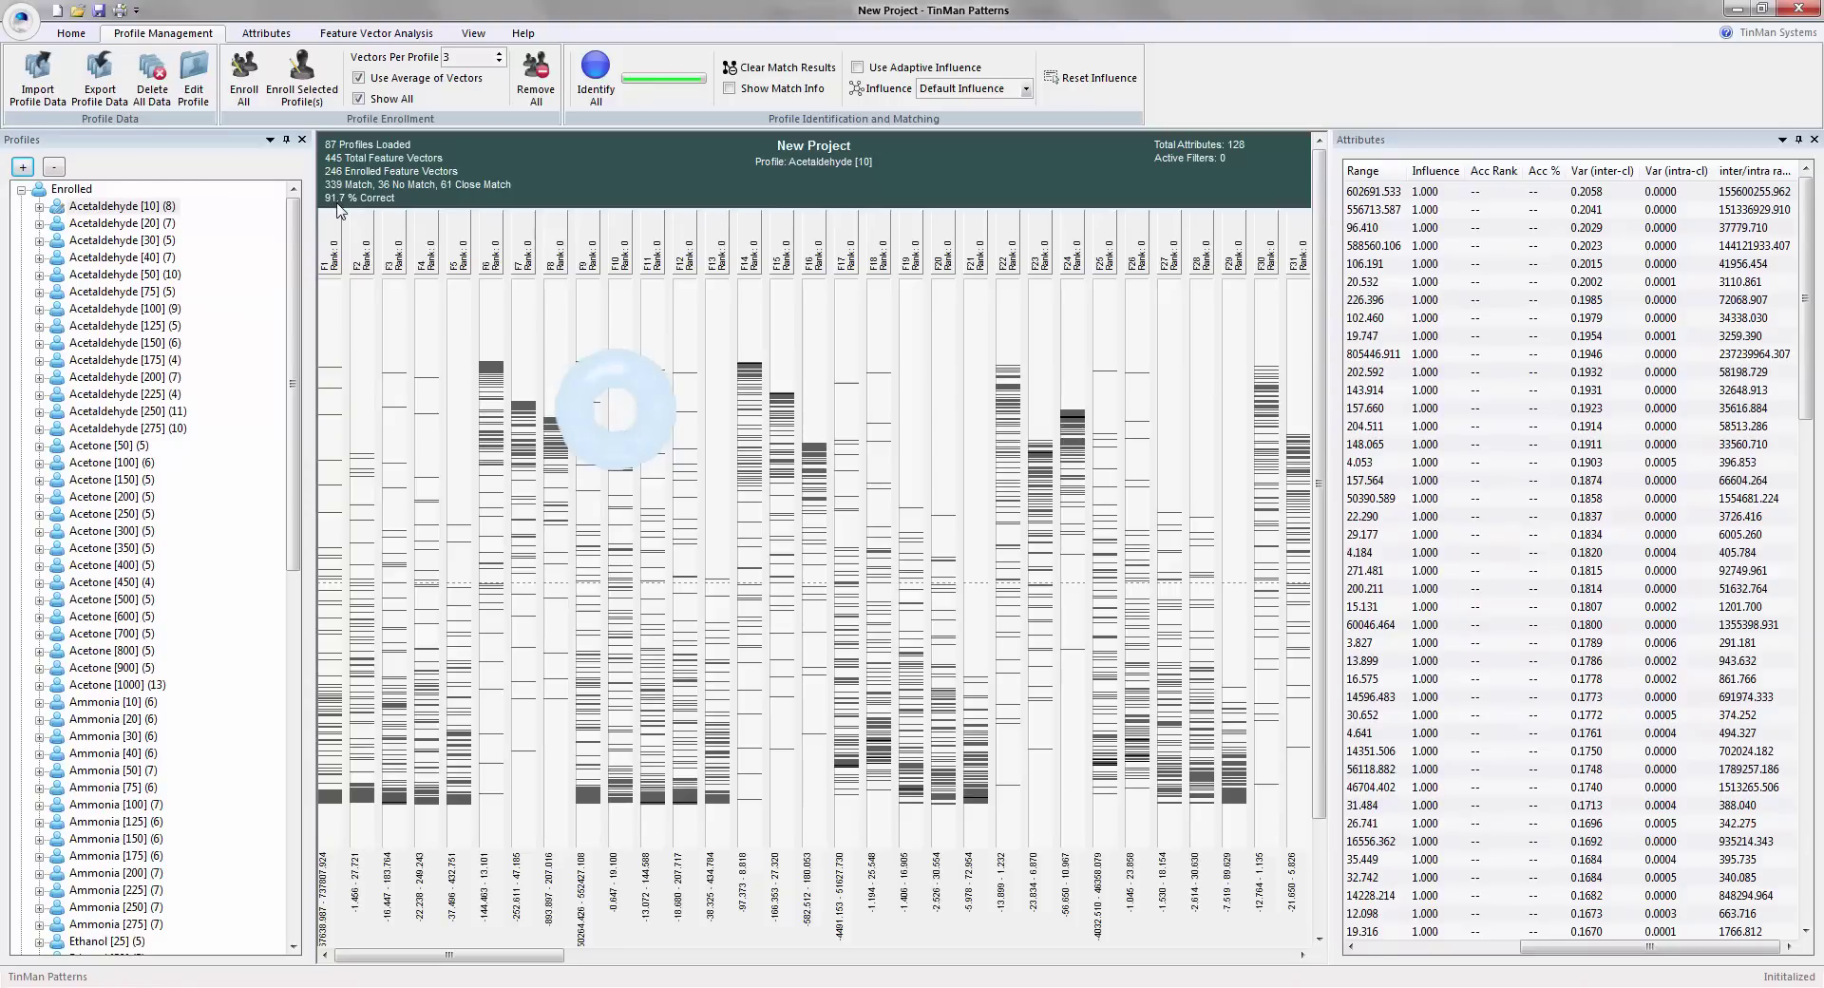
drag(418, 236, 418, 237)
- Compare Acetaldehyde [10] and [20], then expand Acetaldehyde [10] and chart fvec 1
click(240, 211)
click(242, 224)
click(240, 209)
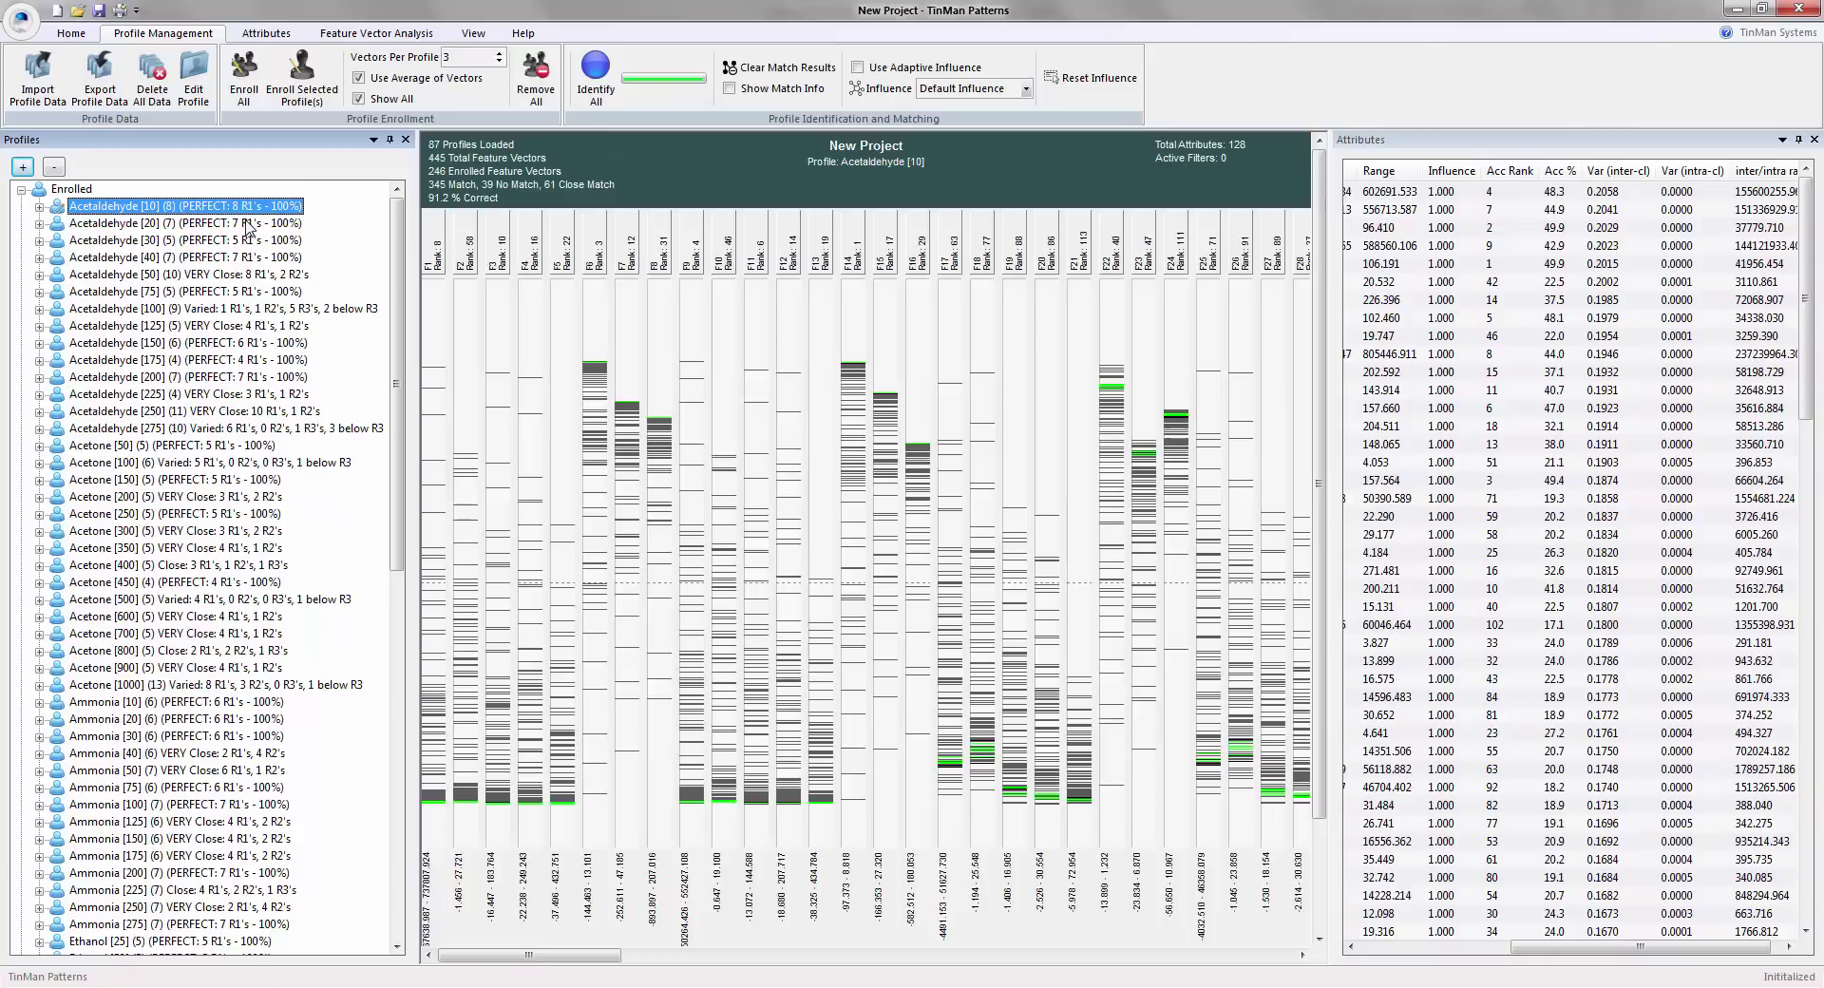
click(247, 226)
click(40, 207)
click(104, 208)
click(107, 225)
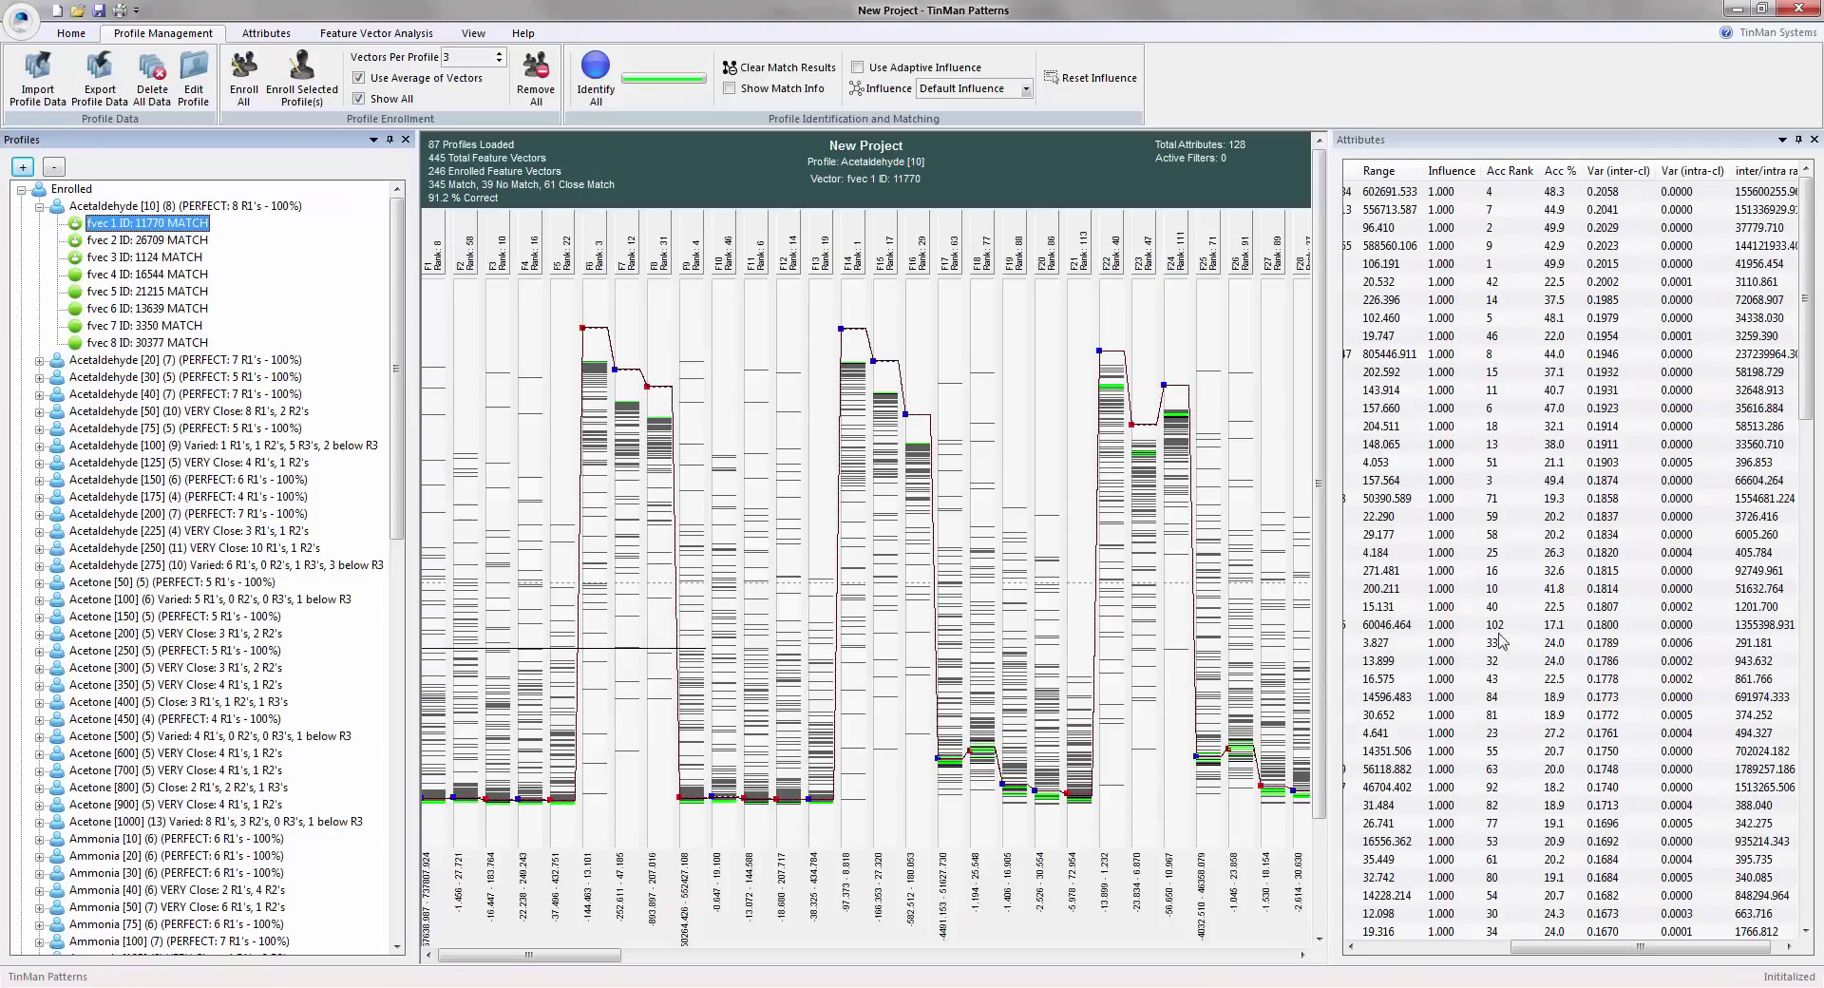
click(473, 34)
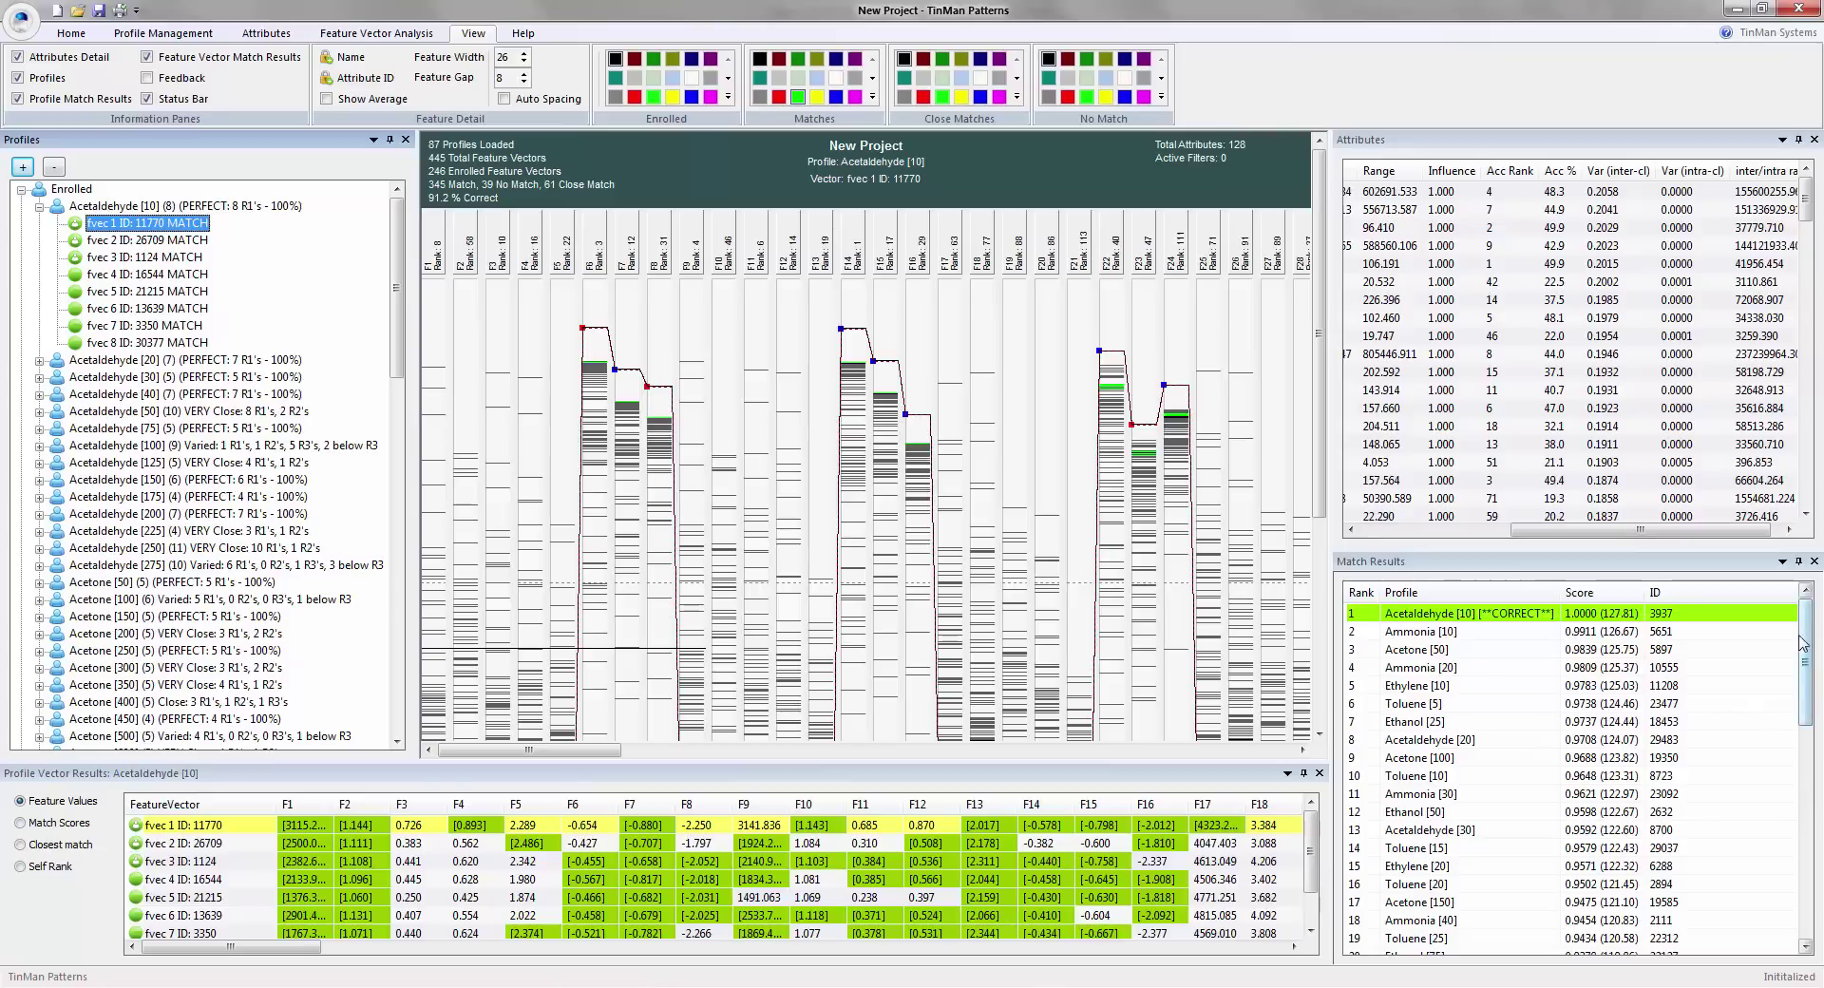
- Show the match results panels and review fvec 2, 3 and 4 of Acetaldehyde [10]
mouse_move(1811, 674)
mouse_down()
mouse_move(1811, 855)
mouse_move(1811, 646)
mouse_up()
click(143, 245)
click(144, 257)
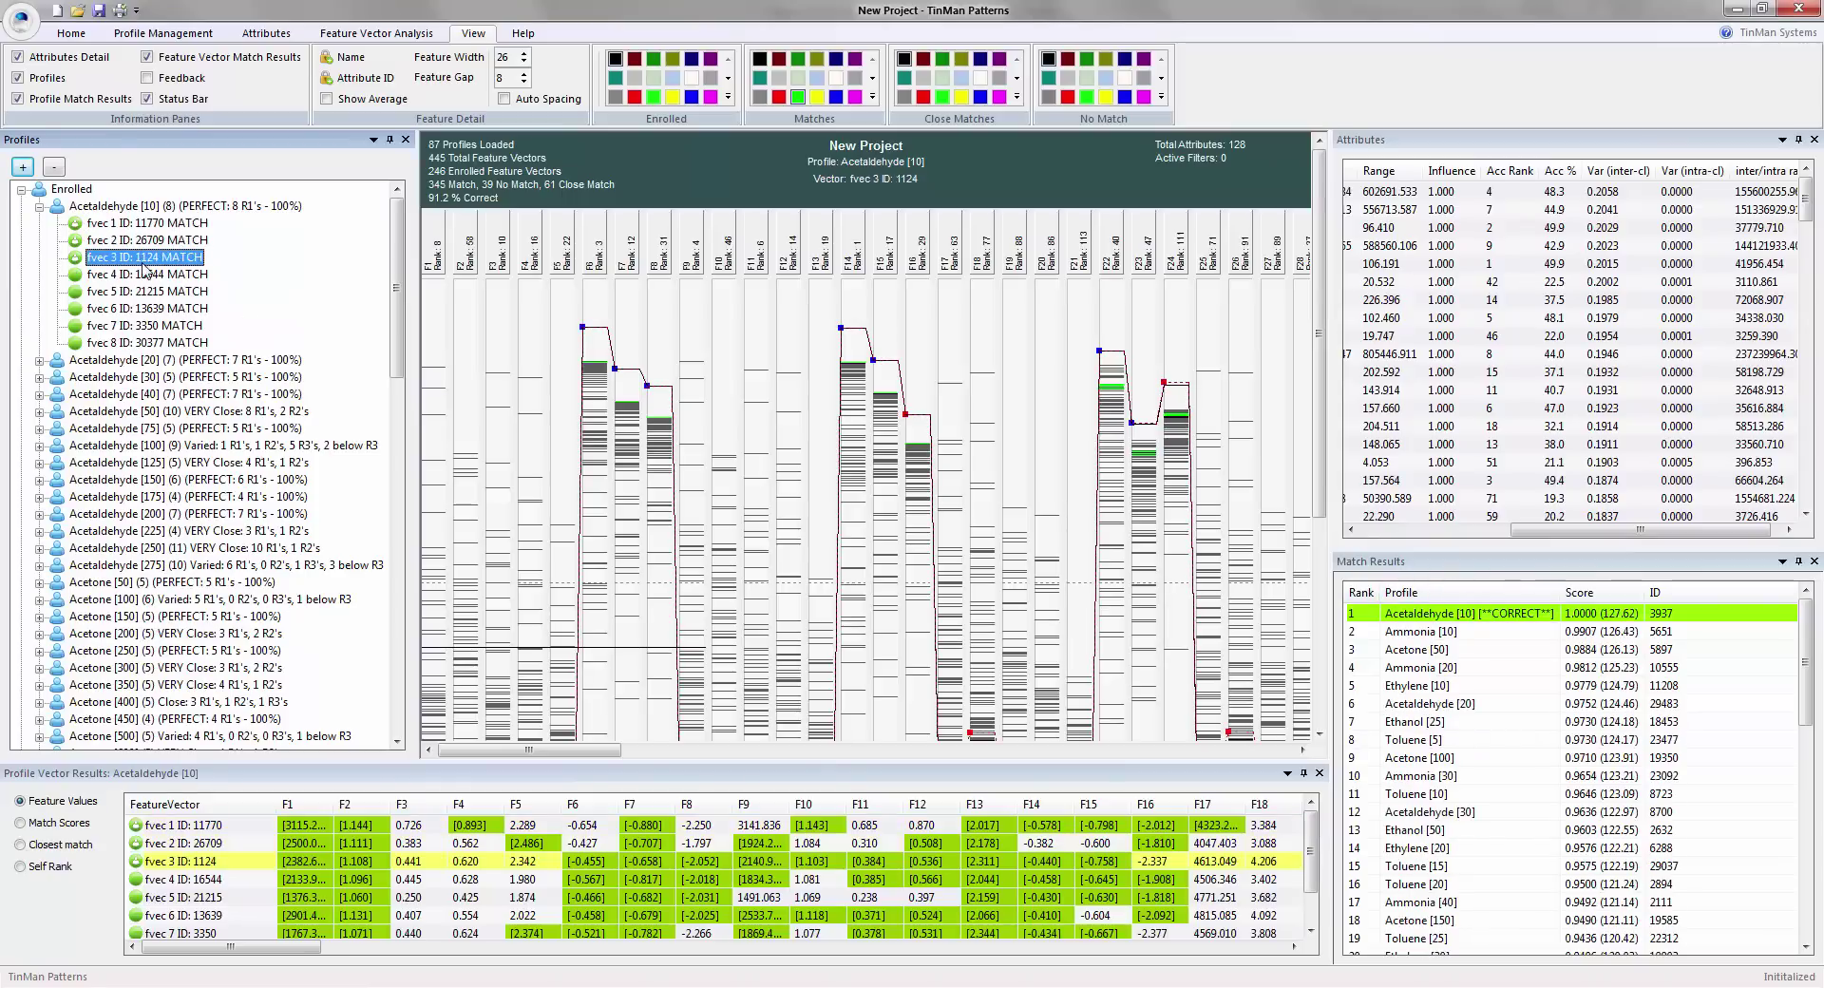
click(156, 277)
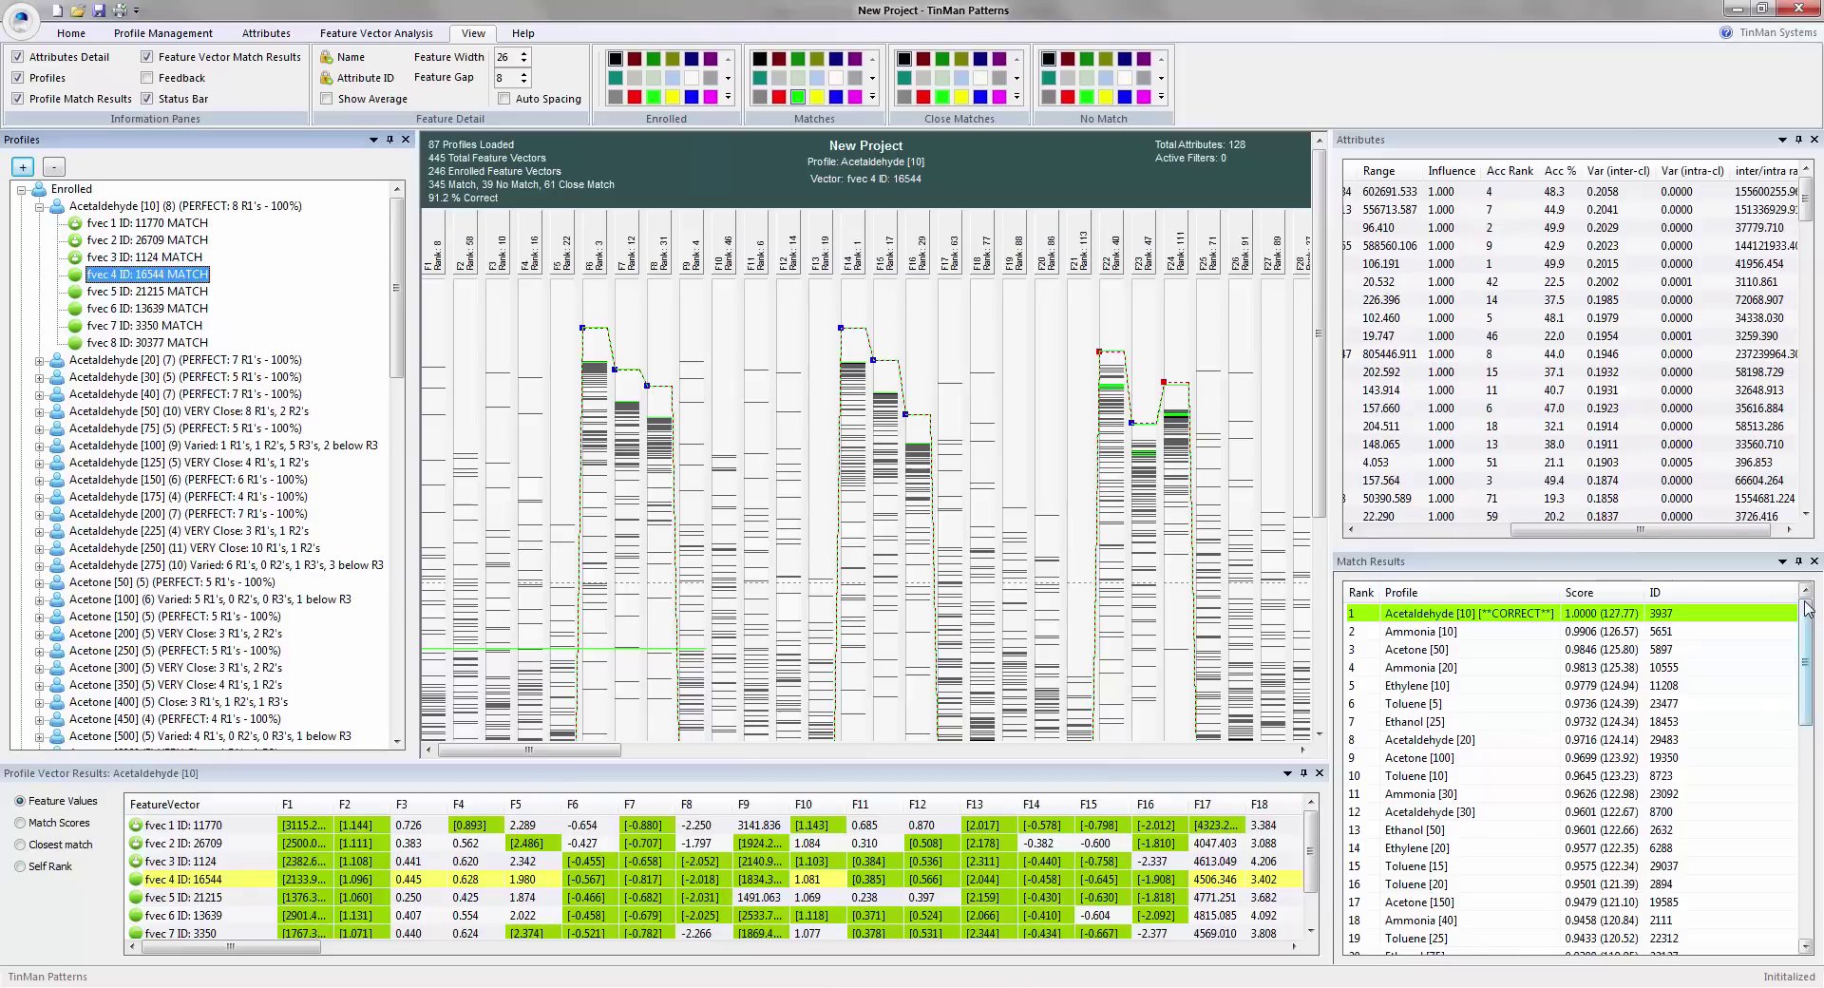
- Review fvec 6 and 8, then switch to the Acetaldehyde [30] and [40] profiles
drag(1805, 698, 1805, 643)
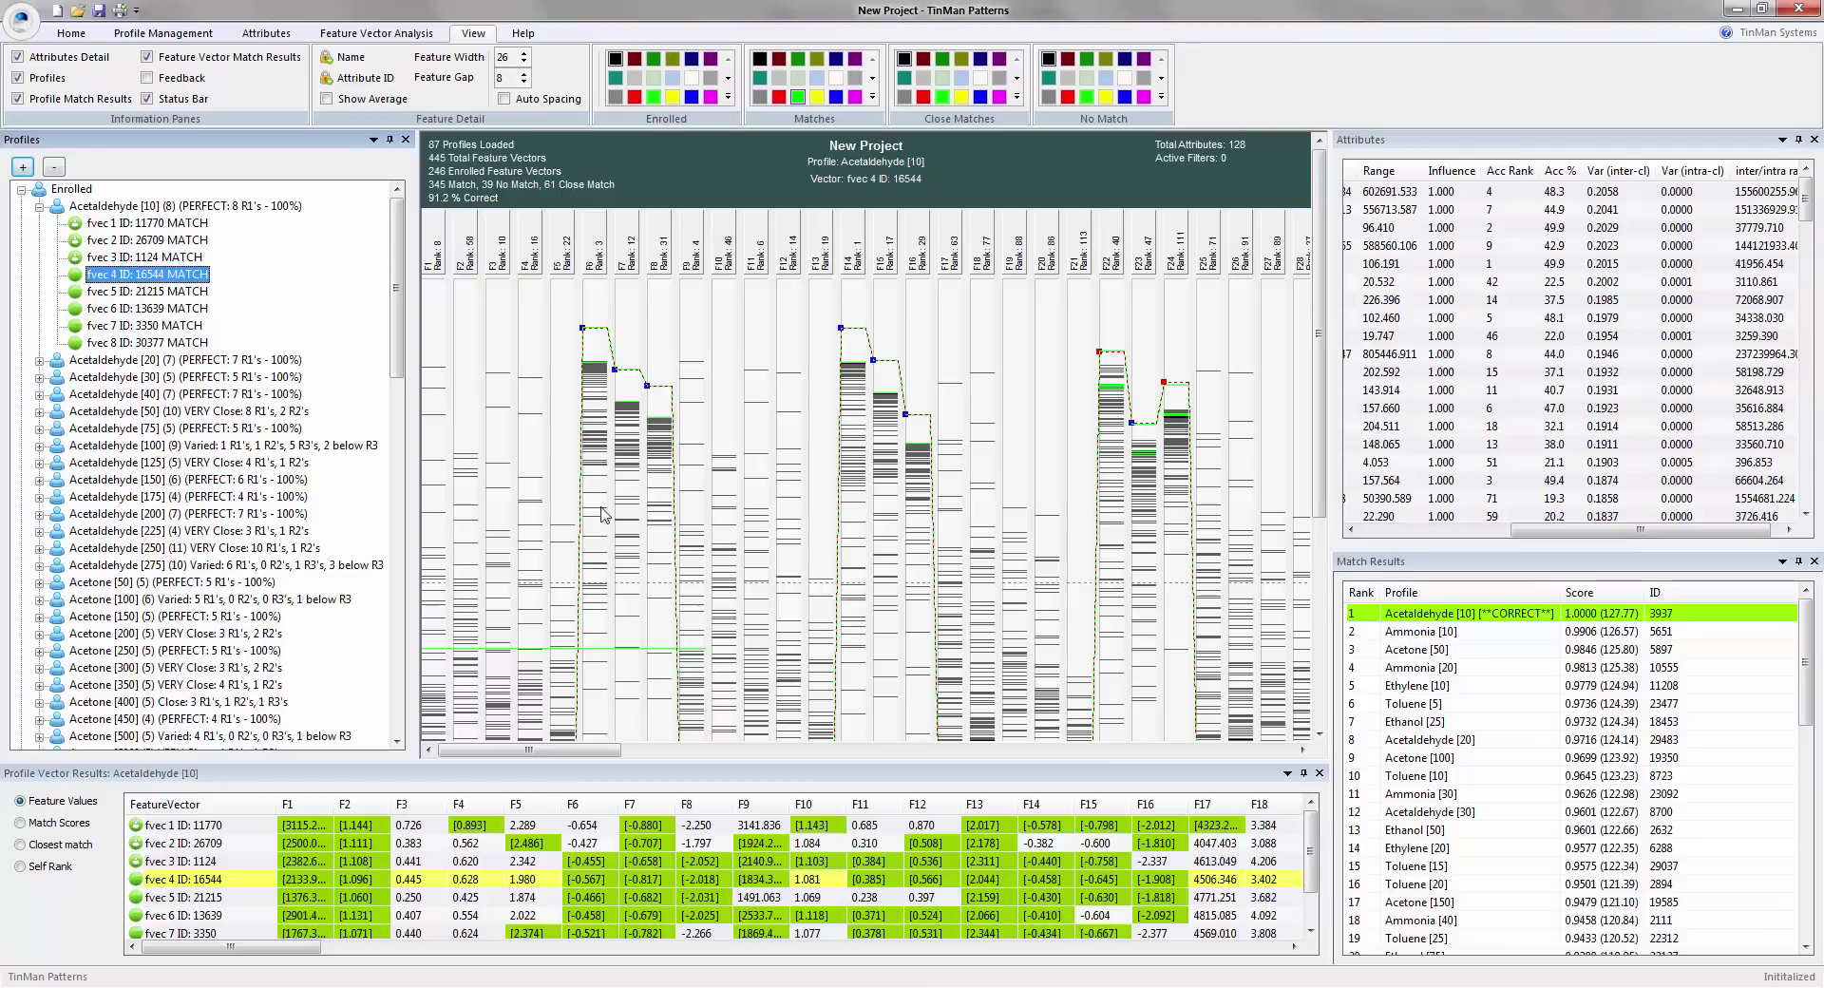
click(114, 308)
click(119, 343)
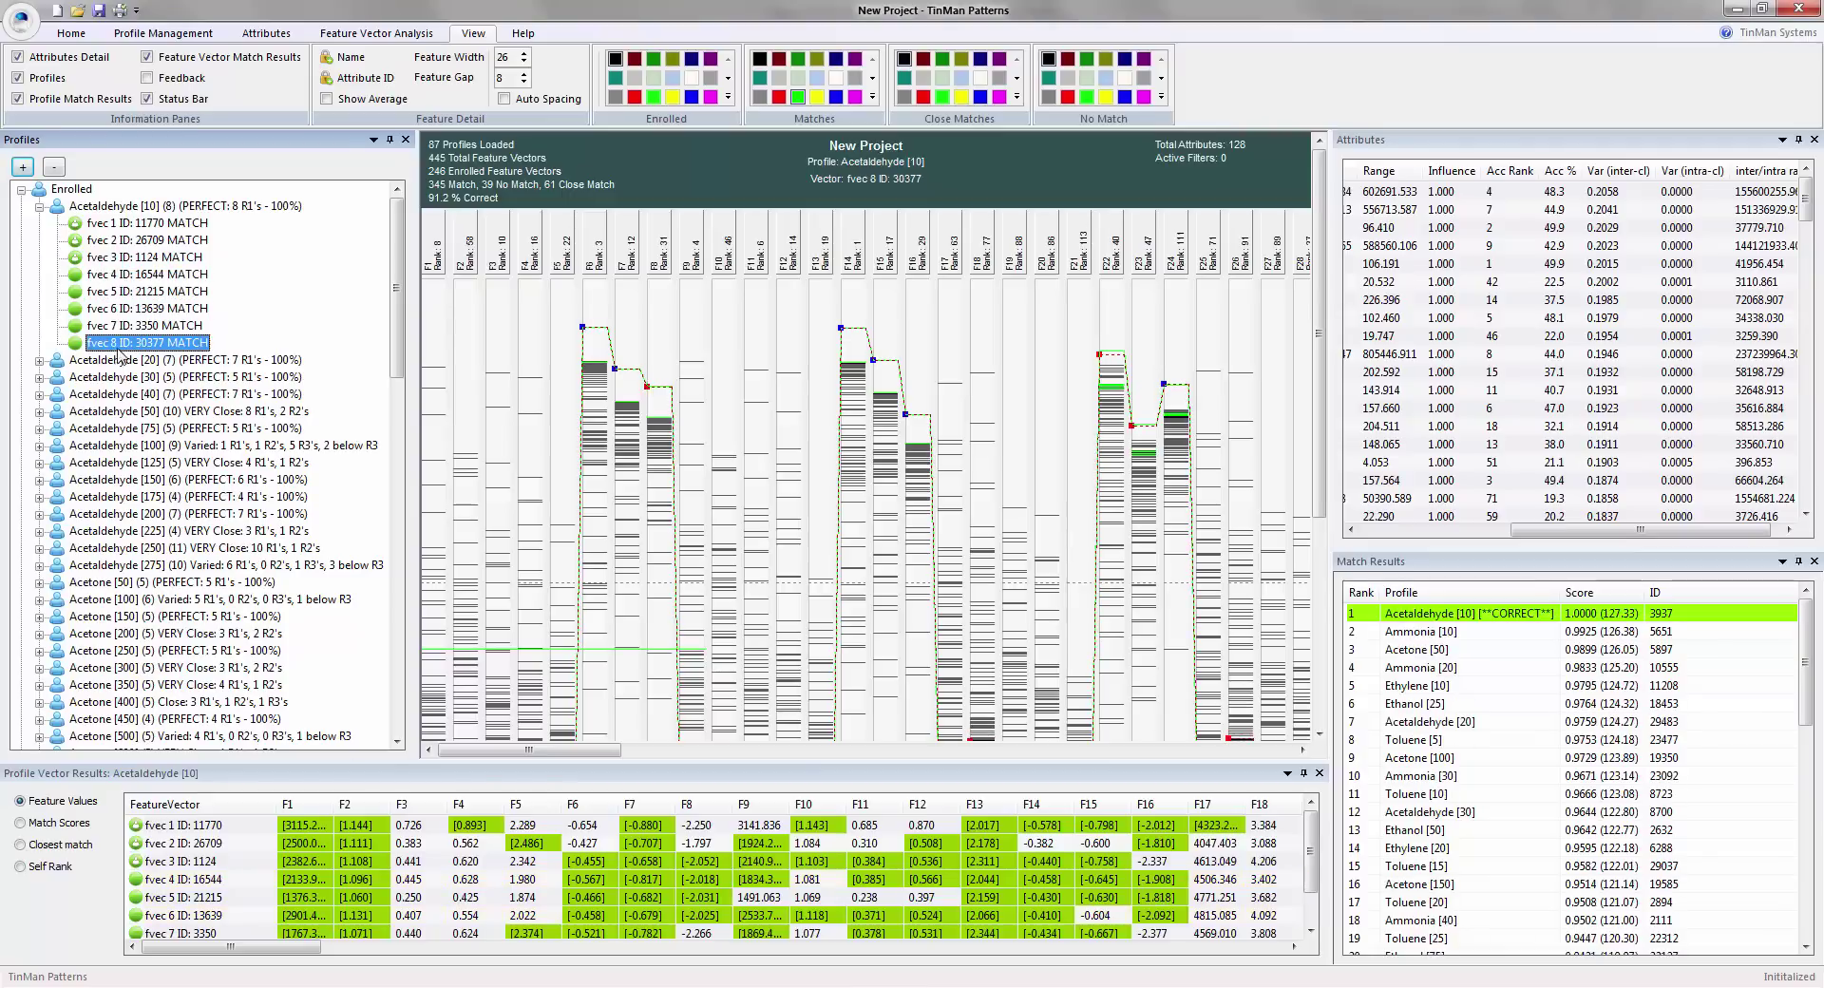
click(187, 370)
click(215, 397)
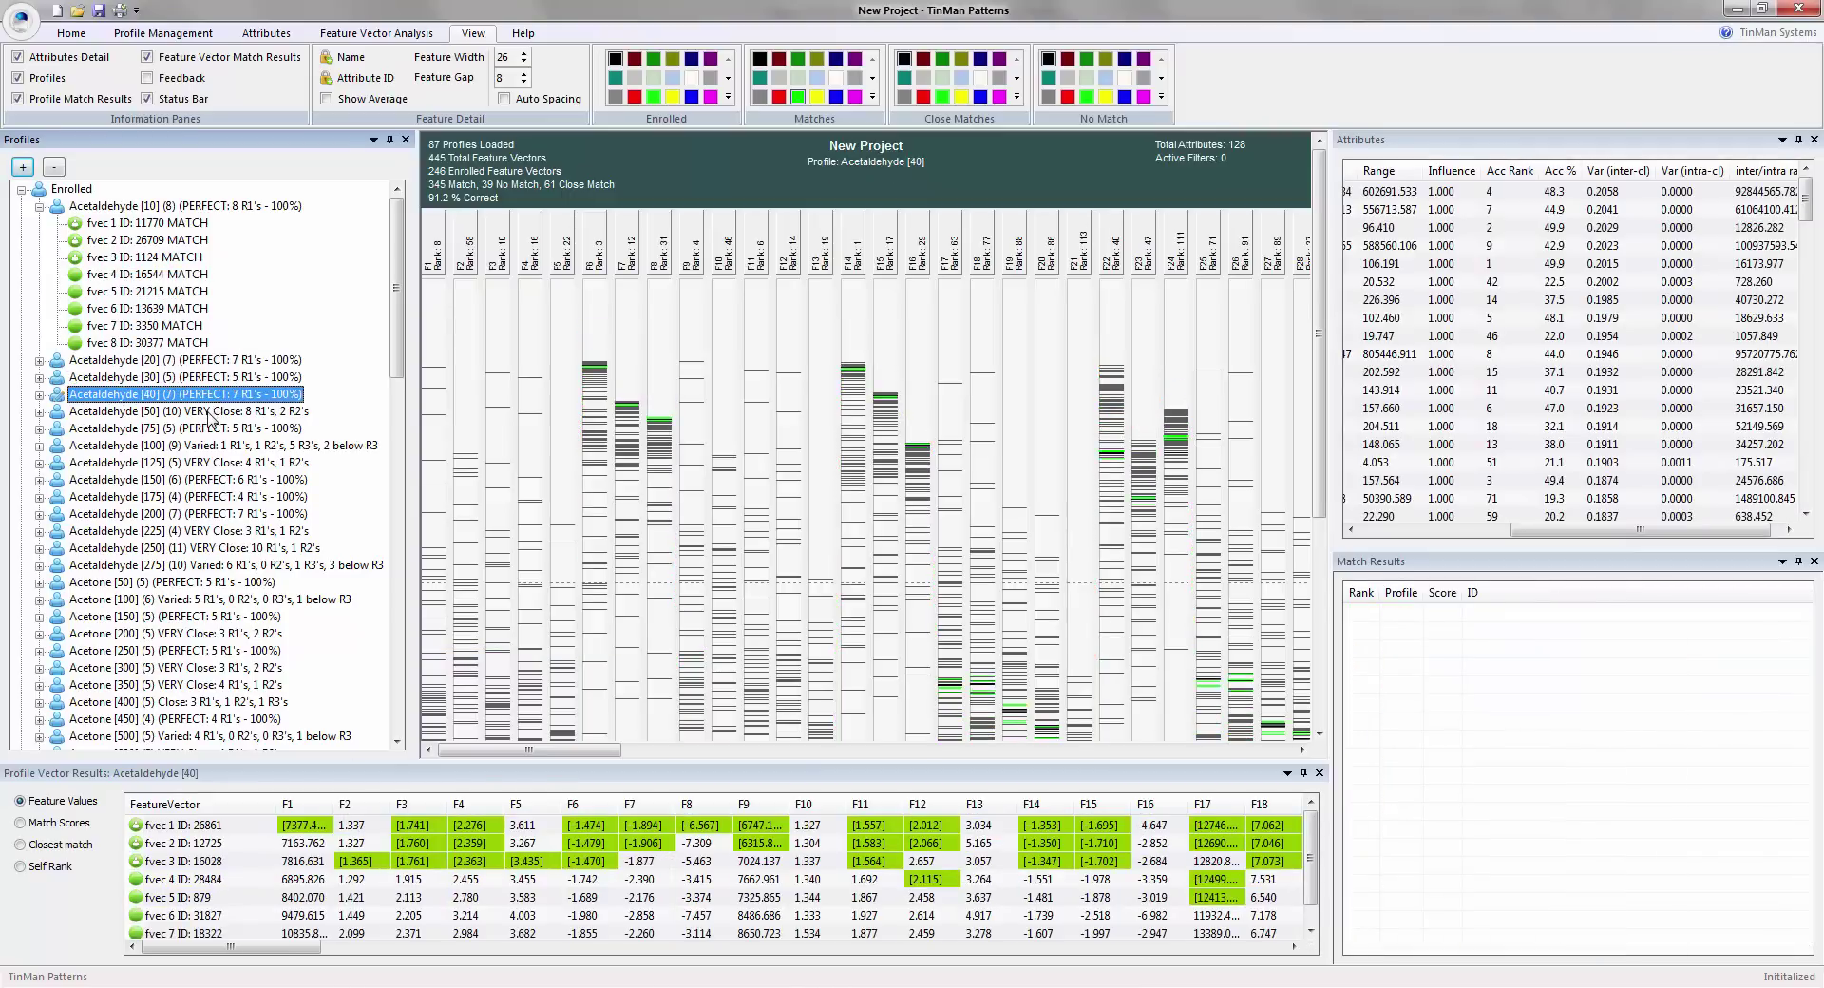
- Expand Acetaldehyde [50] and inspect match results for its fvec 2, 3, 4 and 7 (ID 26948)
click(214, 414)
click(40, 412)
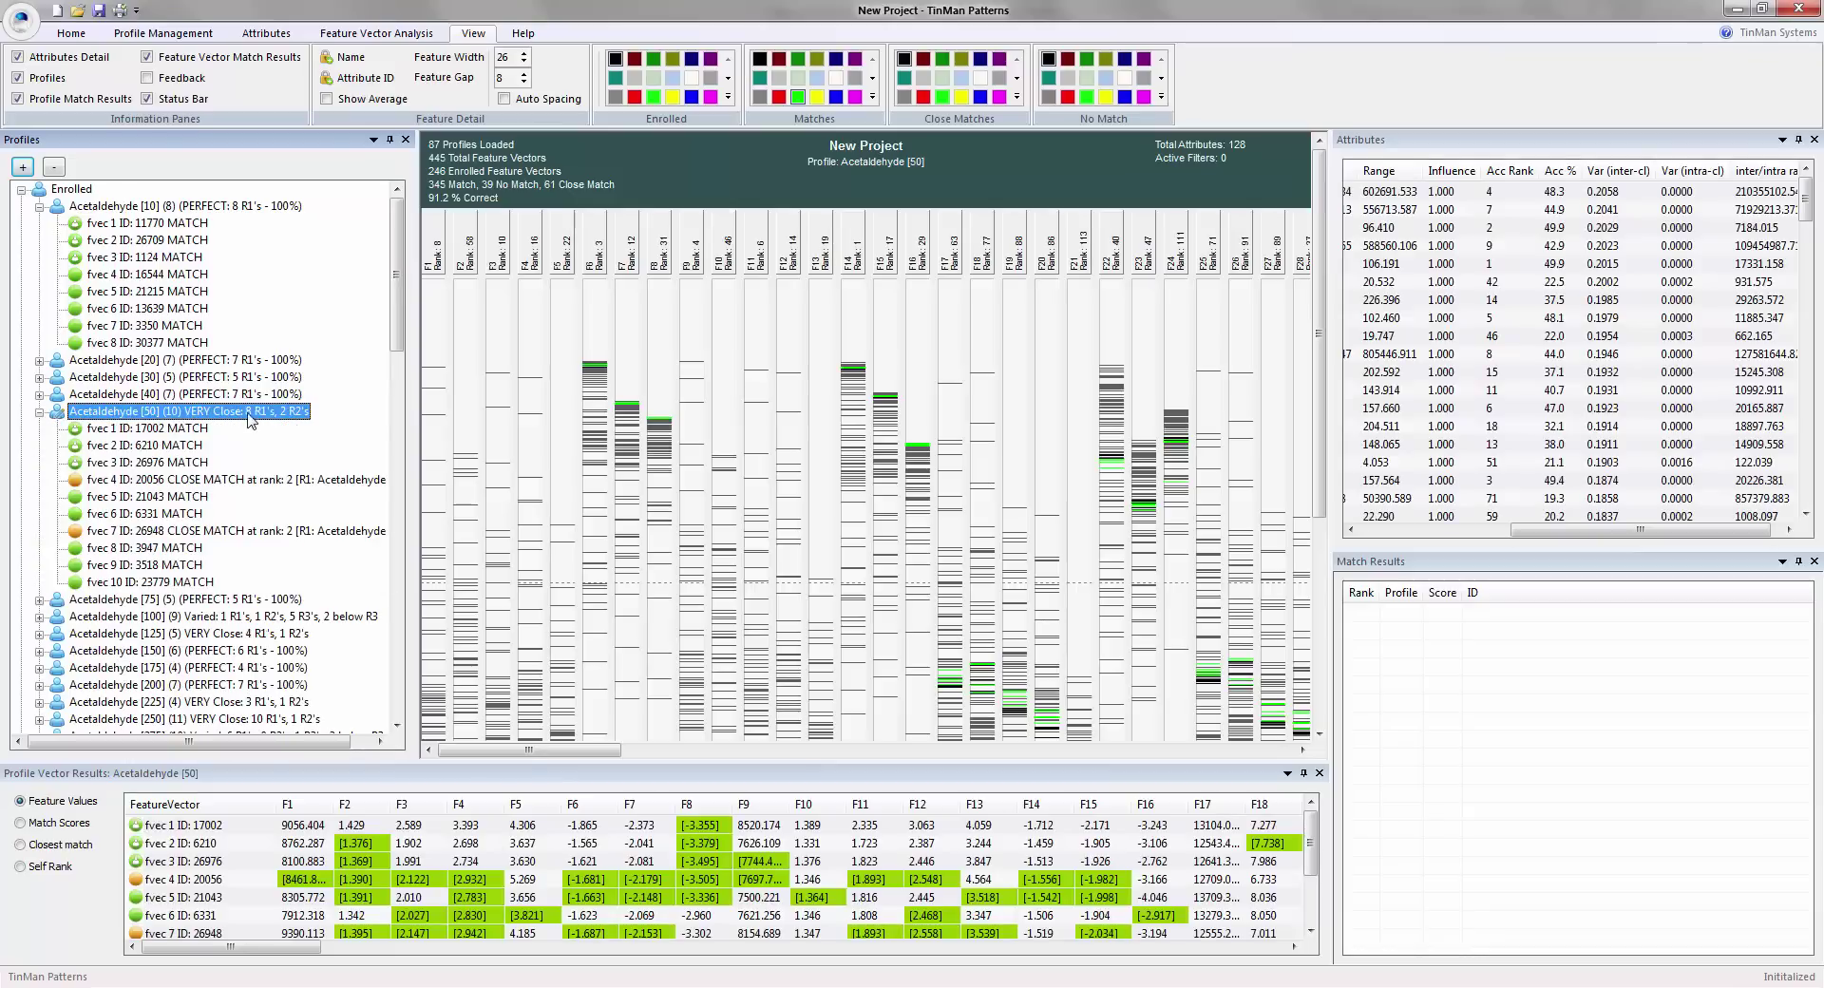
click(152, 443)
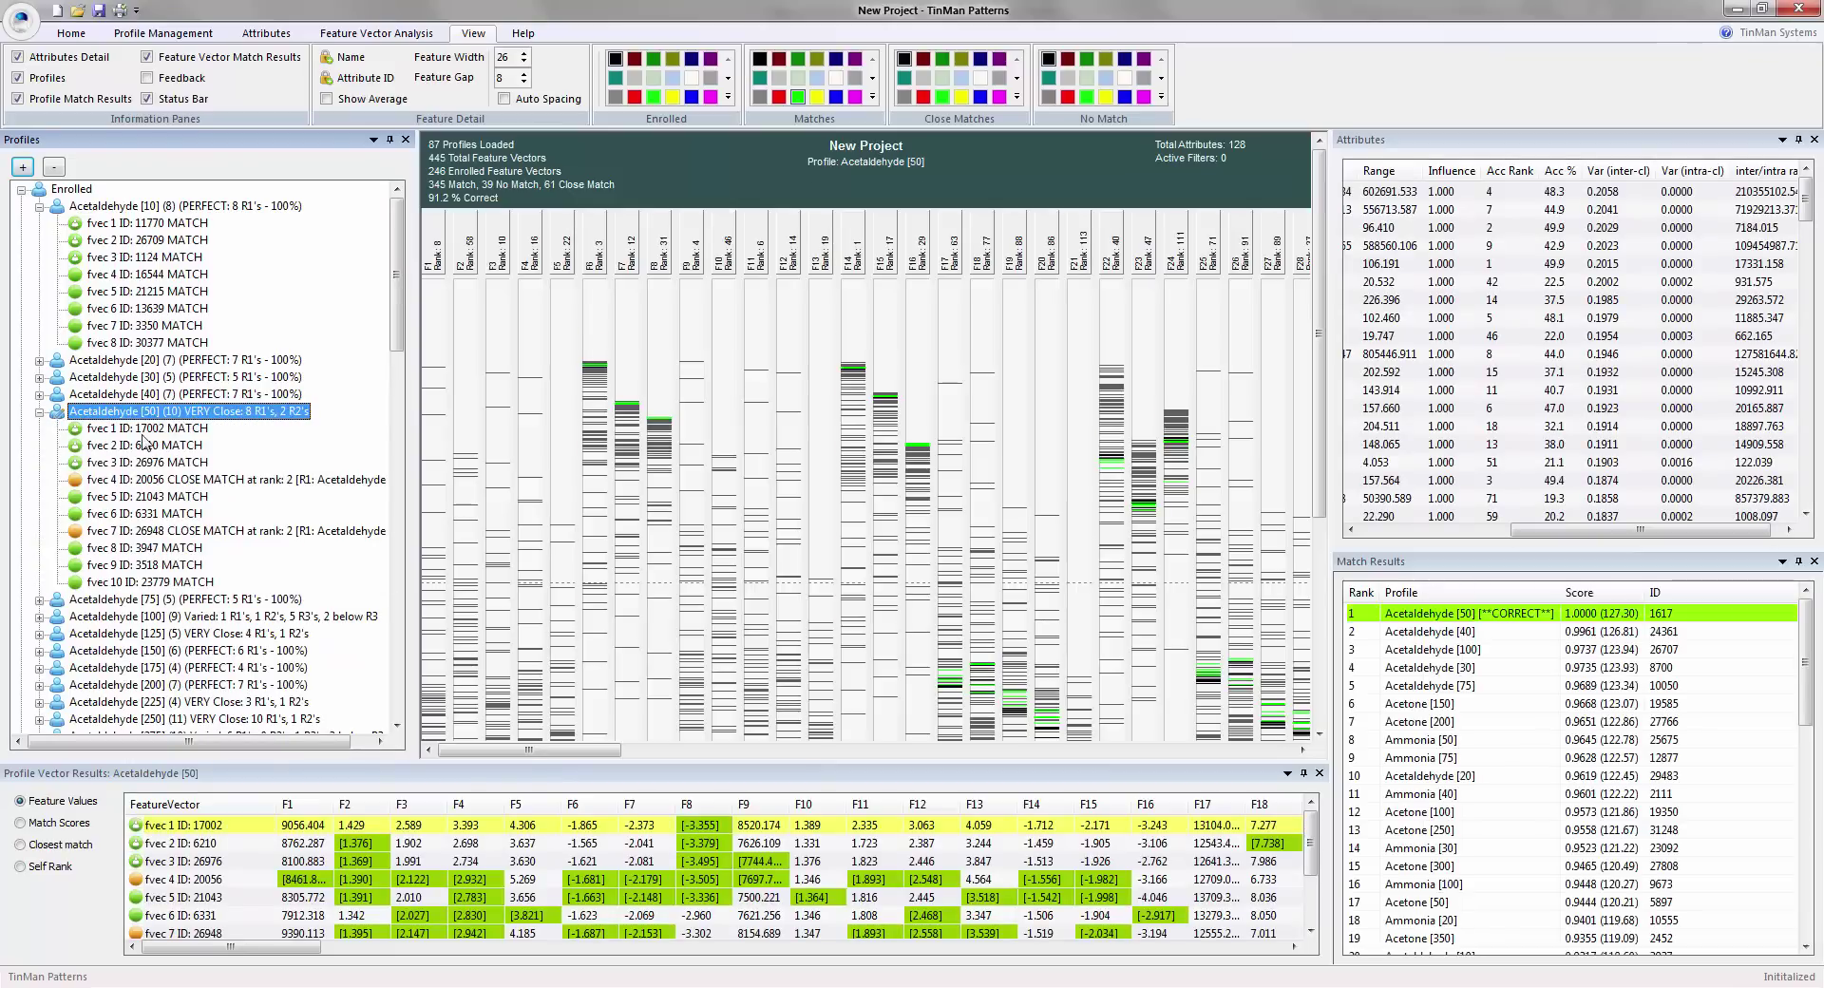
click(148, 463)
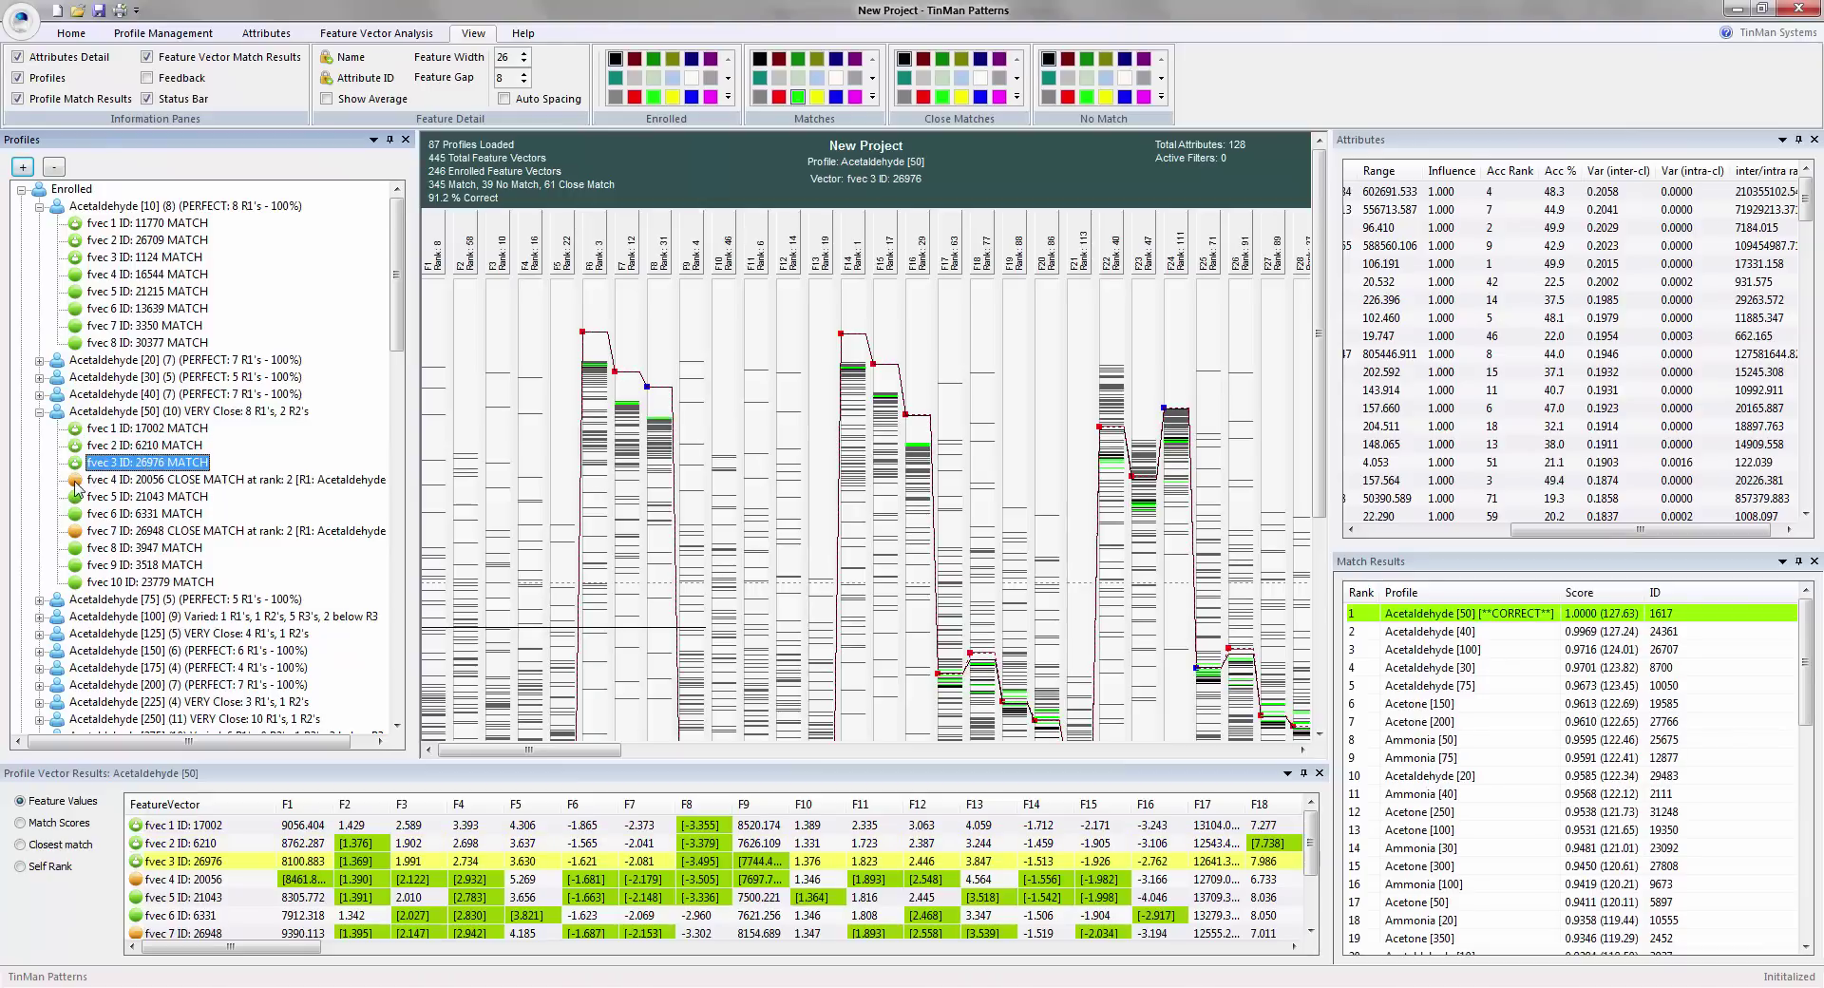
click(78, 481)
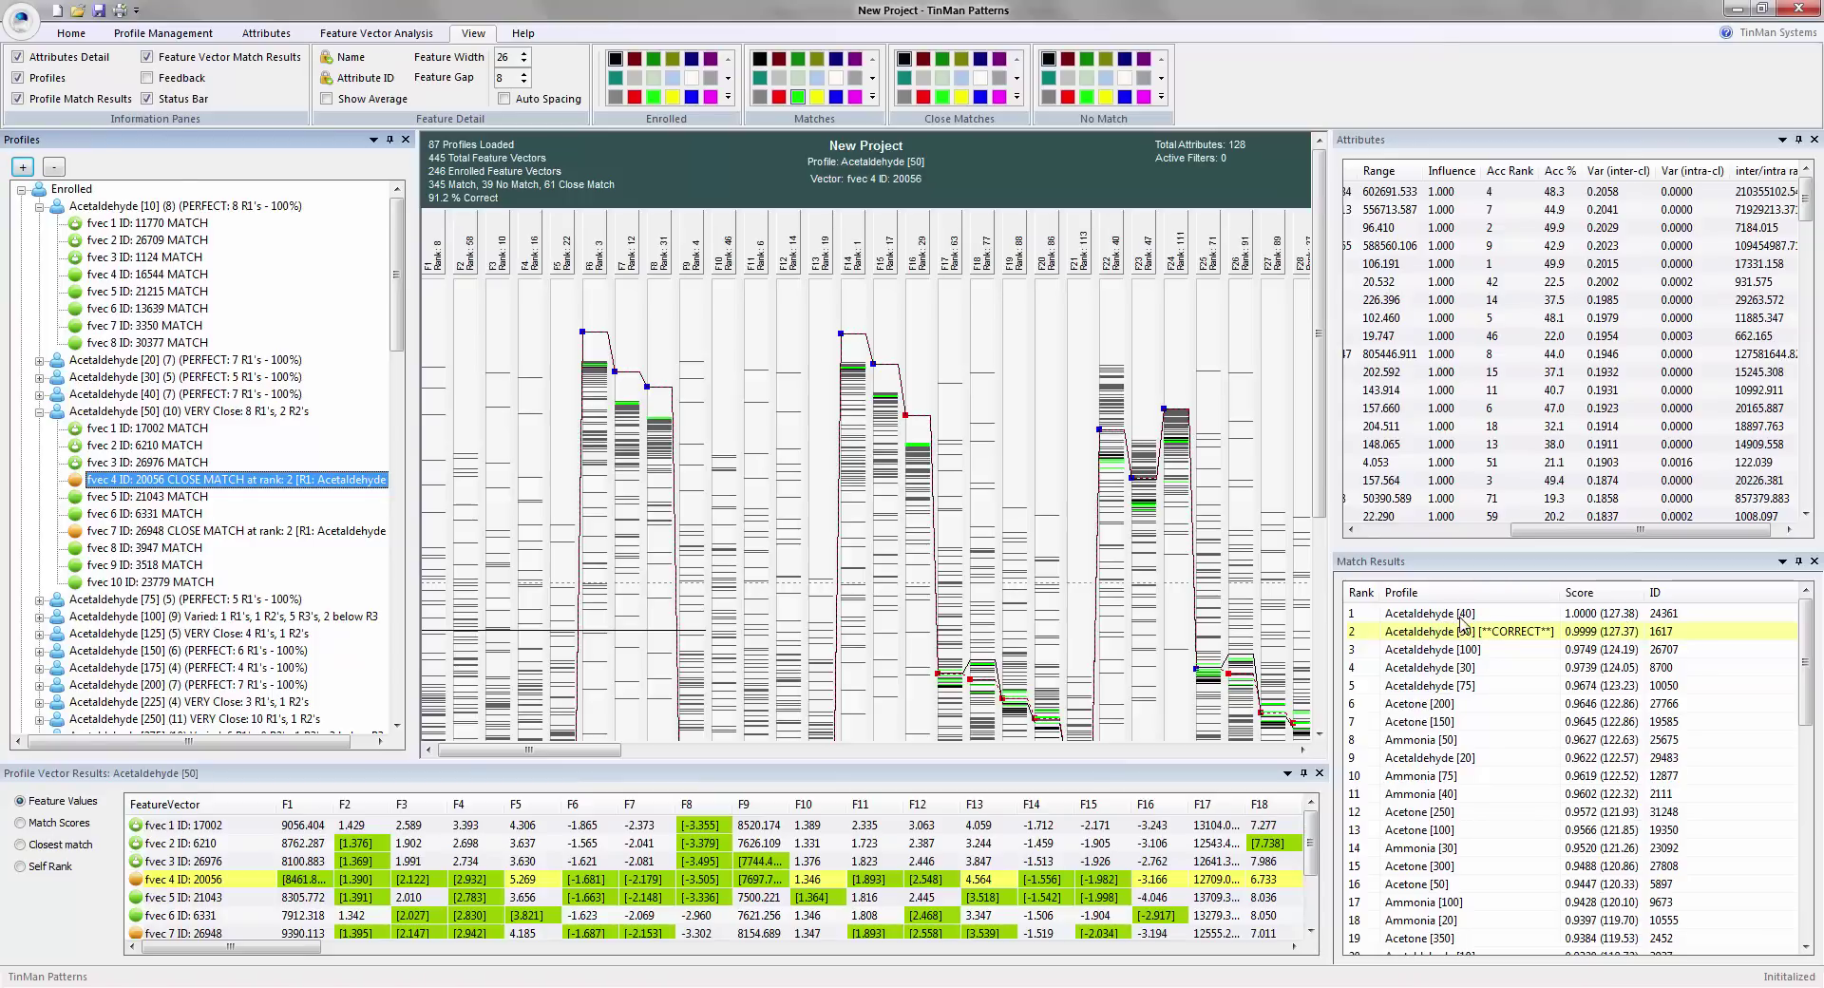
click(282, 529)
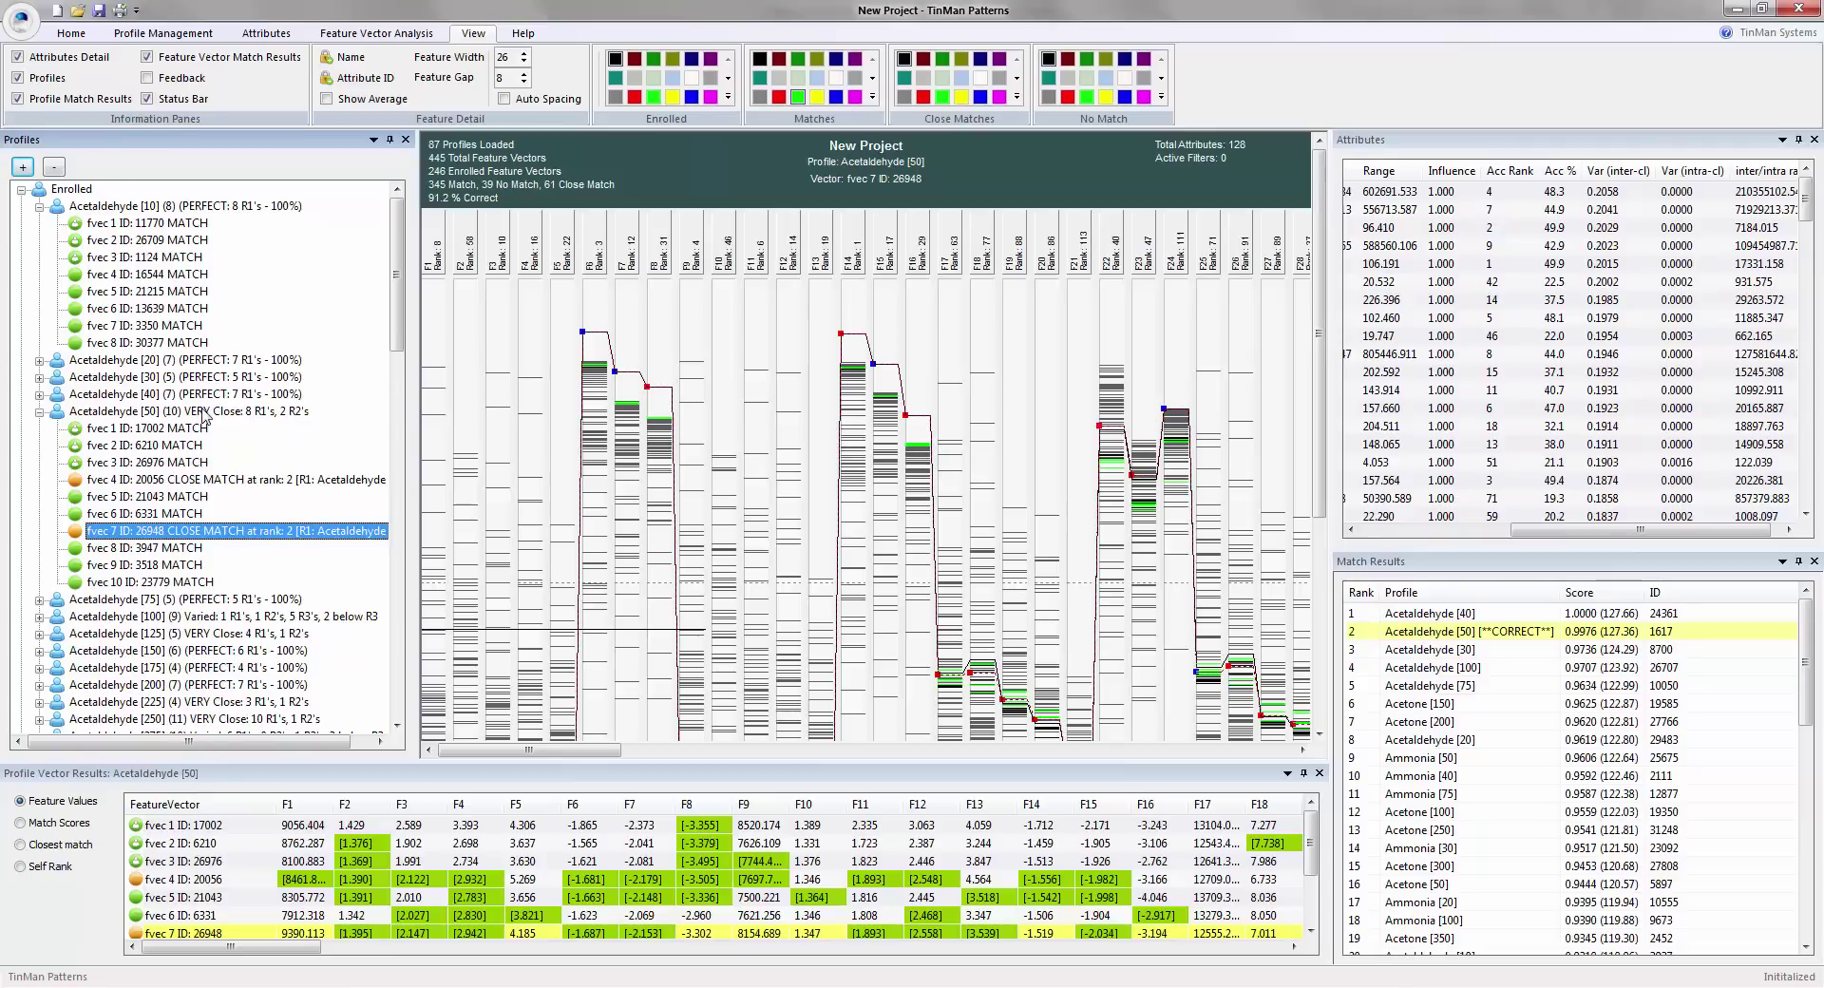
- Expand Acetaldehyde [100], widen the profiles list, and view fvec 3's matches
double_click(207, 620)
scroll(237, 380, down, 5)
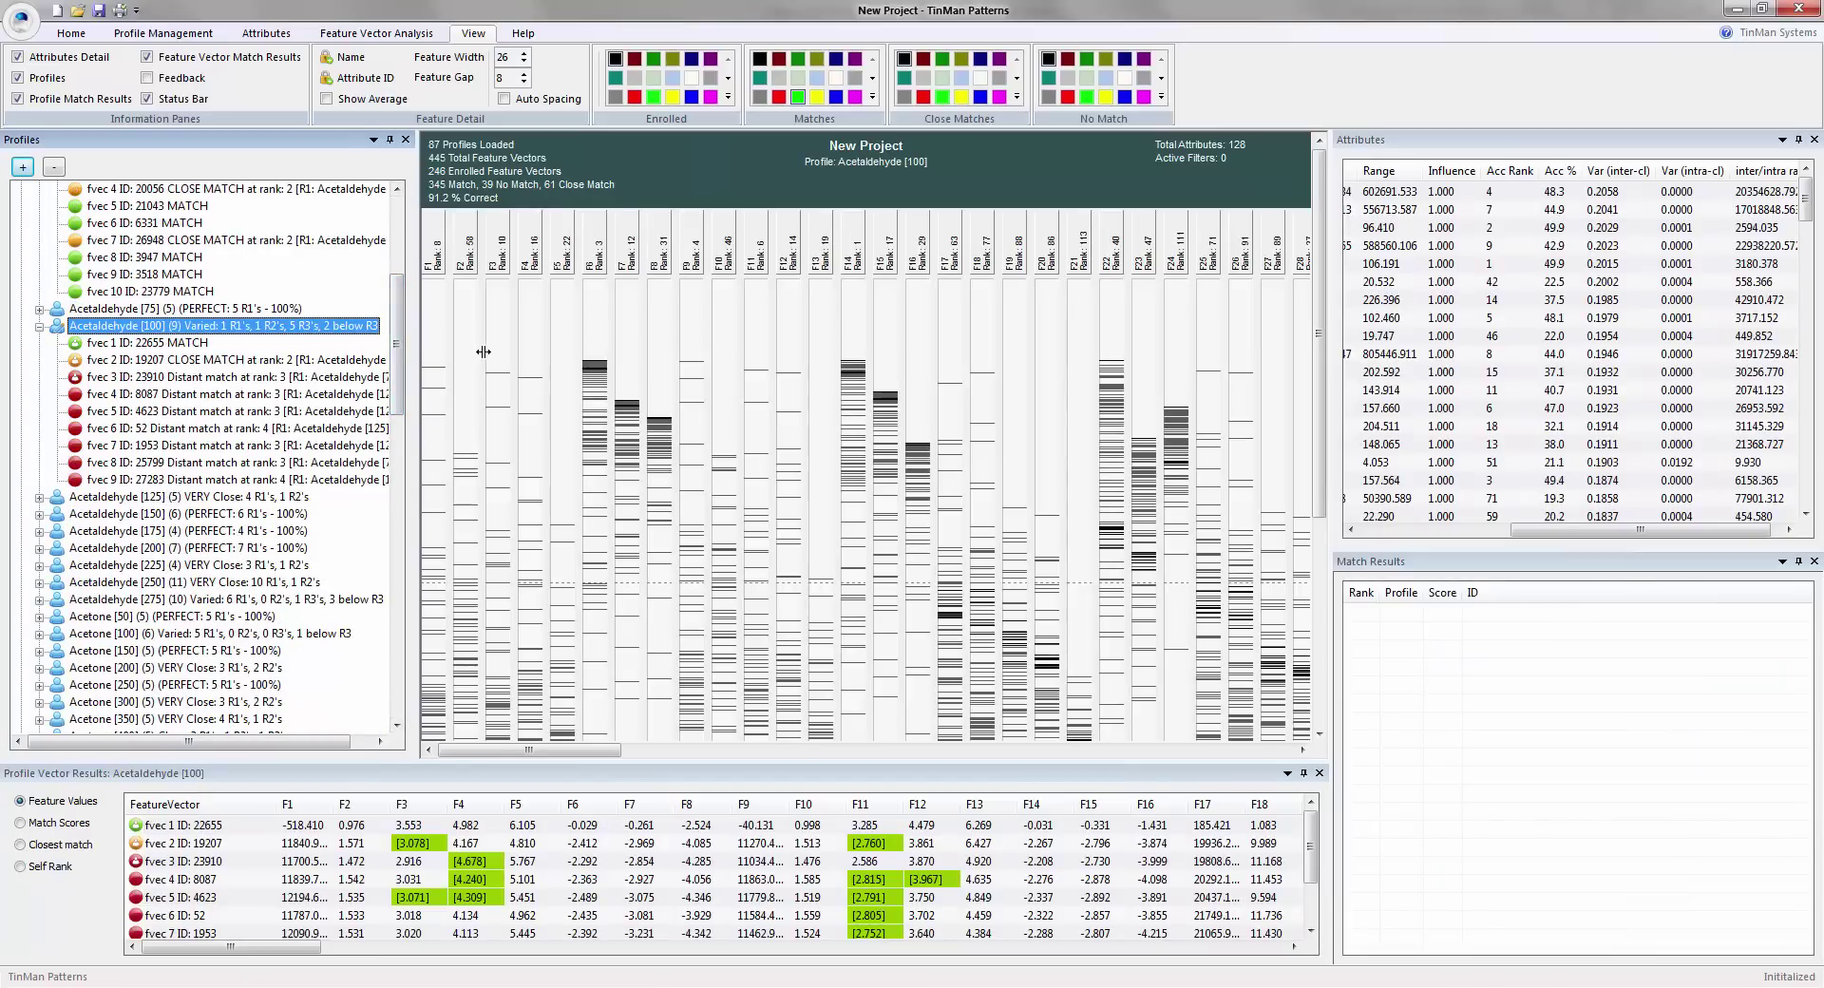
drag(419, 351, 482, 352)
click(342, 378)
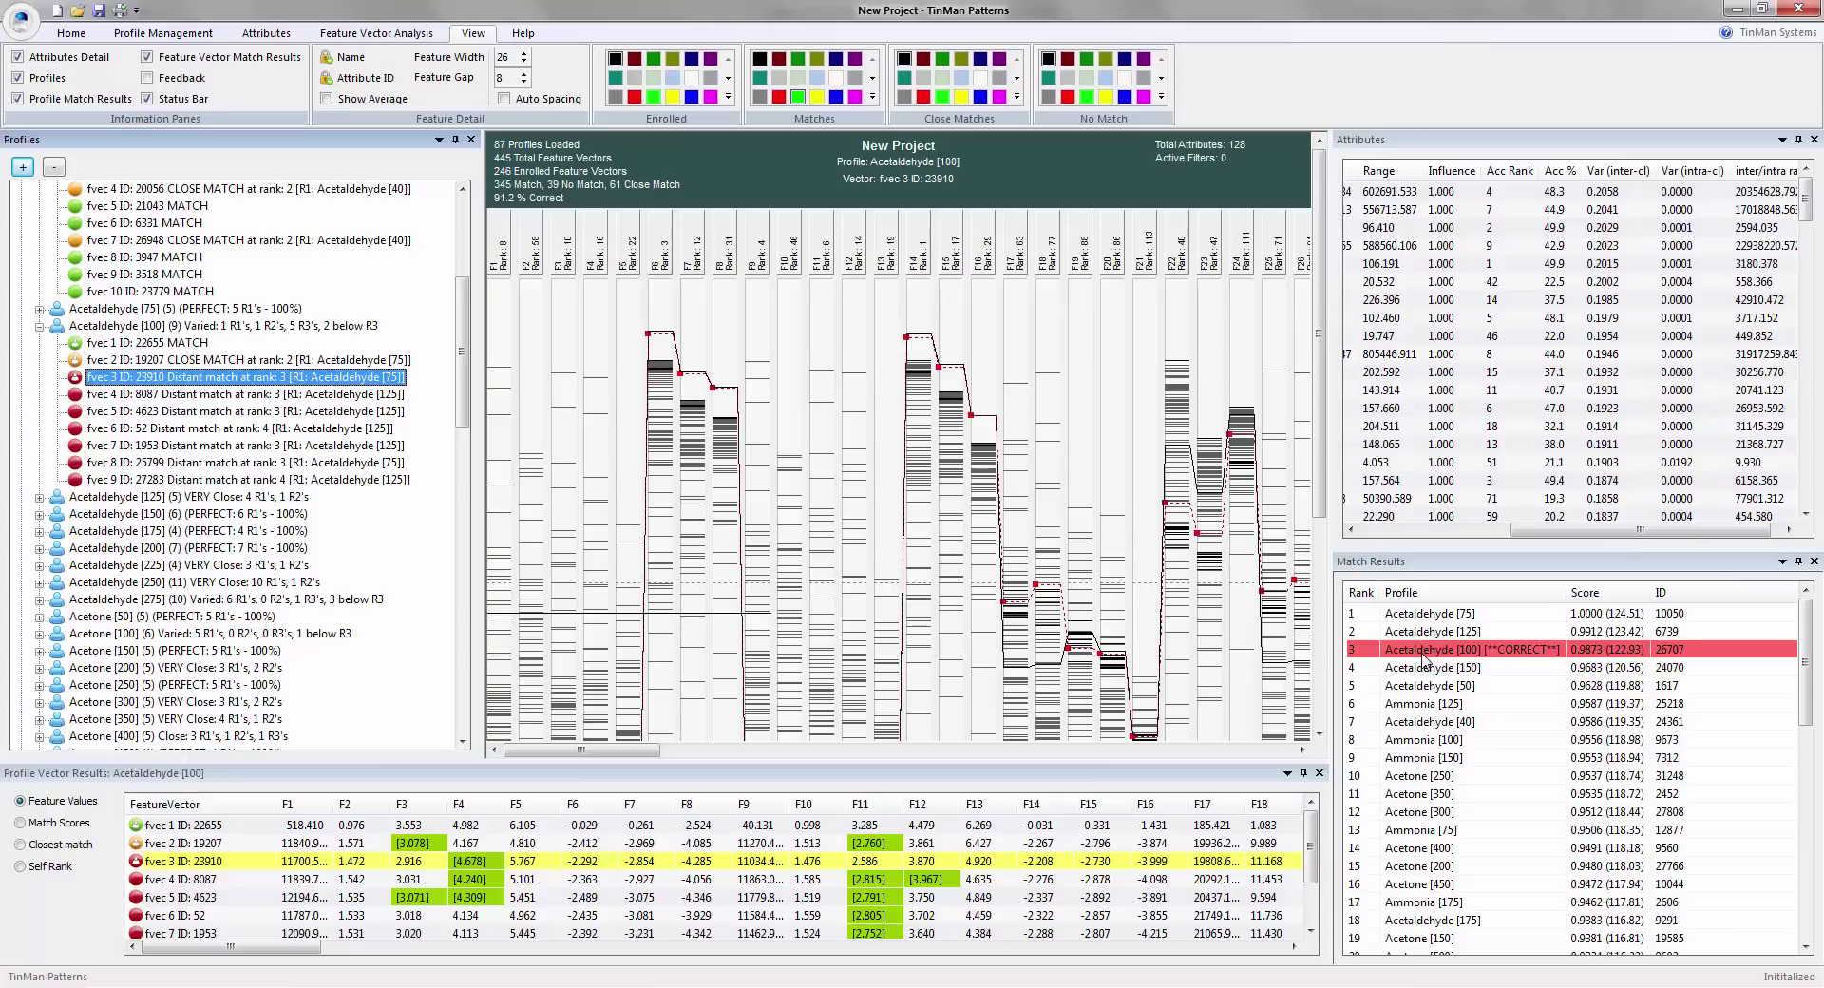
- Step through Acetaldehyde [100]'s fvec 5 to 9, ending on fvec 9 (ID 27283)
click(218, 411)
click(225, 429)
click(229, 447)
click(230, 463)
click(231, 480)
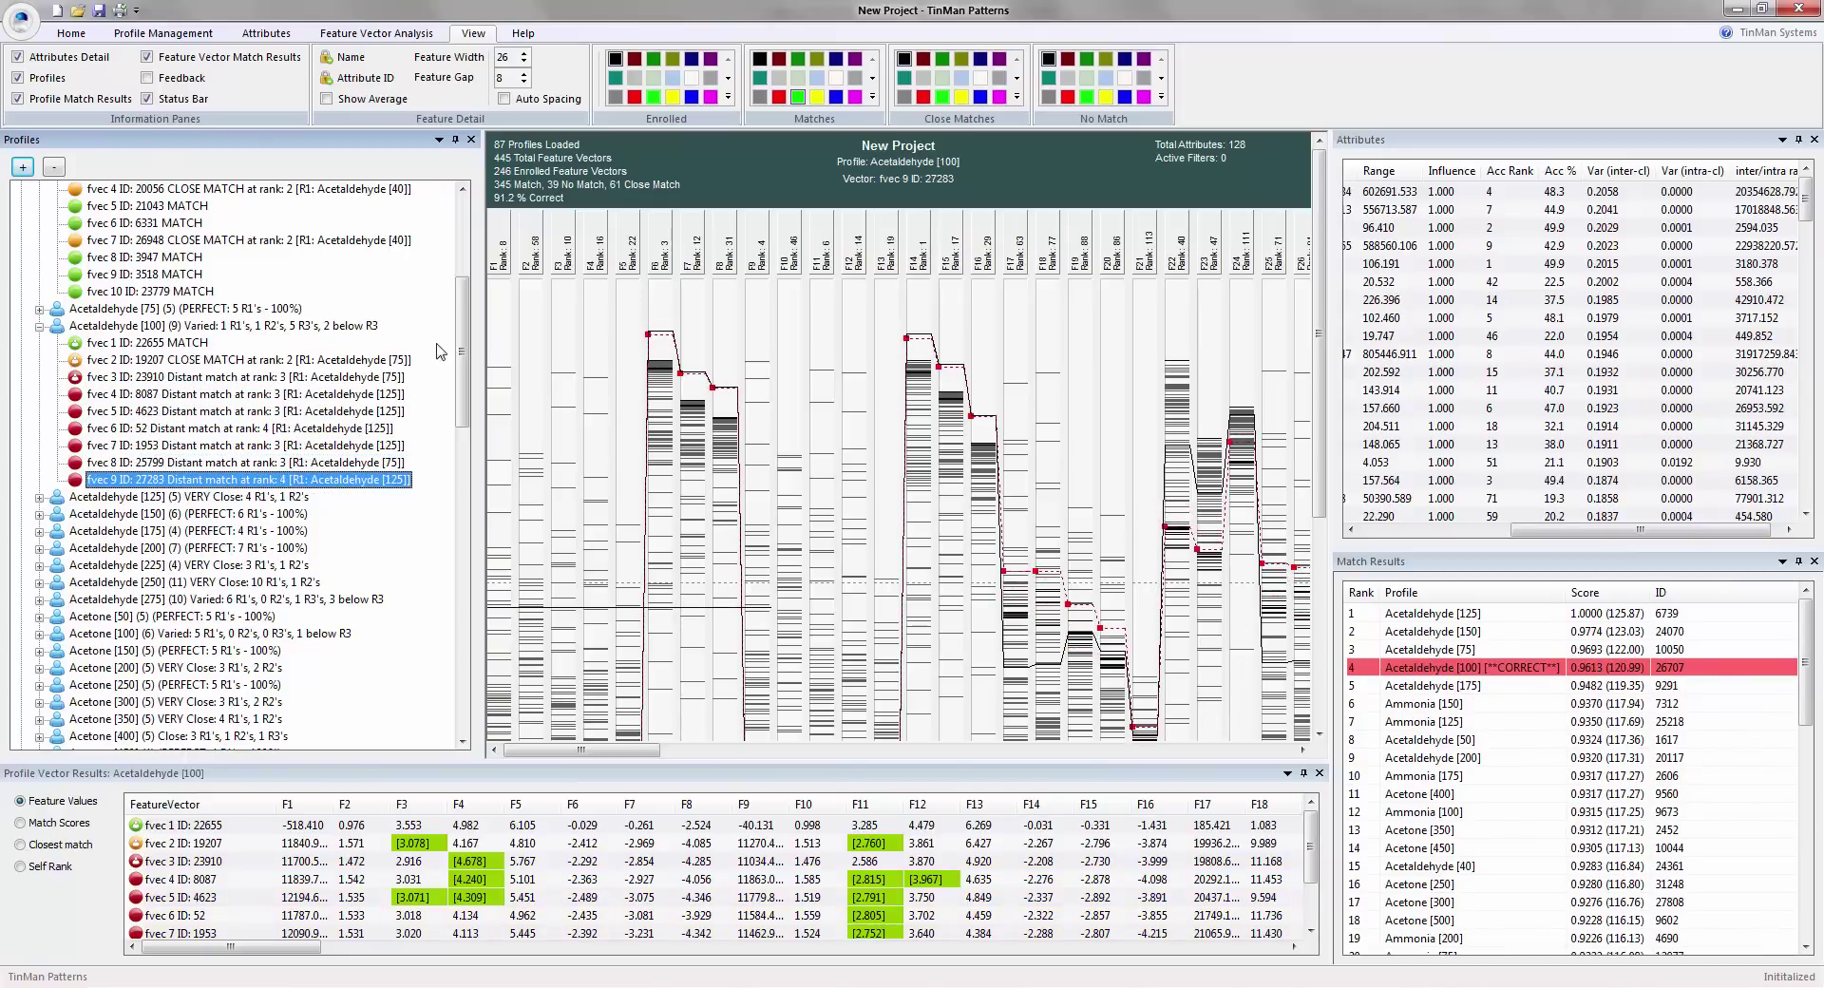
- Scroll the Attributes table left and narrow the Profiles list to enlarge the chart
drag(458, 339, 460, 373)
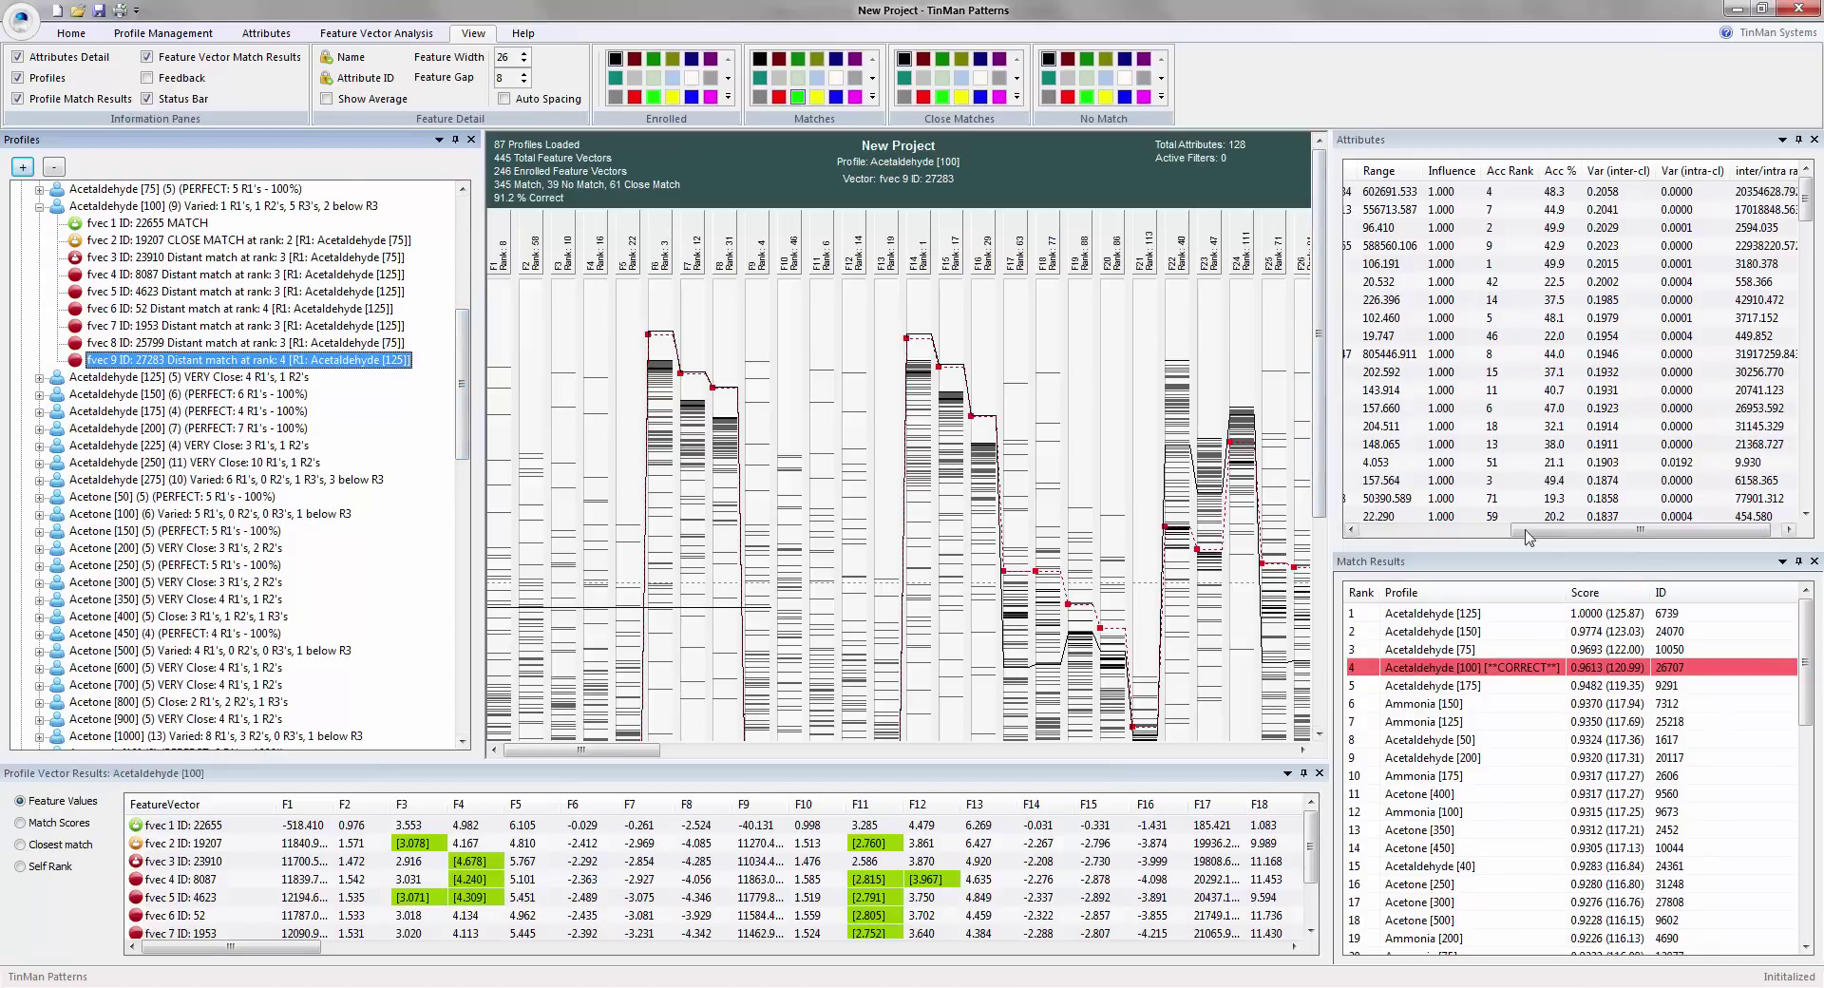
drag(1531, 539, 1368, 538)
drag(482, 233, 341, 237)
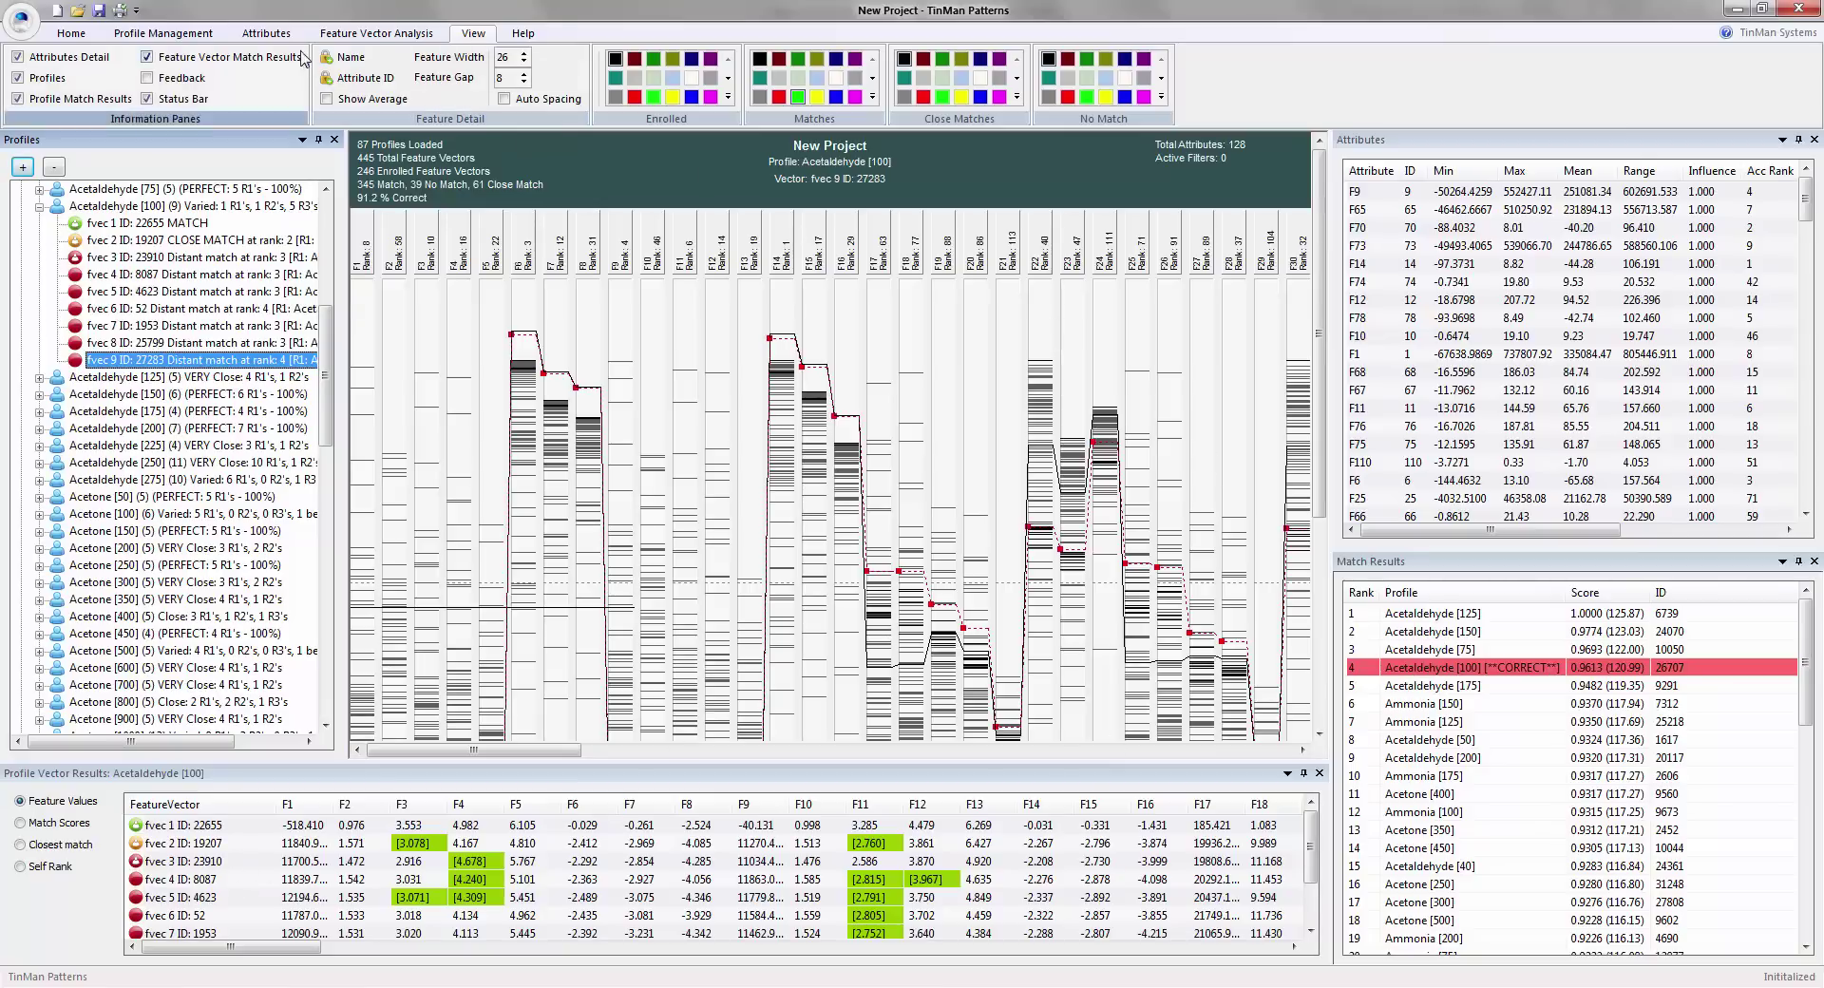
- Float Match Results over the chart and redock the vector results table along the full bottom
click(162, 34)
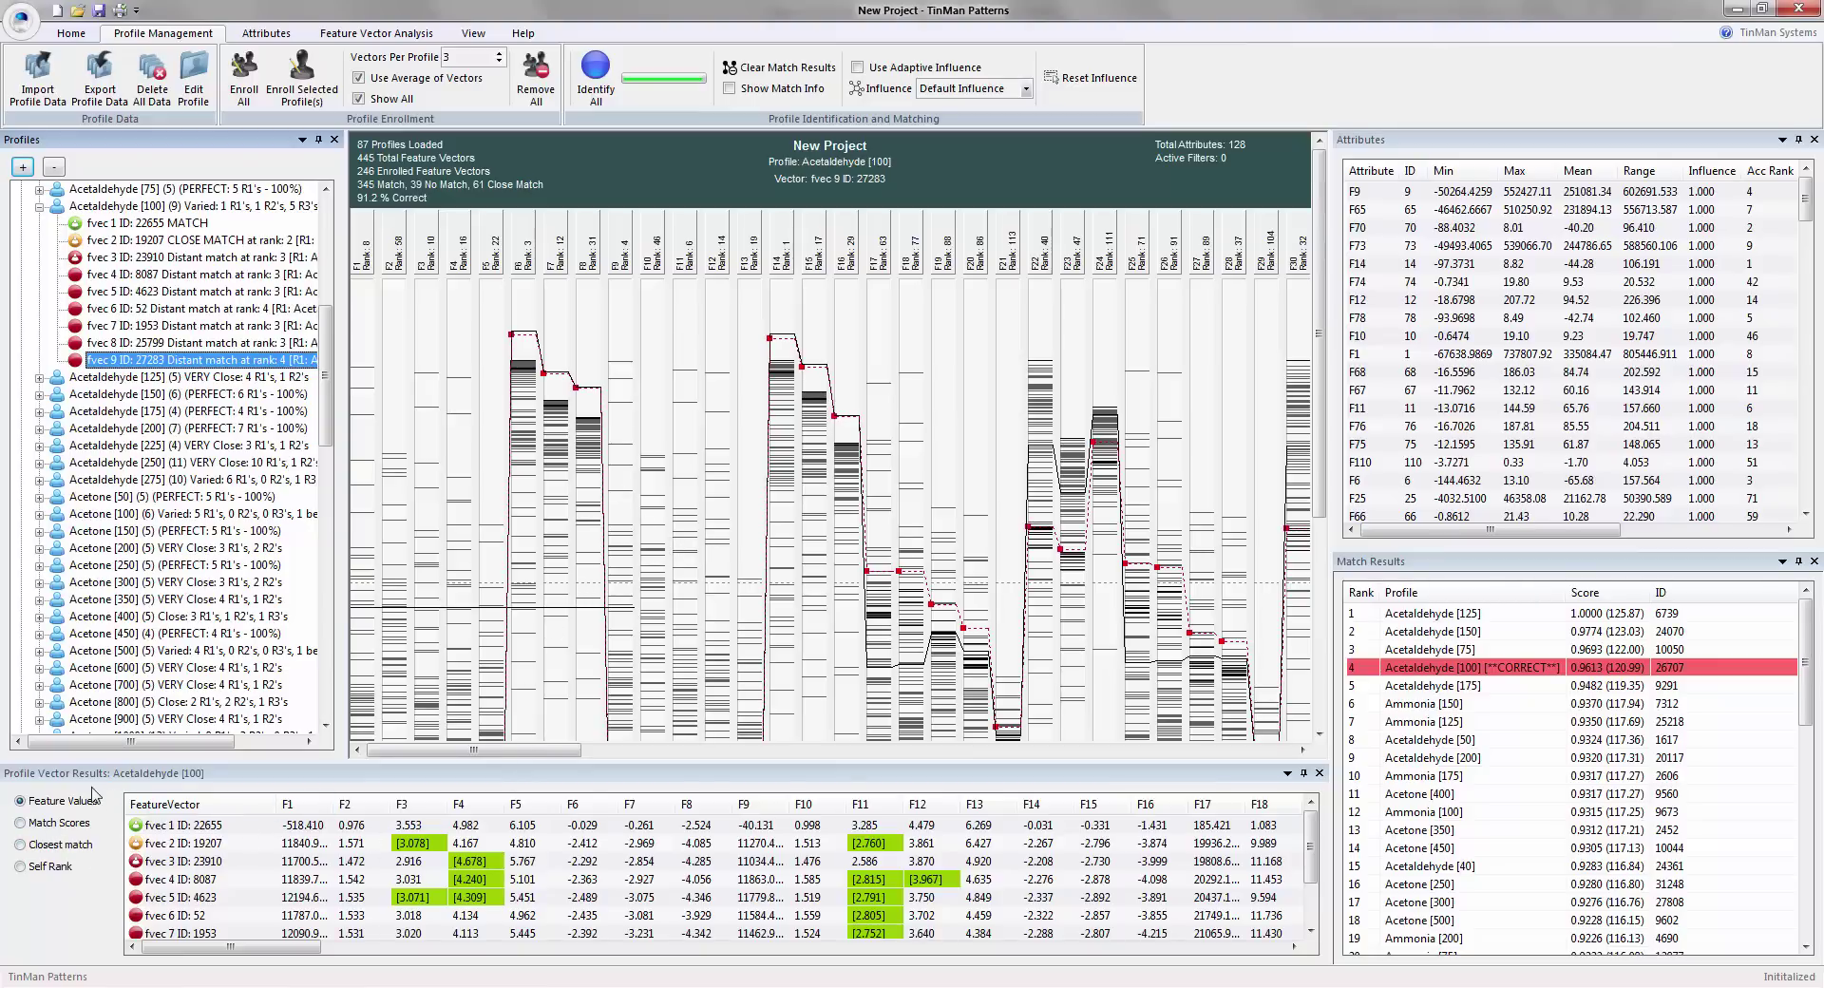
drag(1496, 570, 1112, 143)
drag(1179, 774, 915, 928)
drag(744, 560, 733, 654)
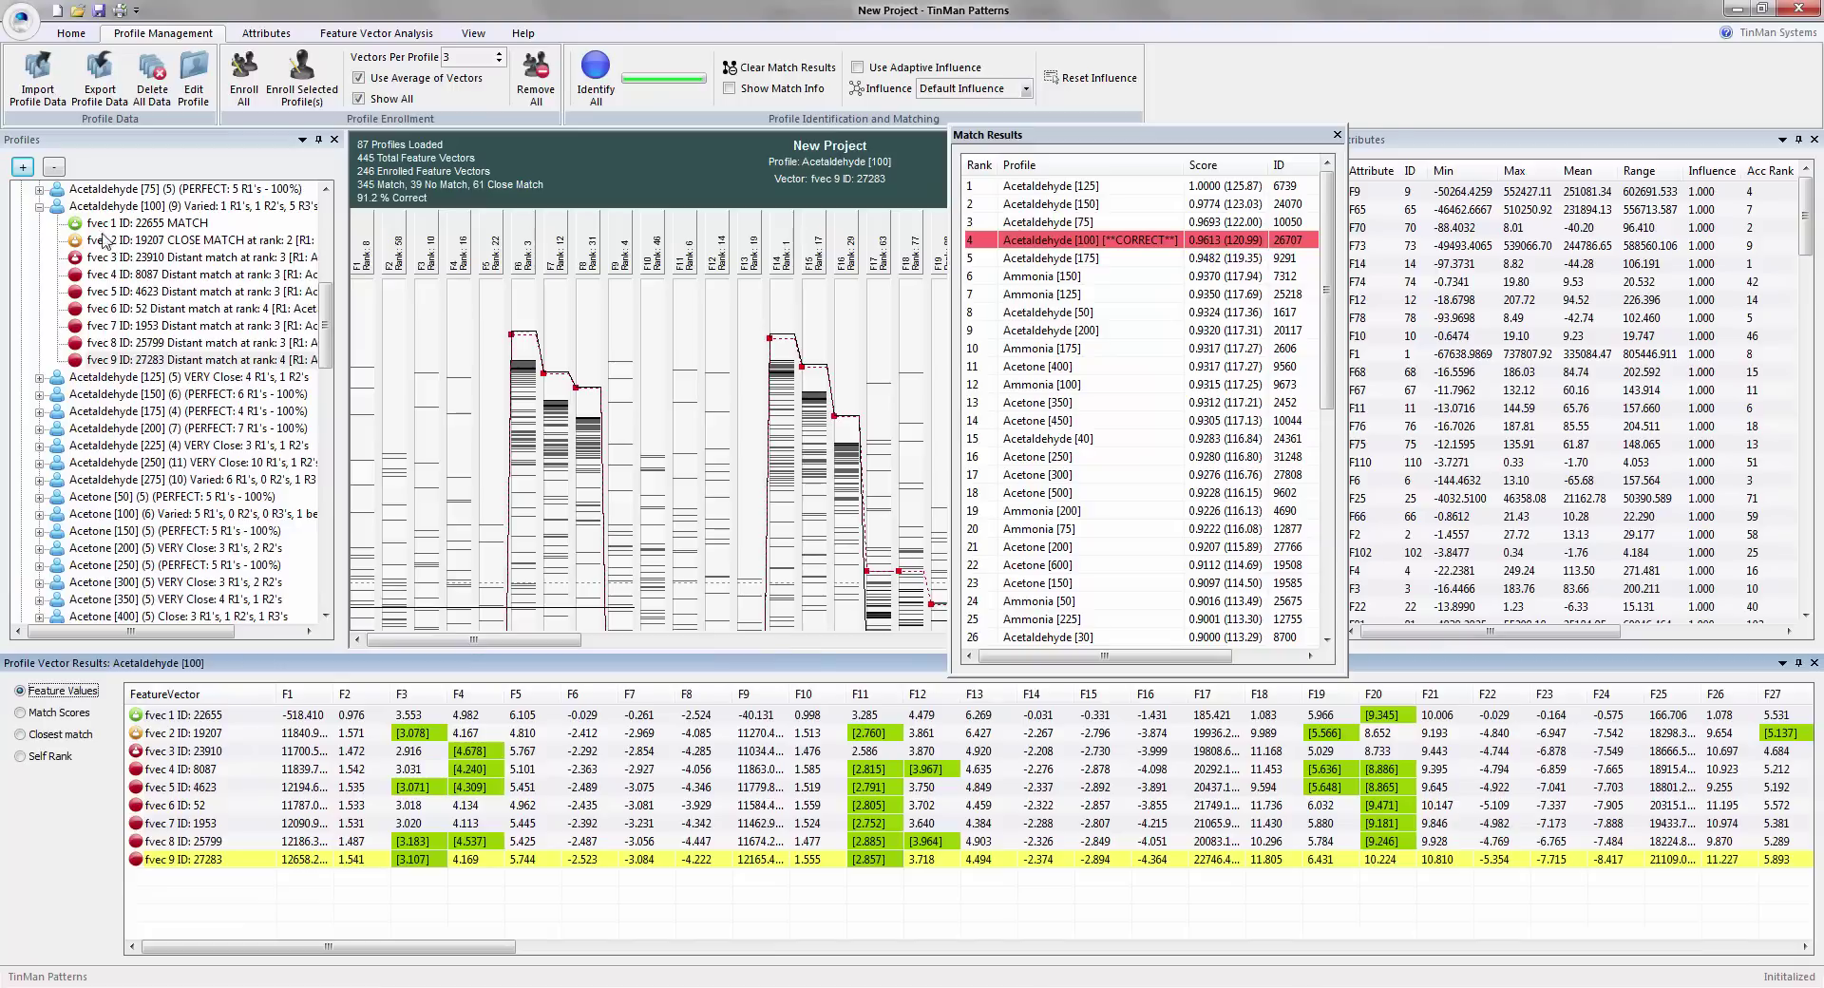
- Step through Acetaldehyde [100]'s vectors from fvec 1 and switch the table to Match Scores
click(121, 208)
click(182, 717)
key(Down)
key(Down)
key(Down)
key(Down)
key(Down)
key(Down)
key(Down)
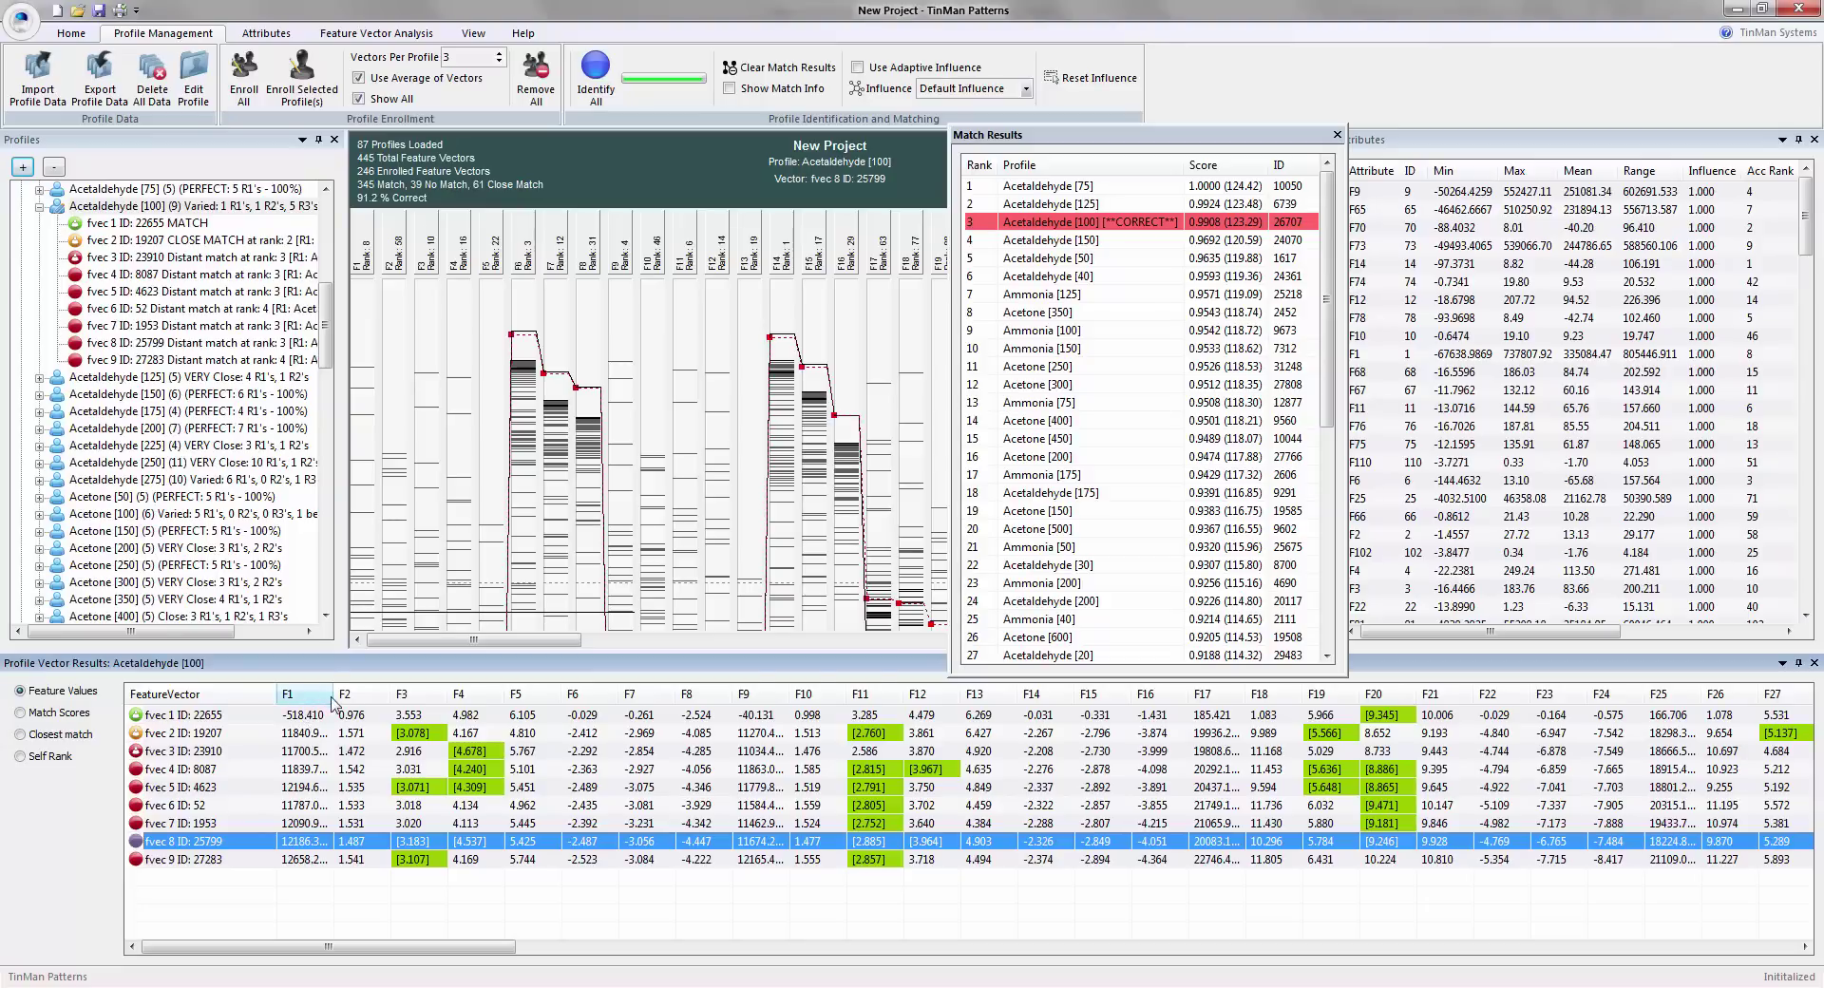
drag(318, 949, 200, 975)
click(20, 712)
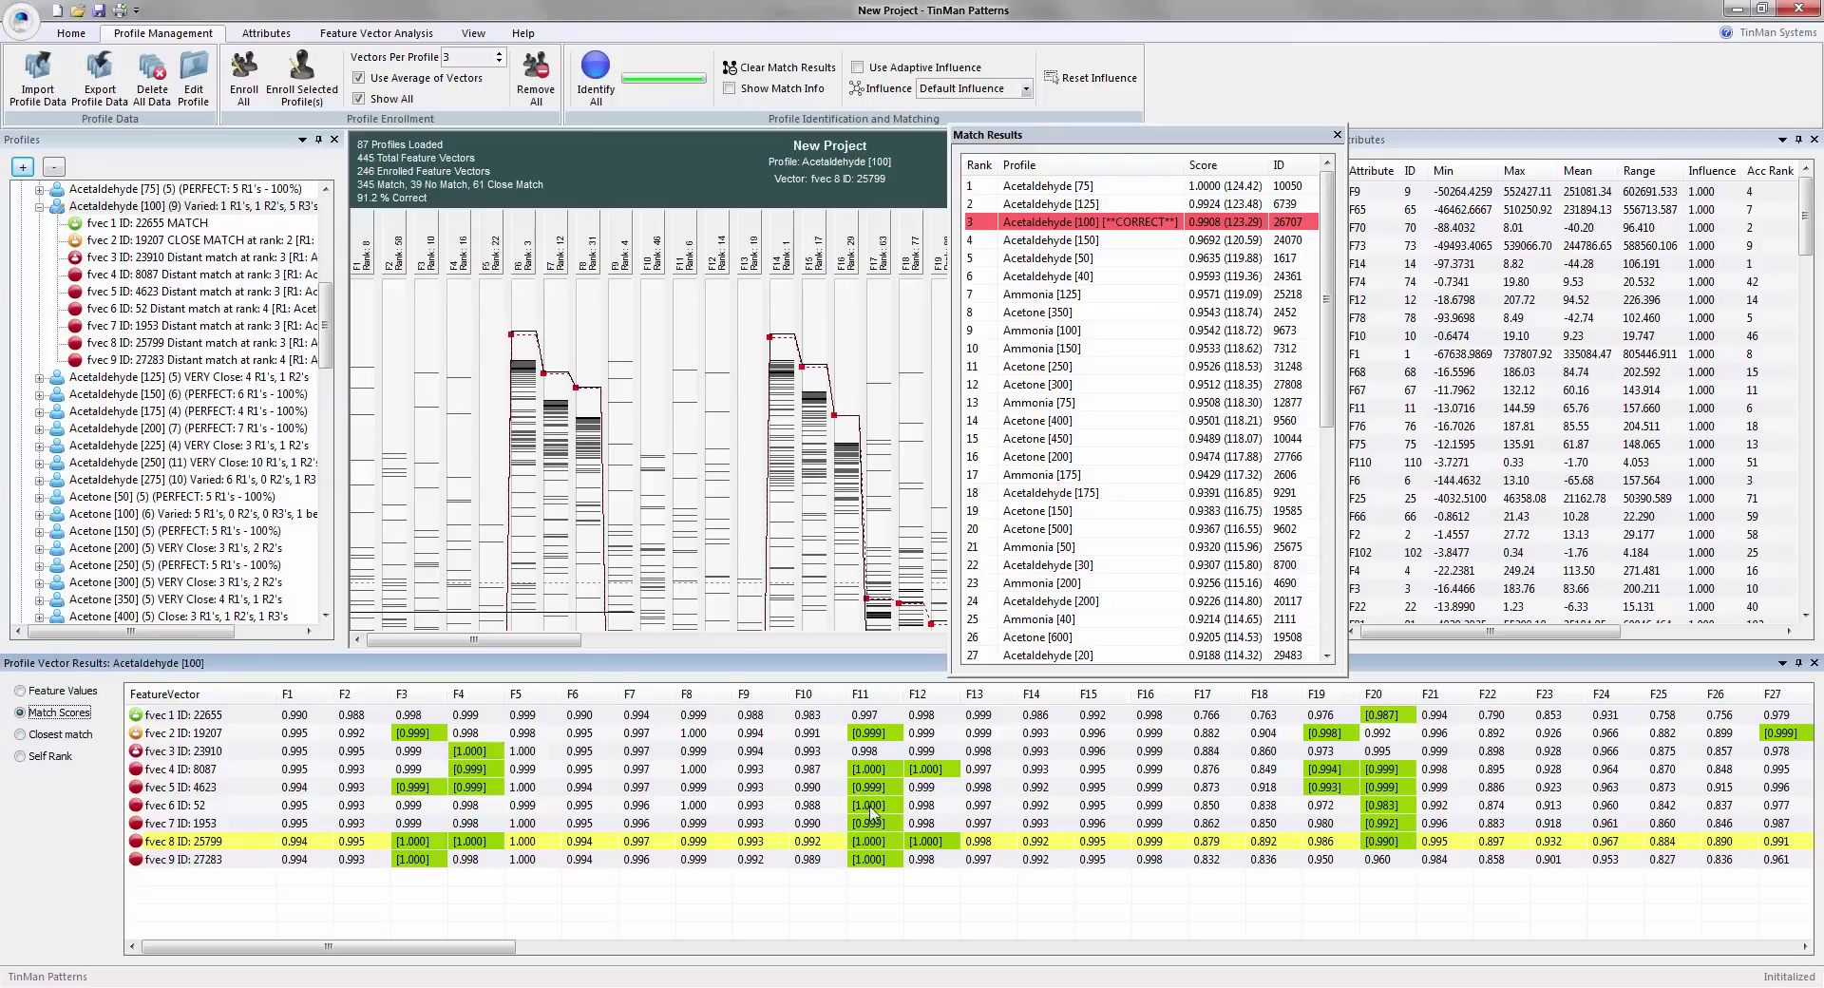
- Show each feature's closest-match profile and autofit column F10 to names like Acetone [50]
click(59, 735)
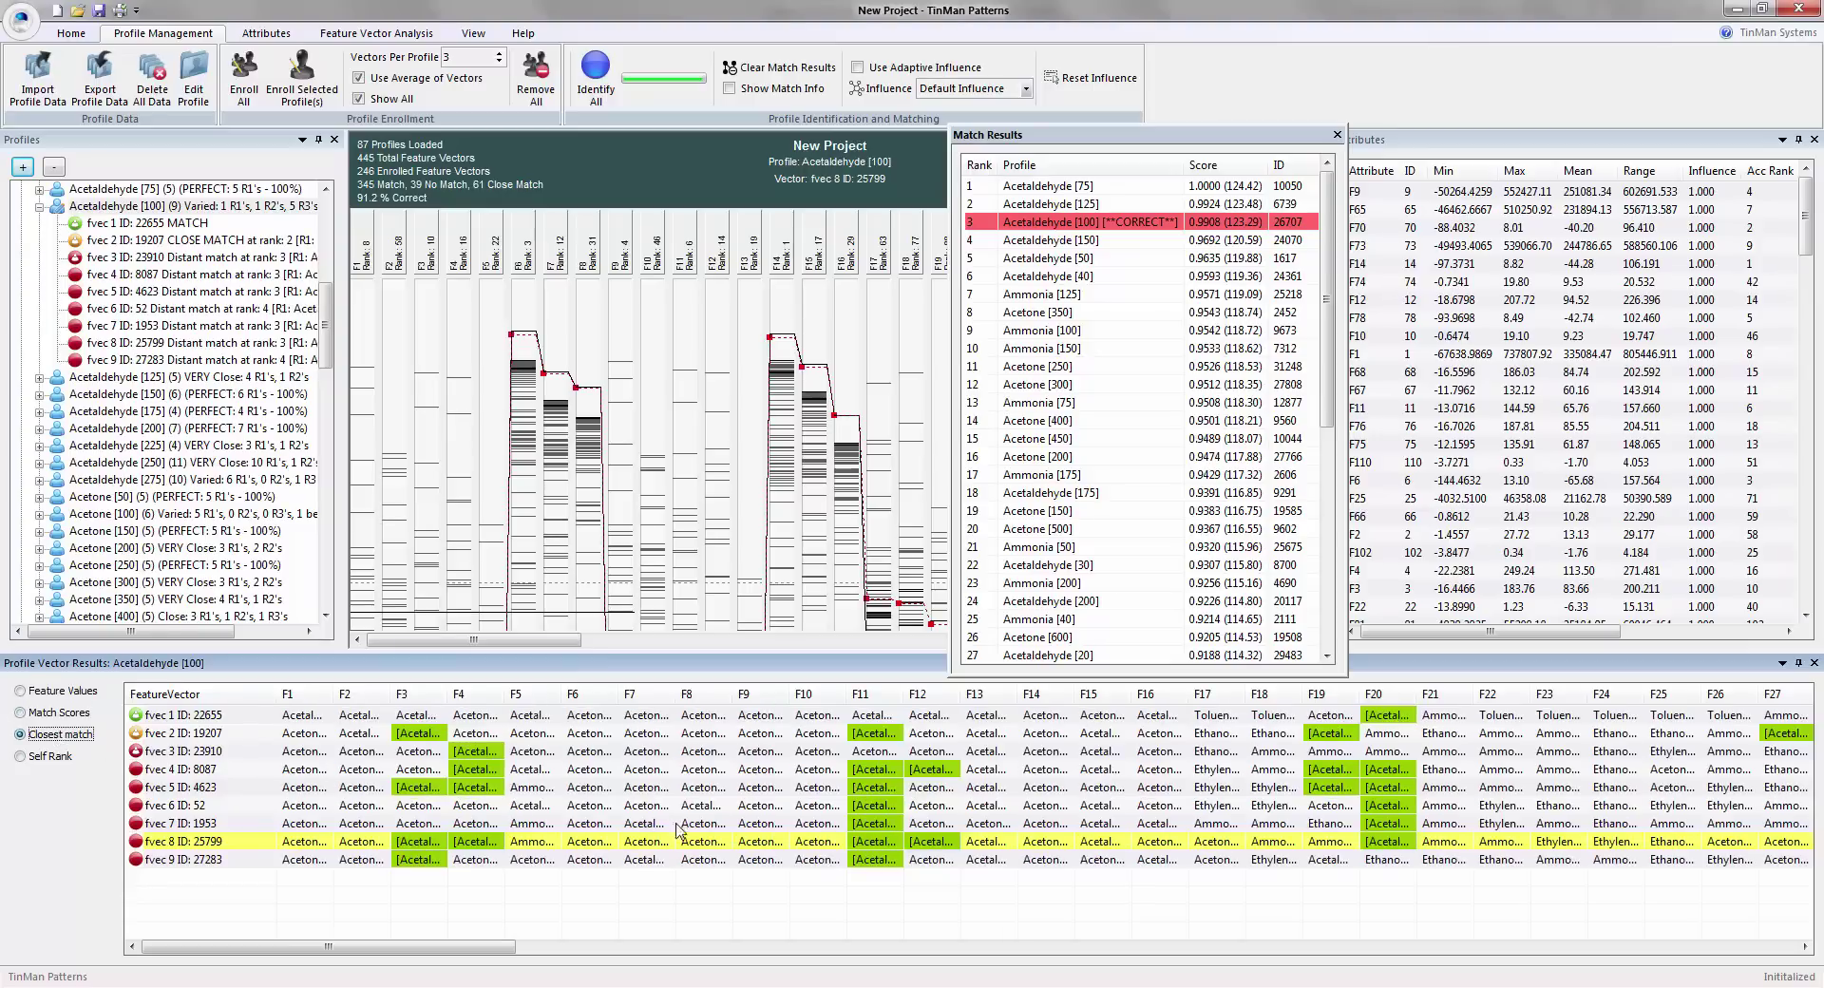
double_click(855, 691)
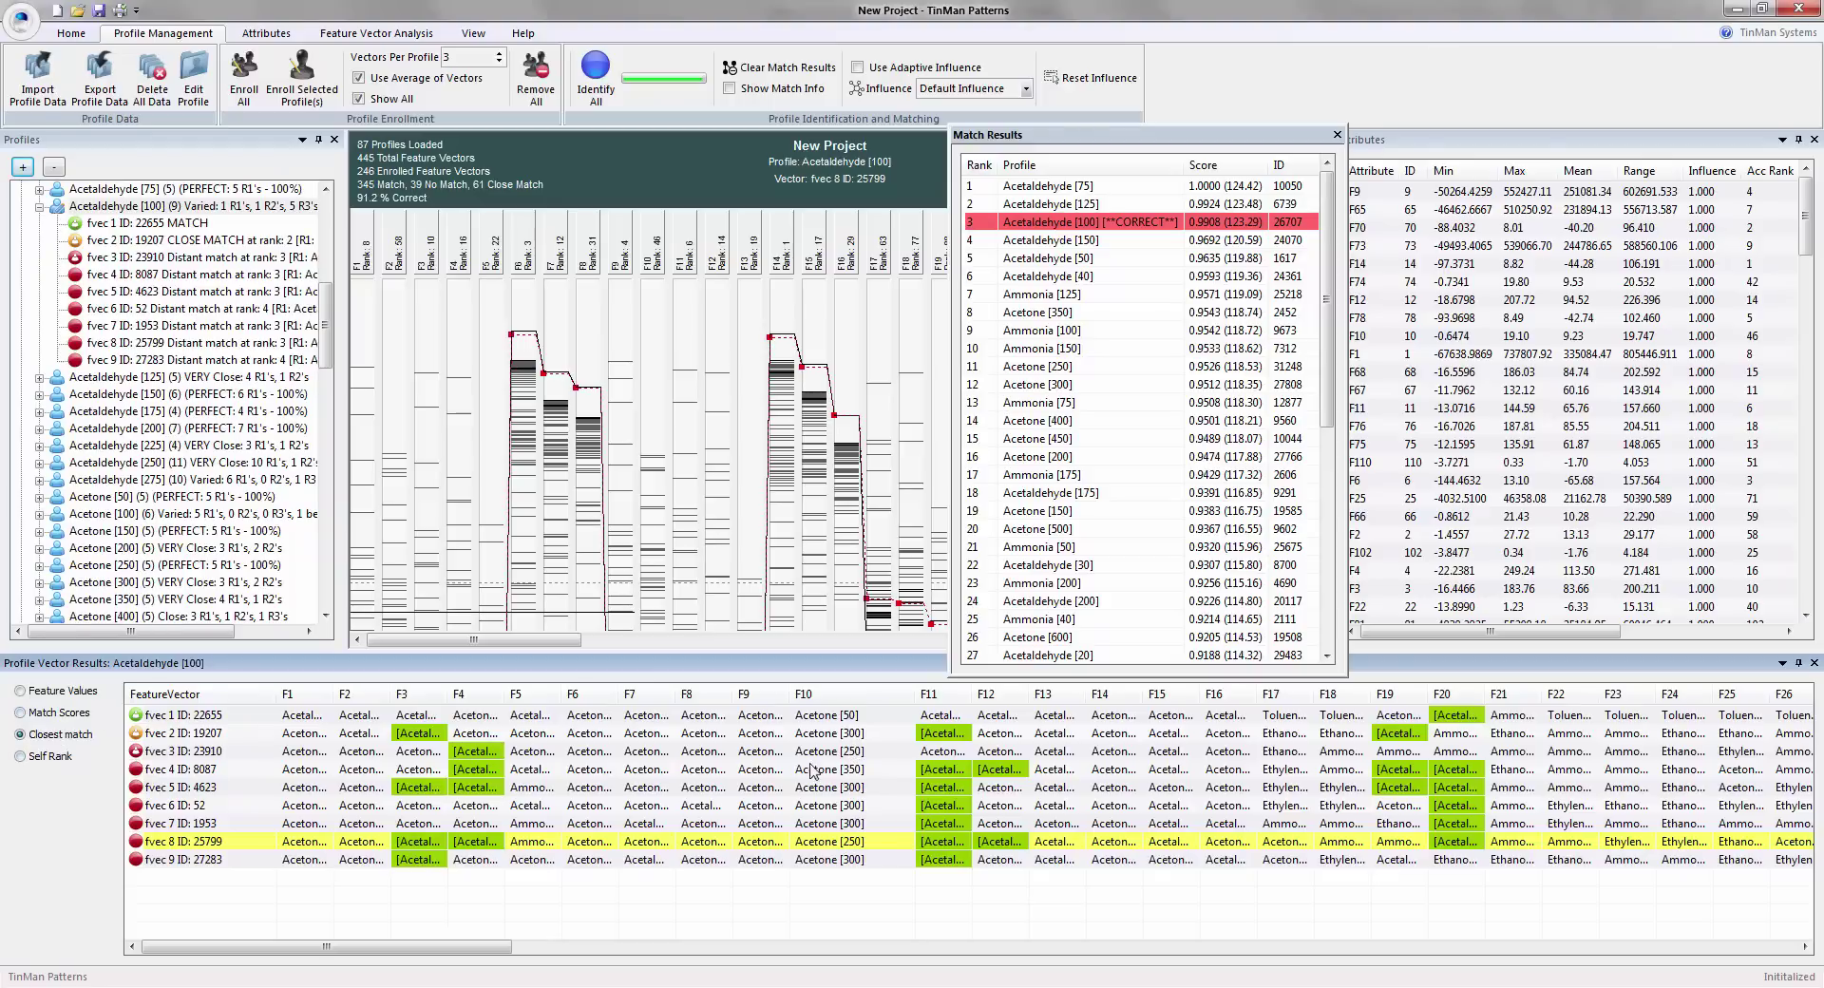
drag(914, 694, 751, 714)
- Check self ranks, select fvec 3 (ID 23910), scroll the table right, and return to Match Scores
click(27, 759)
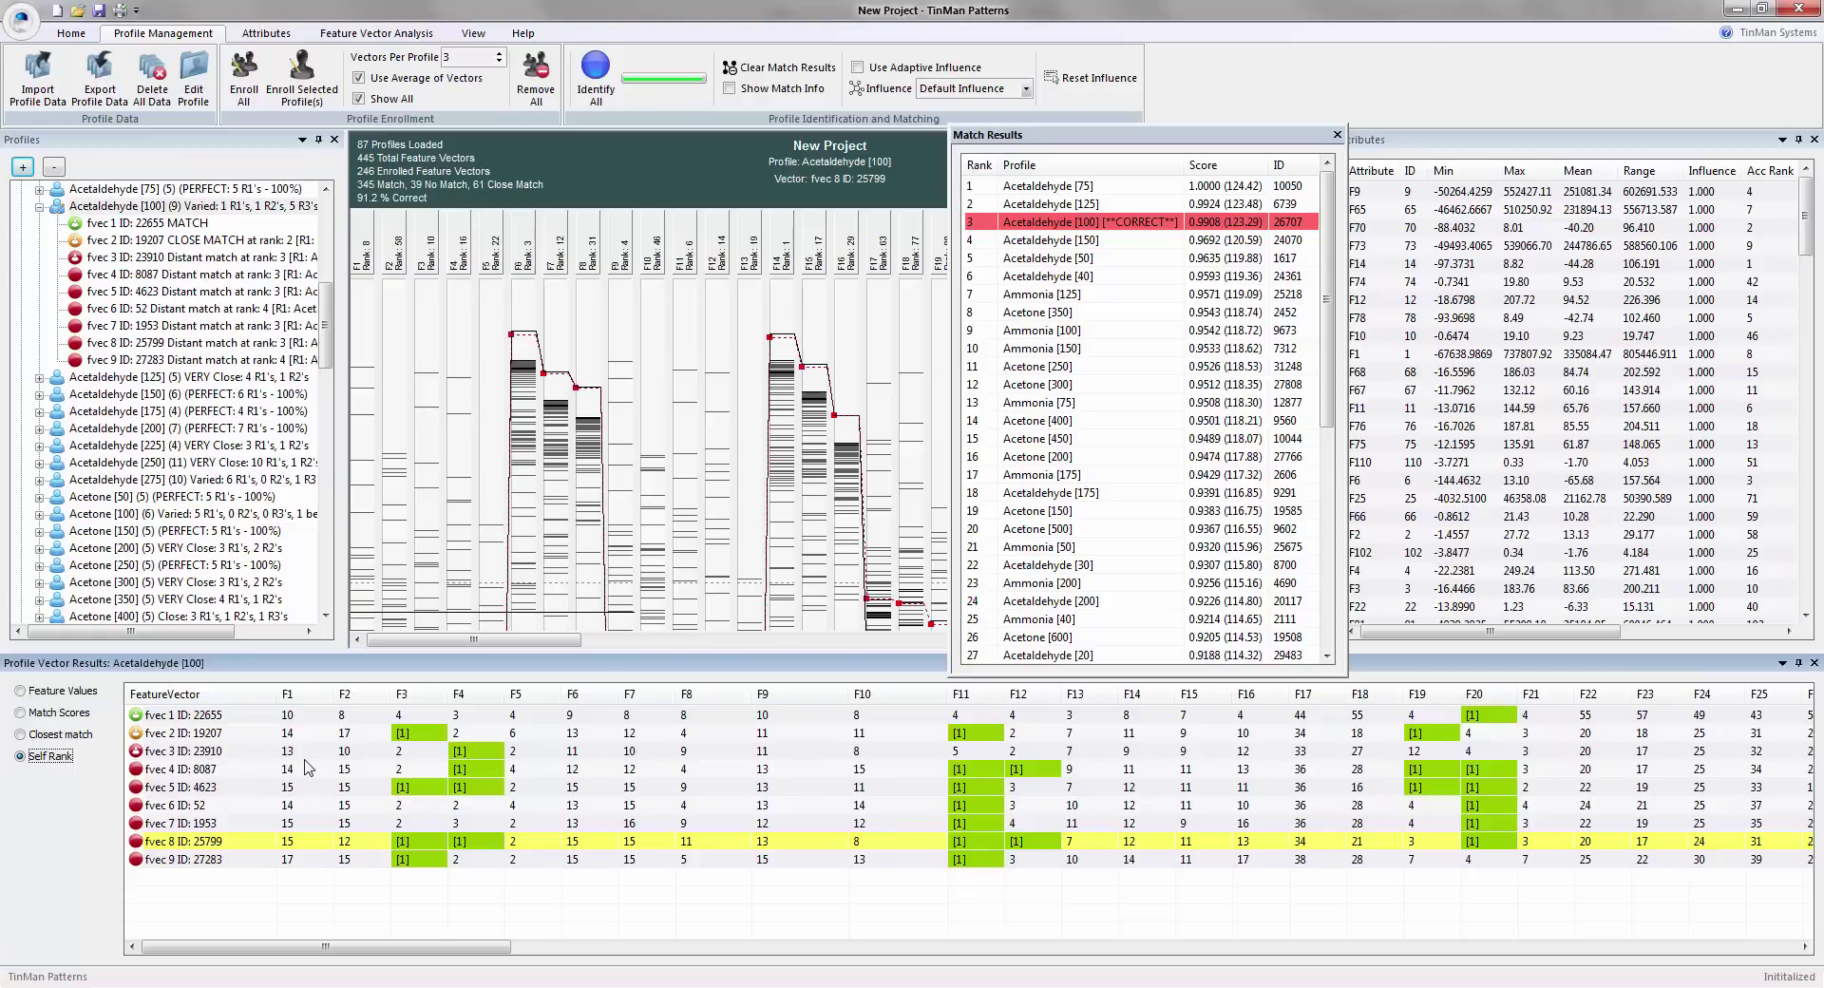
click(411, 754)
drag(465, 947, 881, 964)
drag(784, 959, 999, 950)
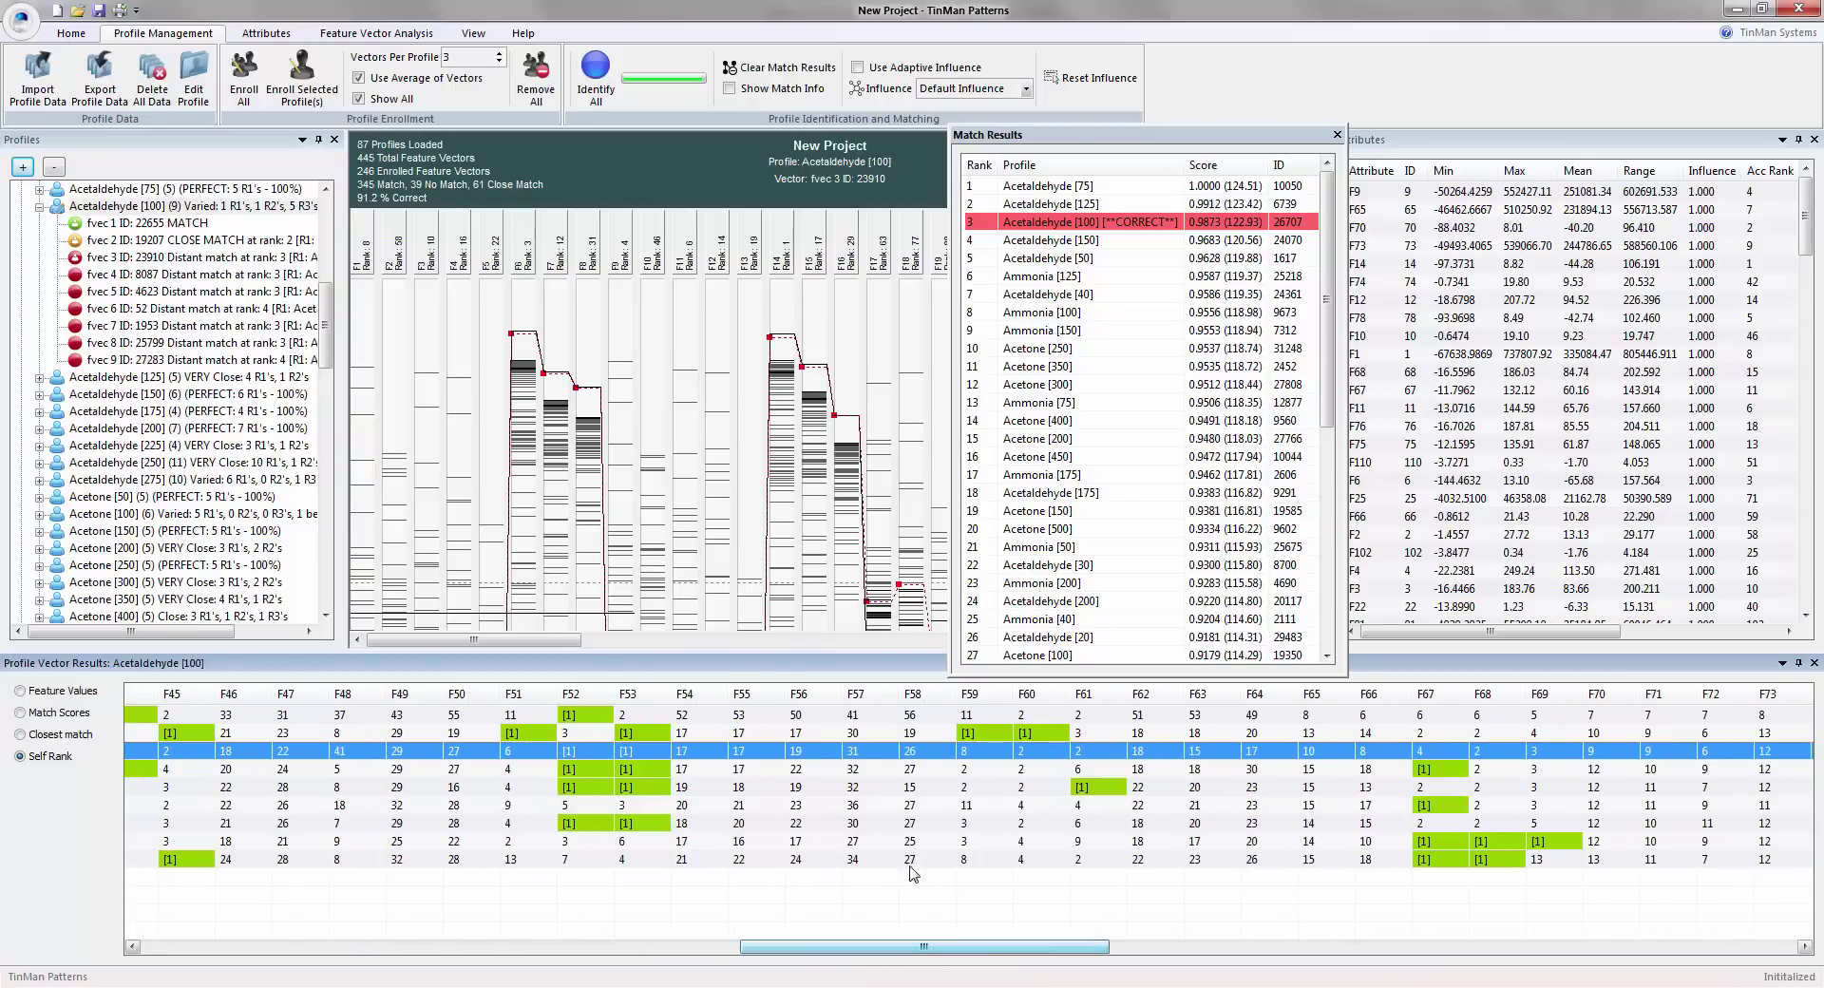
click(55, 713)
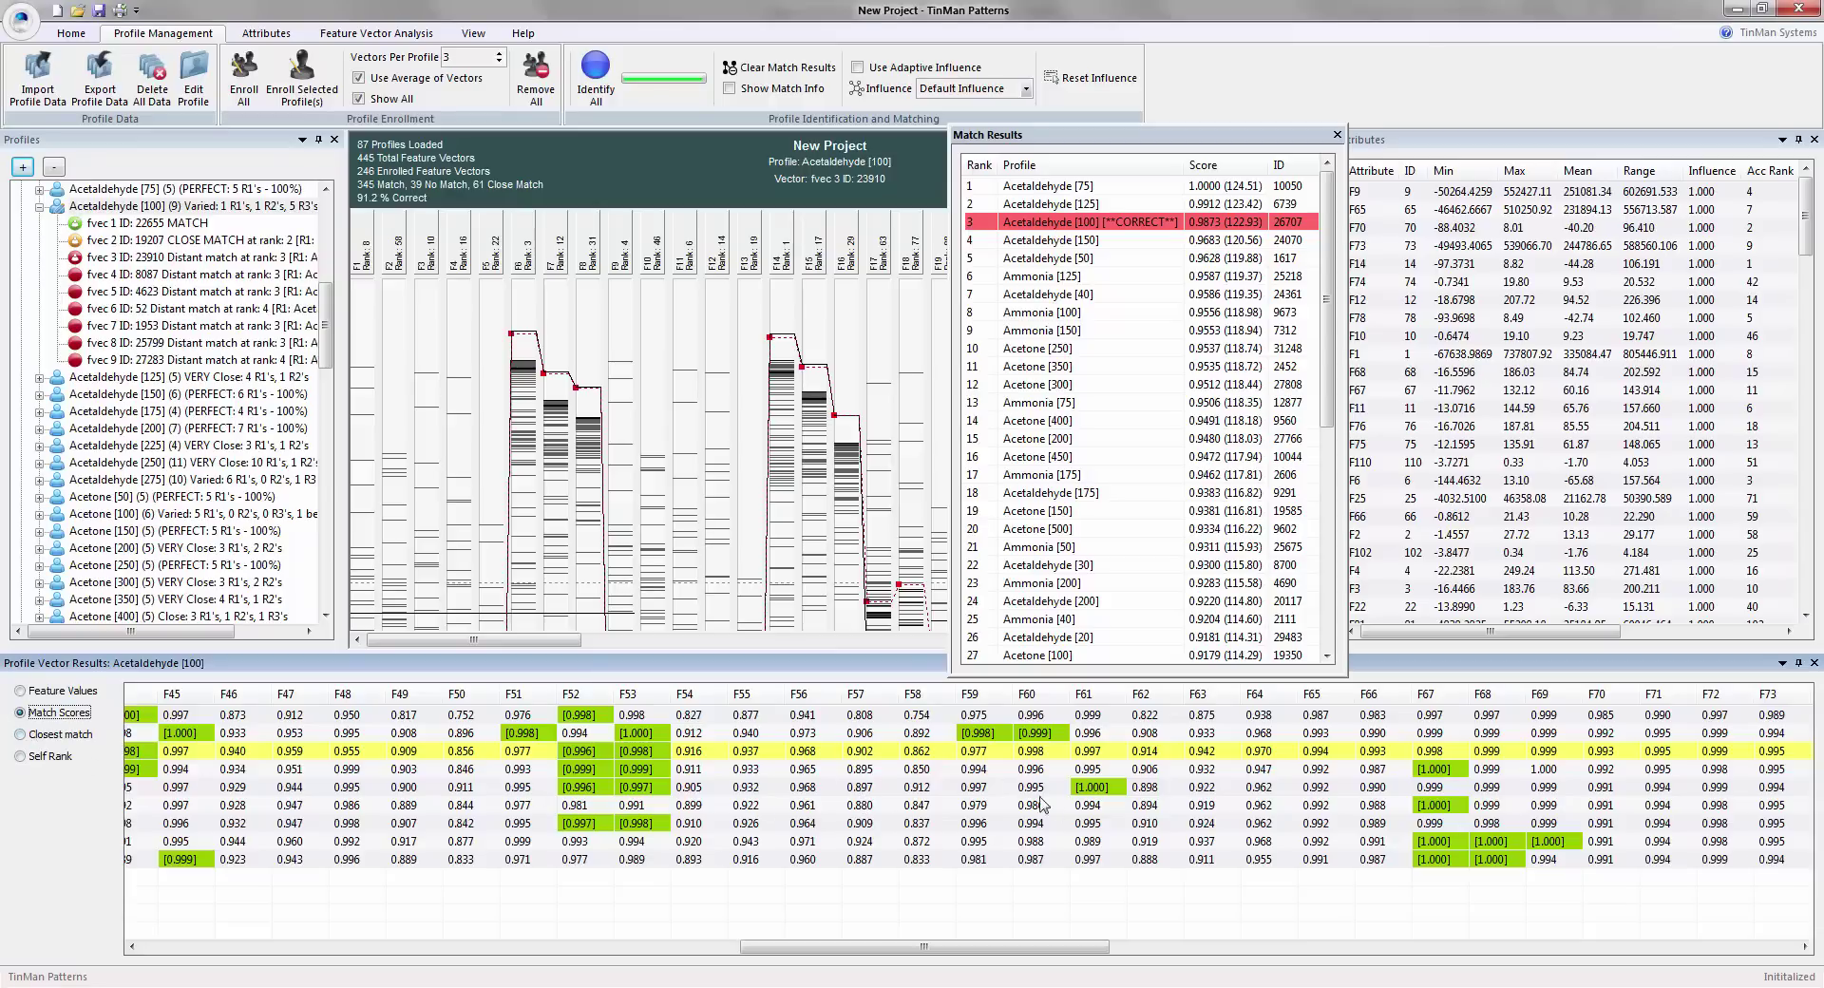
- Widen and shift Match Results left, and float the Attributes panel beside it
drag(1342, 515, 1400, 510)
drag(1309, 142, 993, 149)
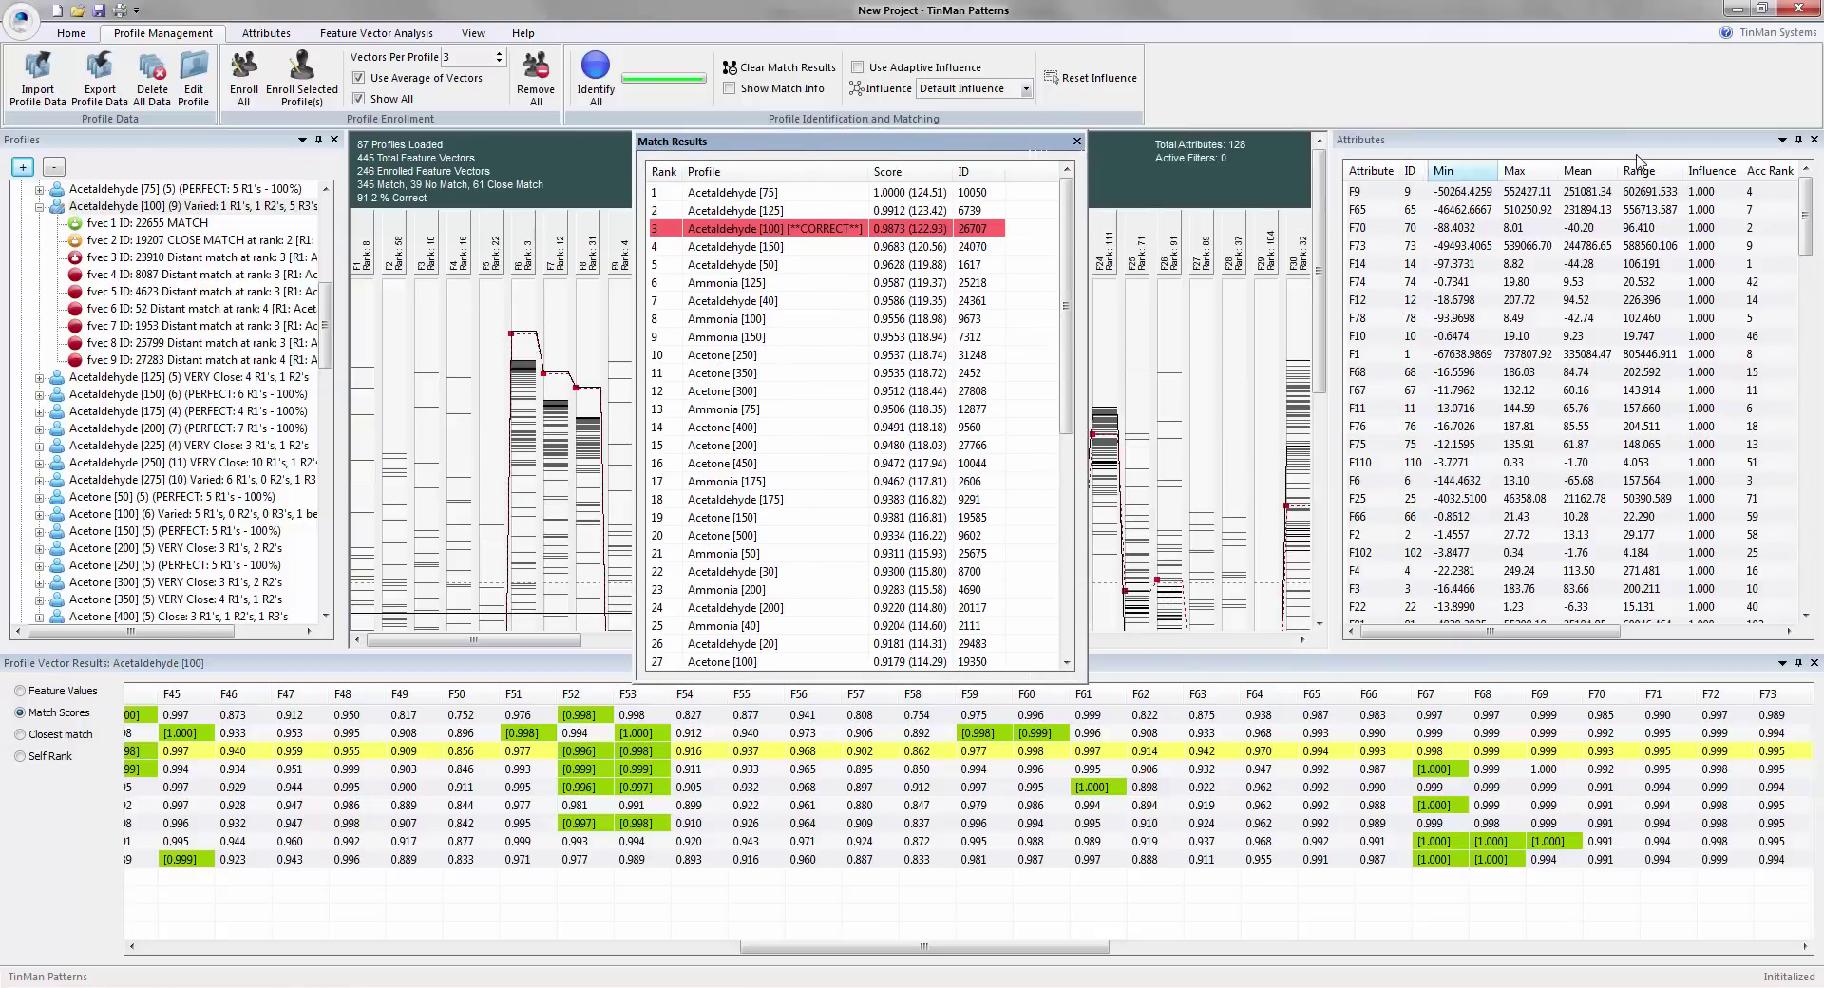
drag(1637, 151, 1403, 154)
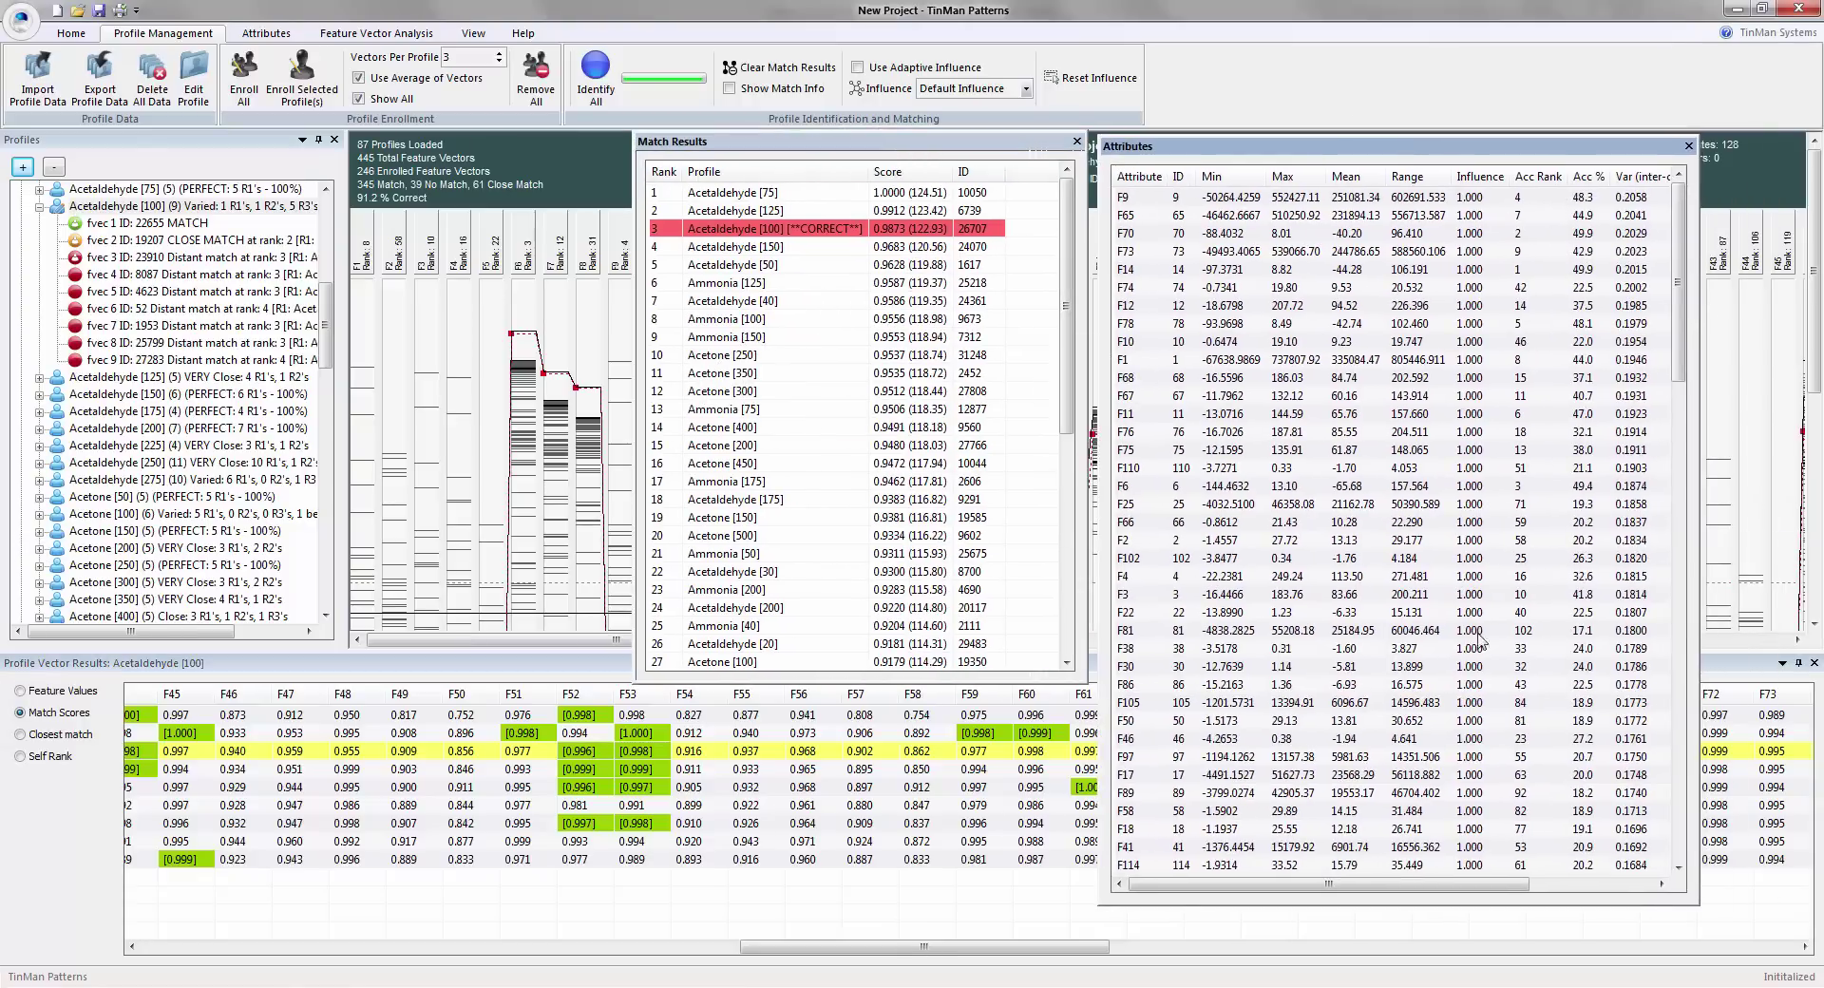
drag(1247, 899, 1377, 899)
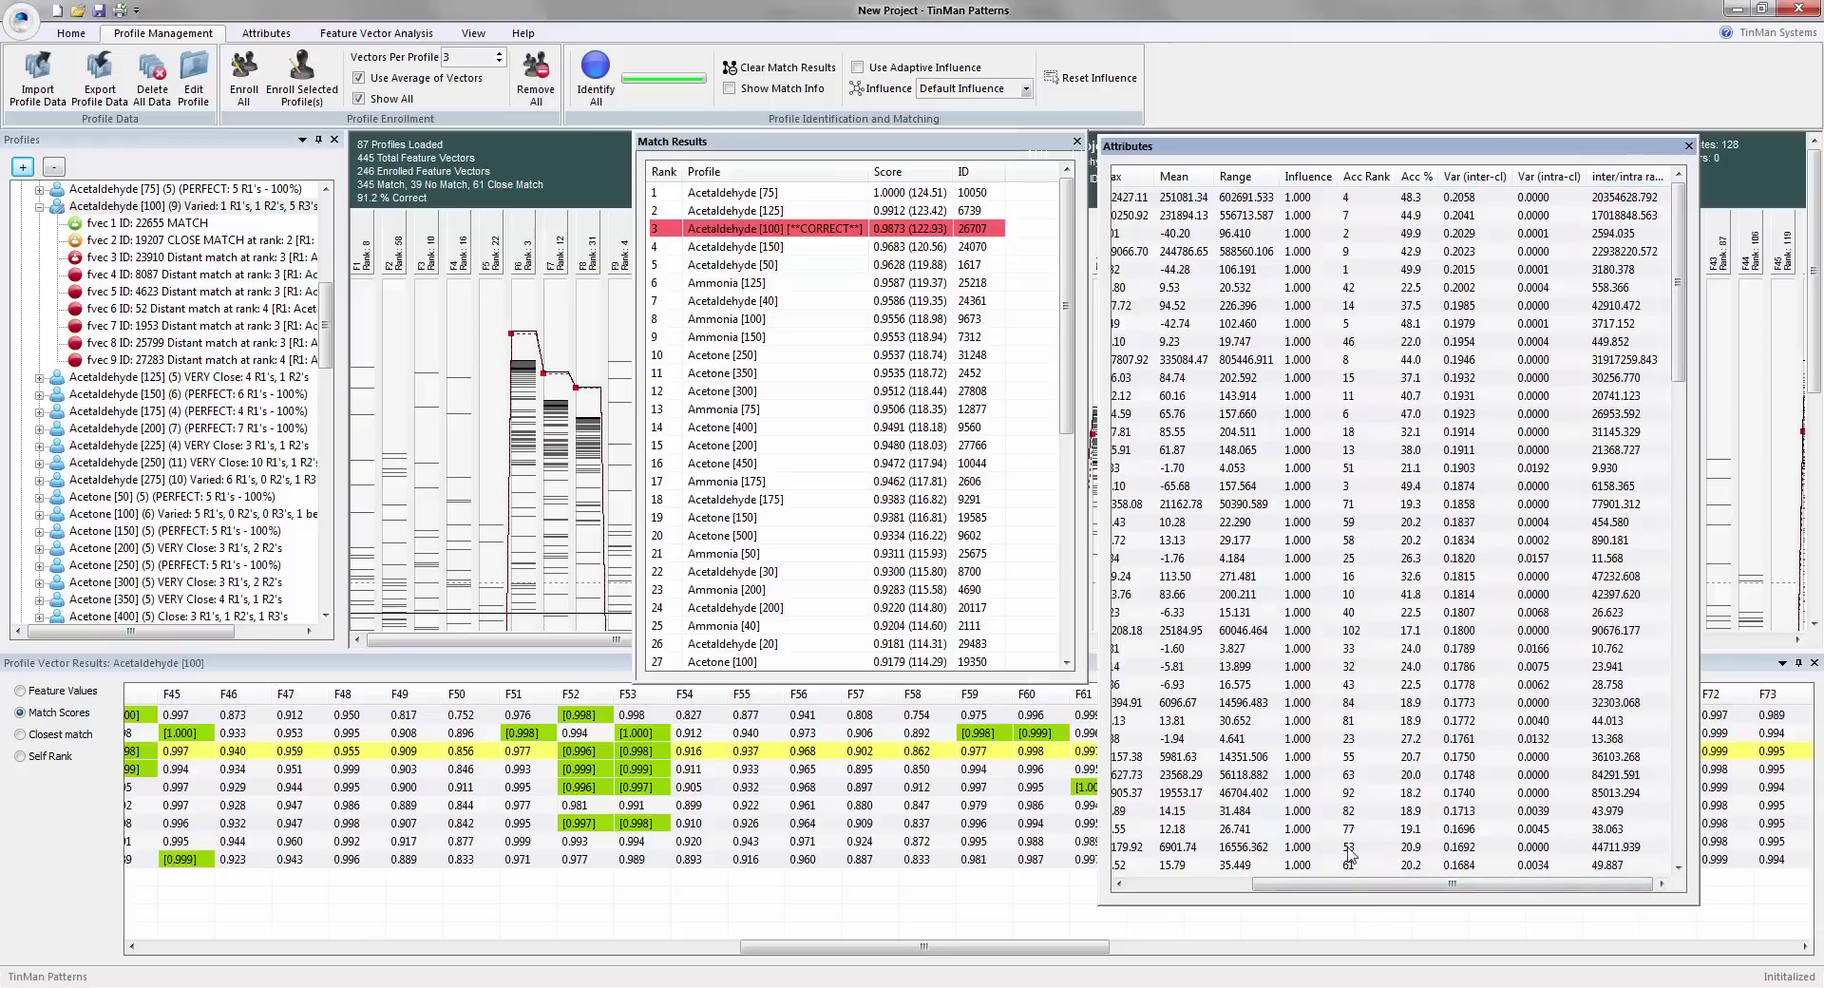
drag(1356, 886, 1176, 903)
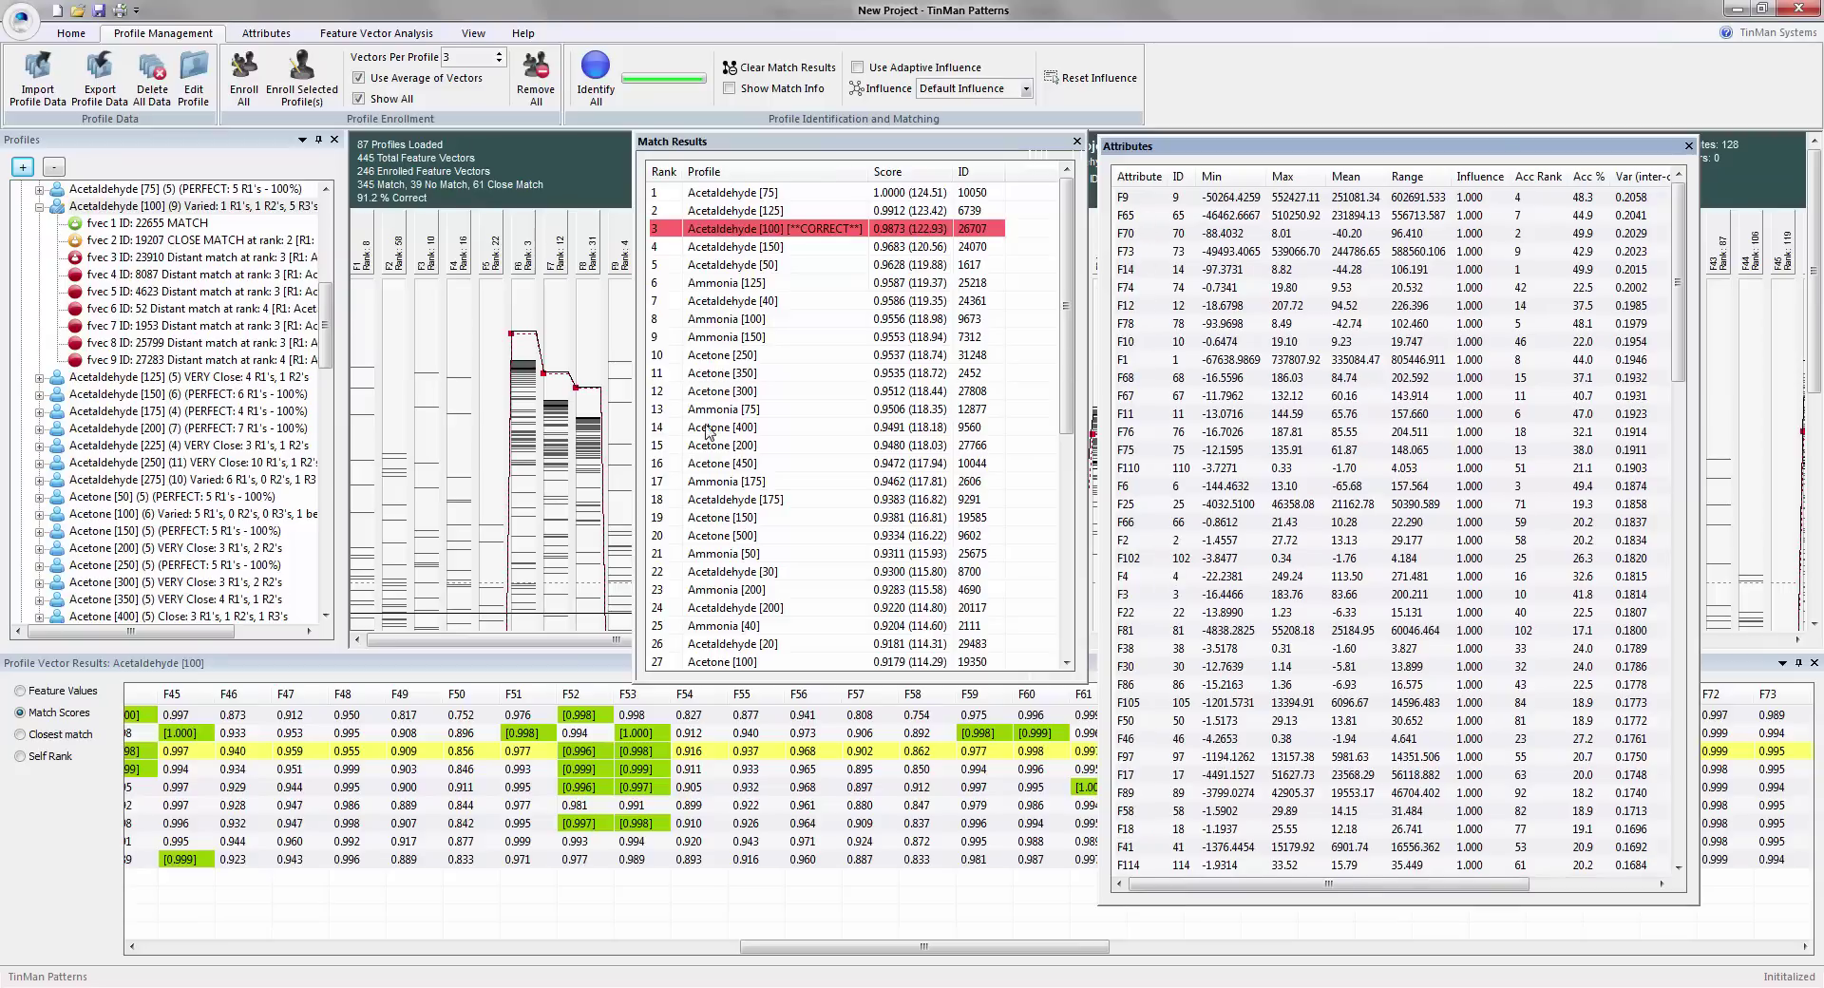
- Collapse Acetaldehyde [10], [50] and [100], clear the selection, and line up both floating panels
drag(328, 328, 326, 237)
click(39, 206)
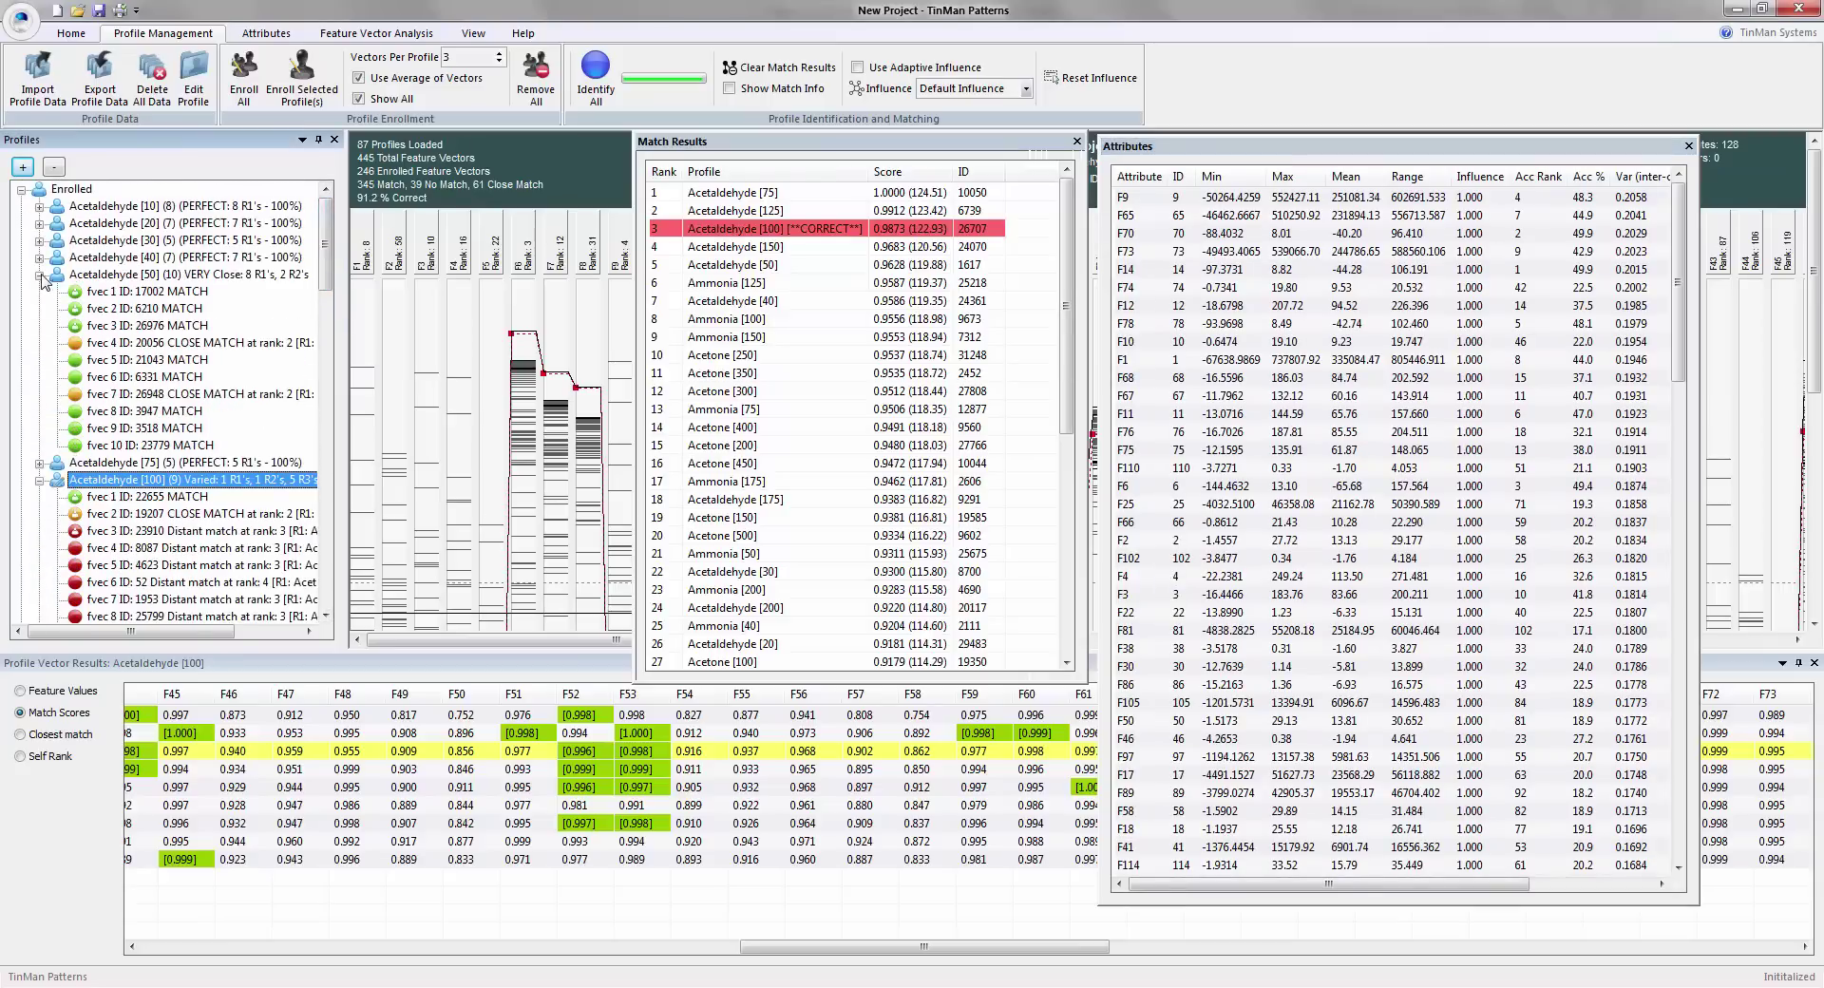
click(39, 275)
click(39, 309)
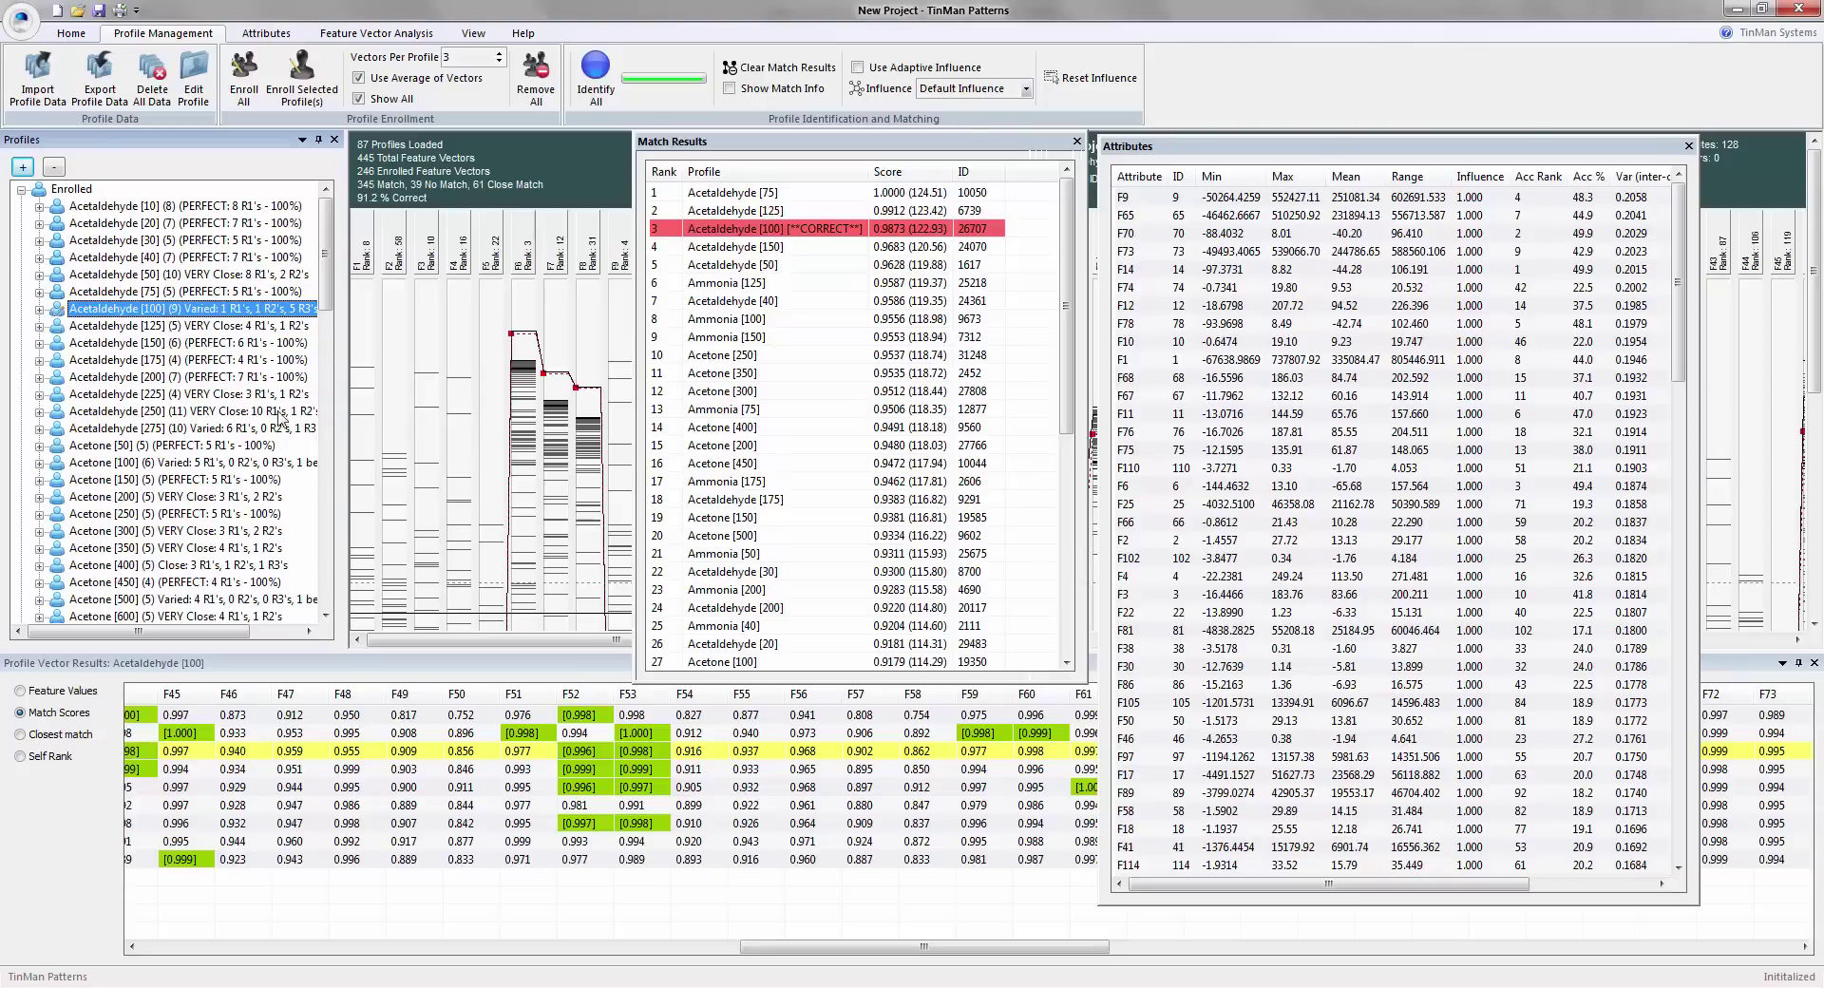
click(377, 207)
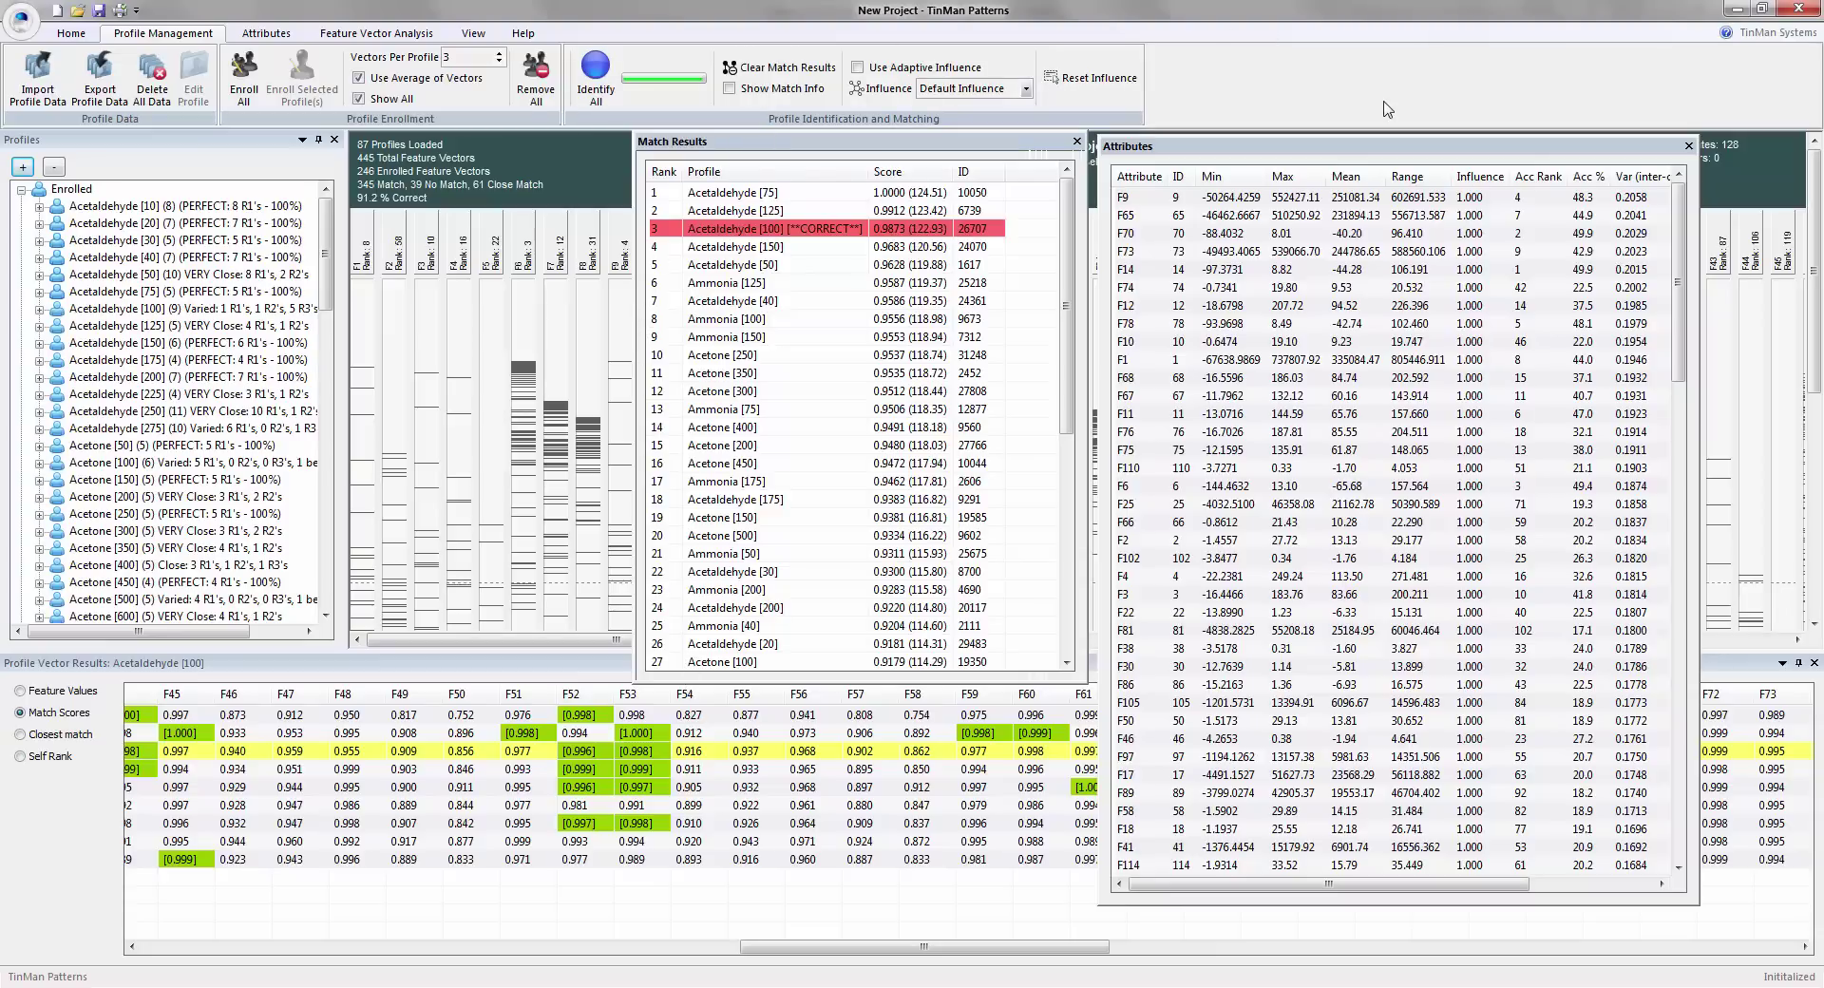
drag(1354, 149, 1368, 230)
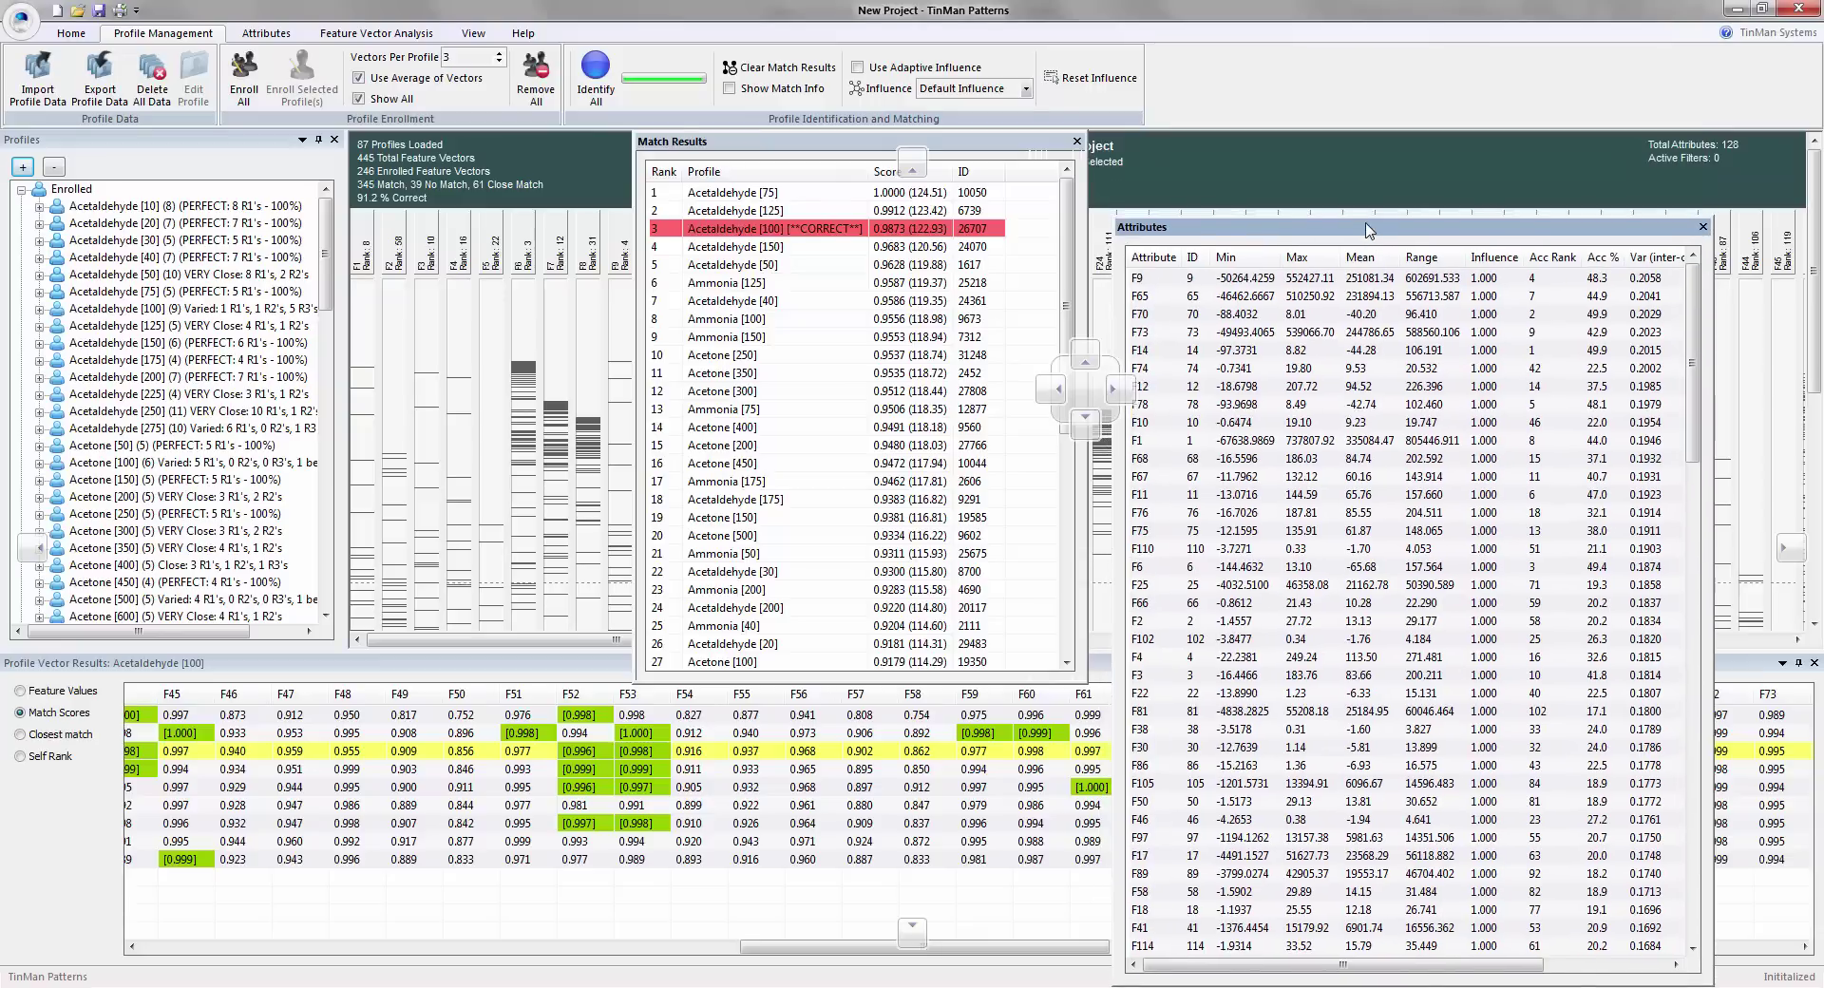
drag(962, 150, 883, 228)
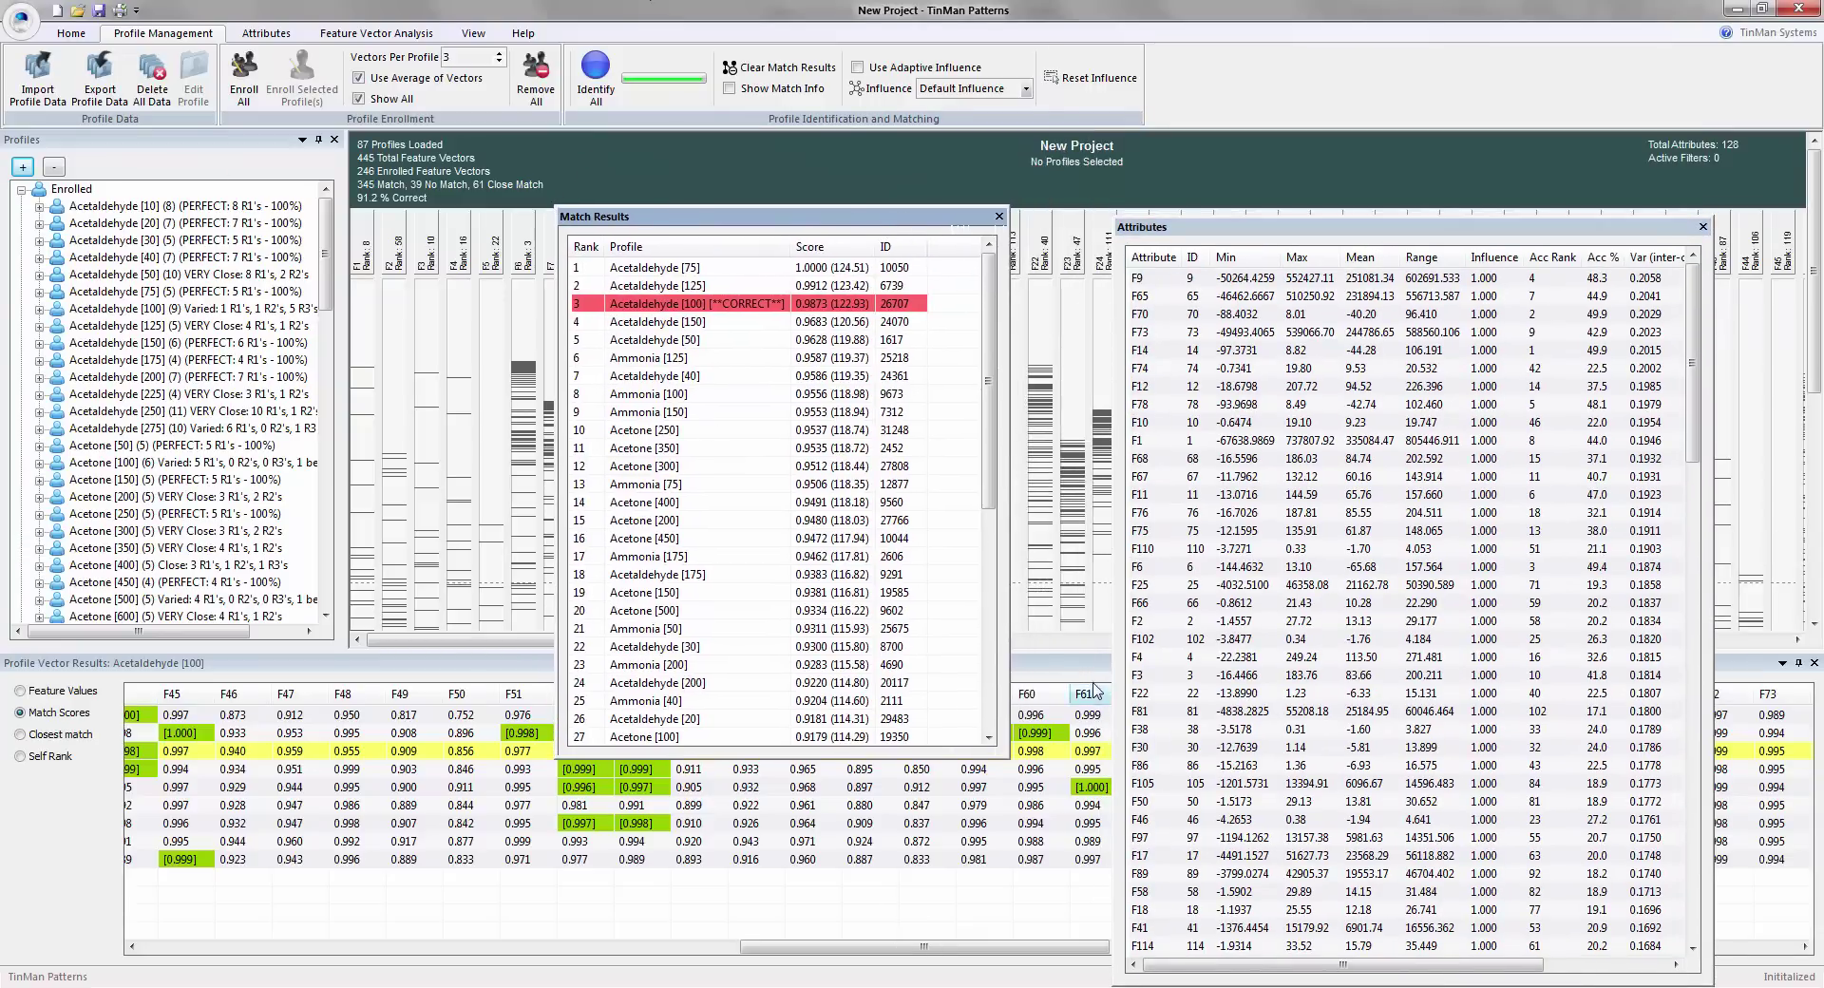